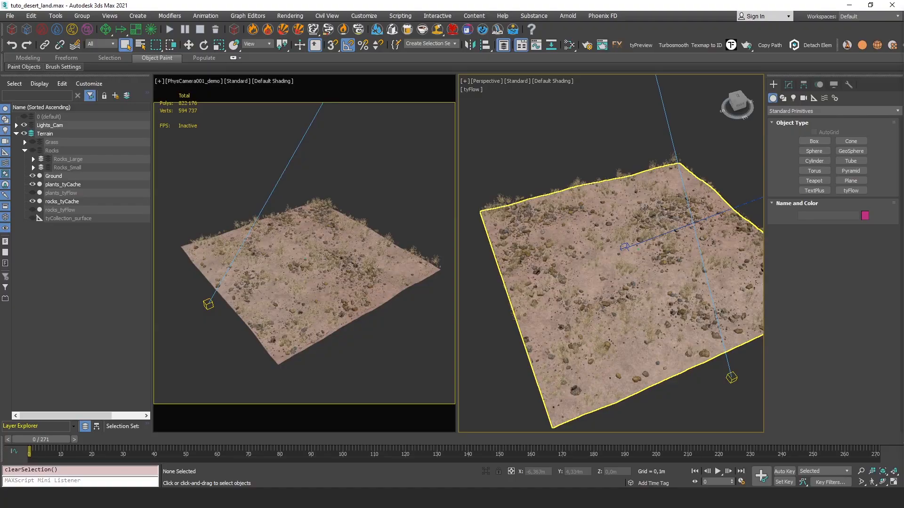
Look over the desert terrain in the perspective viewport, enlarge that viewport, and view The Rock Essentials product page in the browser.
{"action": "middle_click_drag", "start_coordinate": [644, 209], "coordinate": [612, 233], "text": "alt"}
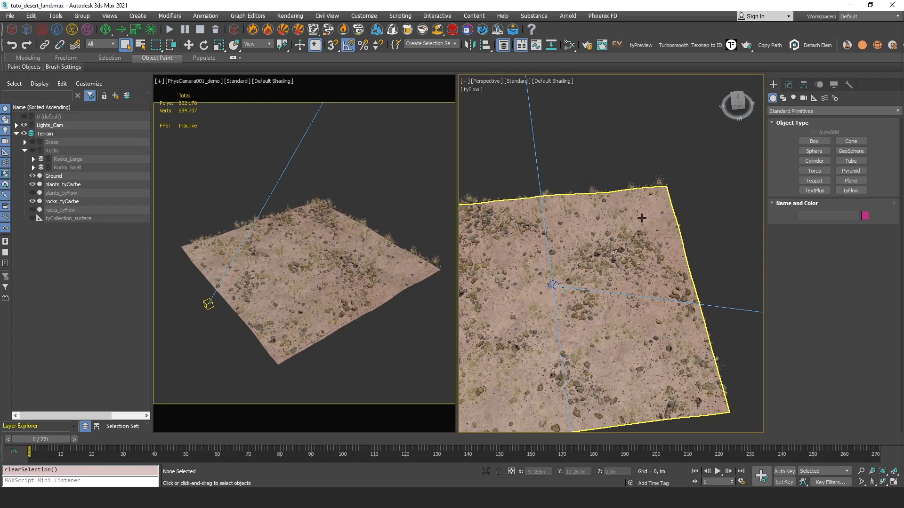
{"action": "left_click", "coordinate": [599, 231]}
{"action": "left_click", "coordinate": [599, 230]}
{"action": "key", "text": "alt+w"}
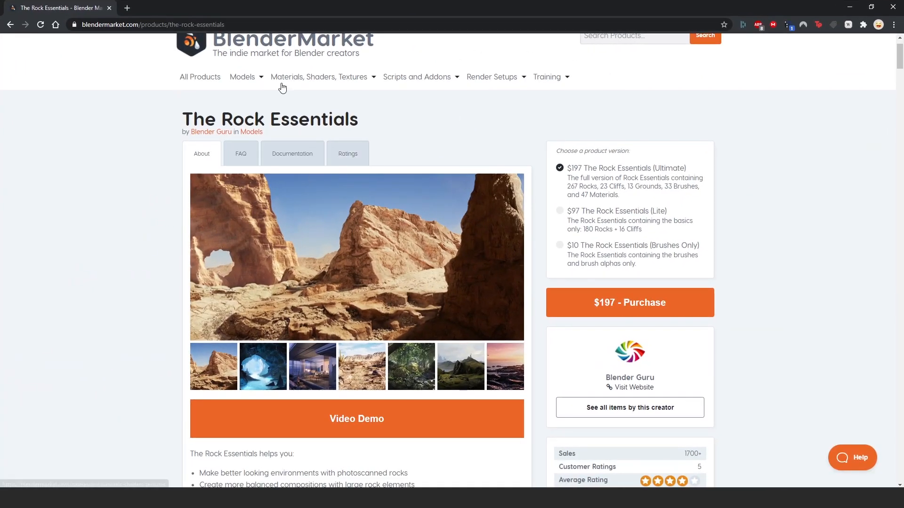
{"action": "scroll", "coordinate": [282, 88], "scroll_direction": "up", "scroll_amount": 2}
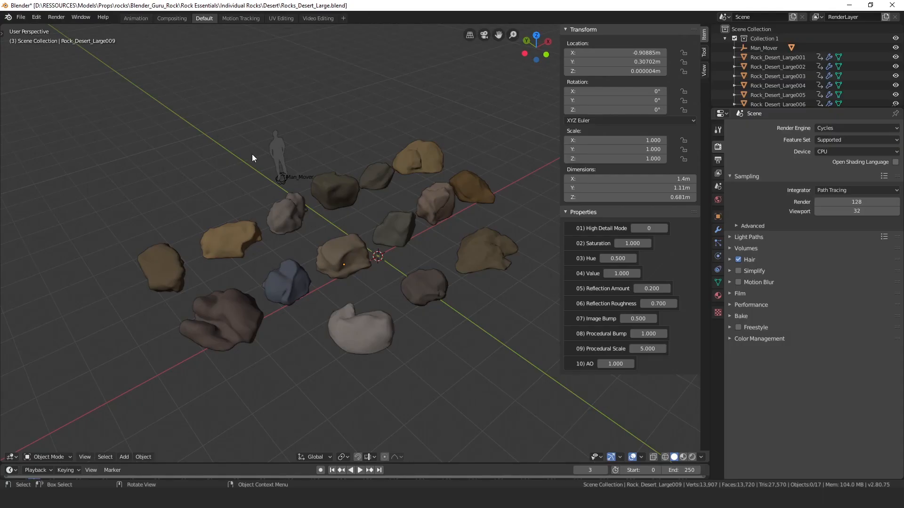
In Blender, select several desert rocks in turn, ending on Rock_Desert_Large011, and switch the viewport to rendered shading.
{"action": "left_click", "coordinate": [344, 188]}
{"action": "left_click", "coordinate": [386, 172]}
{"action": "left_click", "coordinate": [429, 164]}
{"action": "left_click", "coordinate": [445, 202]}
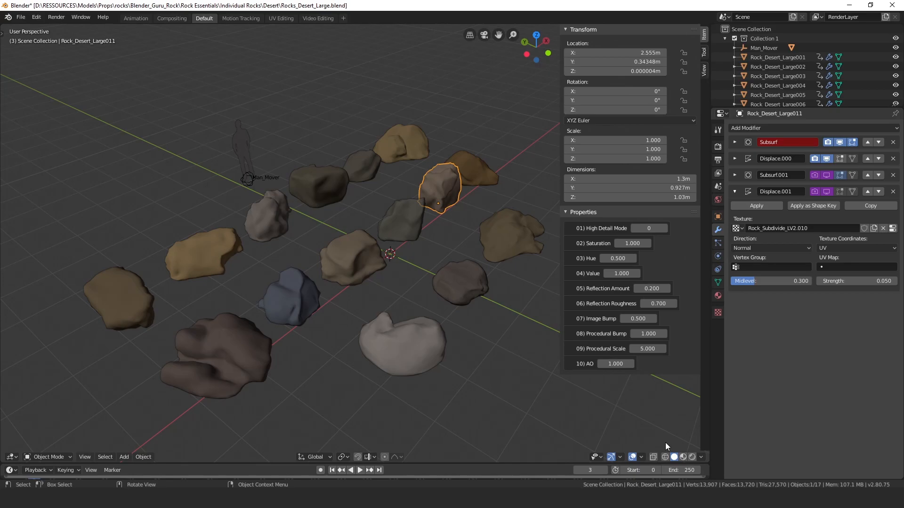
{"action": "left_click", "coordinate": [692, 458]}
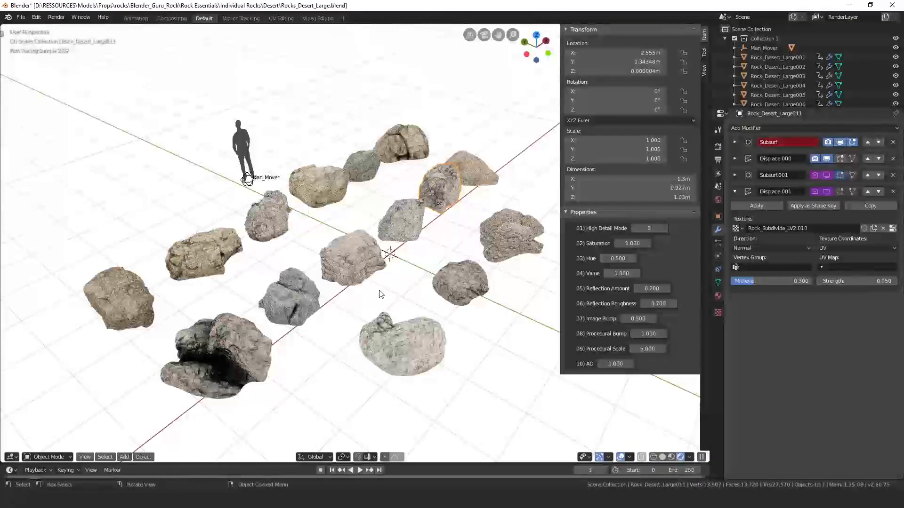
Select Rock_Desert_Large009 and set High Detail Mode to 1, Saturation to 1.910, Hue to 0.000 and Value to 0.560.
{"action": "scroll", "coordinate": [276, 266], "scroll_direction": "up", "scroll_amount": 6}
{"action": "middle_click_drag", "start_coordinate": [353, 258], "coordinate": [360, 266]}
{"action": "left_click", "coordinate": [354, 264]}
{"action": "left_click", "coordinate": [664, 228]}
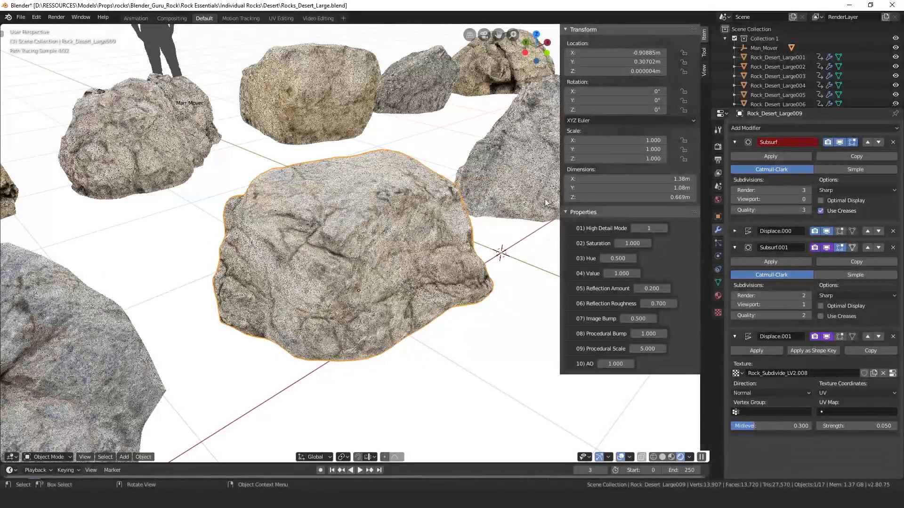
{"action": "left_click", "coordinate": [664, 228]}
{"action": "left_click_drag", "start_coordinate": [632, 244], "coordinate": [610, 274]}
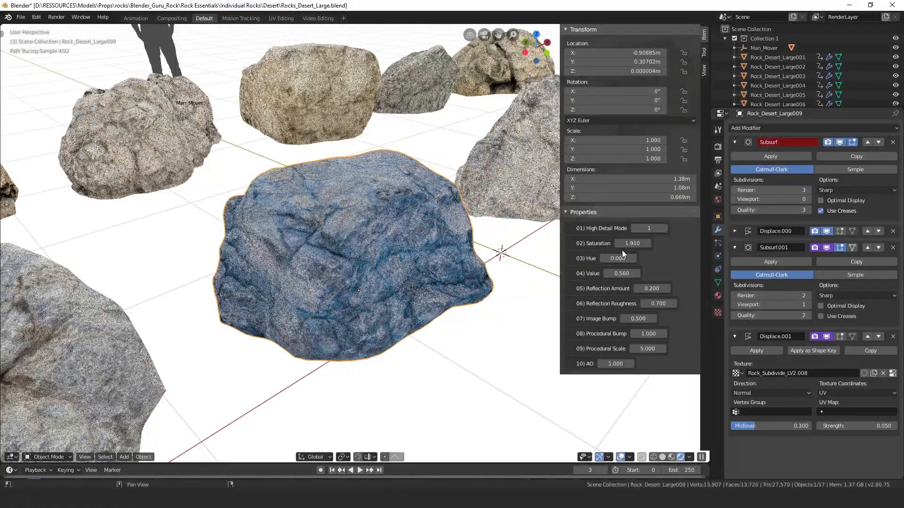
{"action": "middle_click_drag", "start_coordinate": [470, 226], "coordinate": [429, 221]}
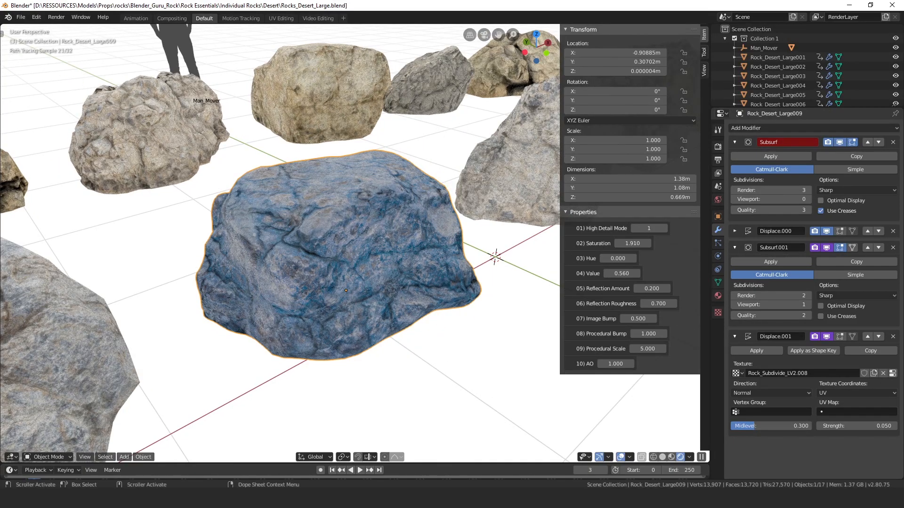
Switch to Rocks_Desert.max in 3ds Max, display edged faces, and select Rock_Desert_Large013 to inspect its mesh.
{"action": "mouse_move", "coordinate": [452, 499]}
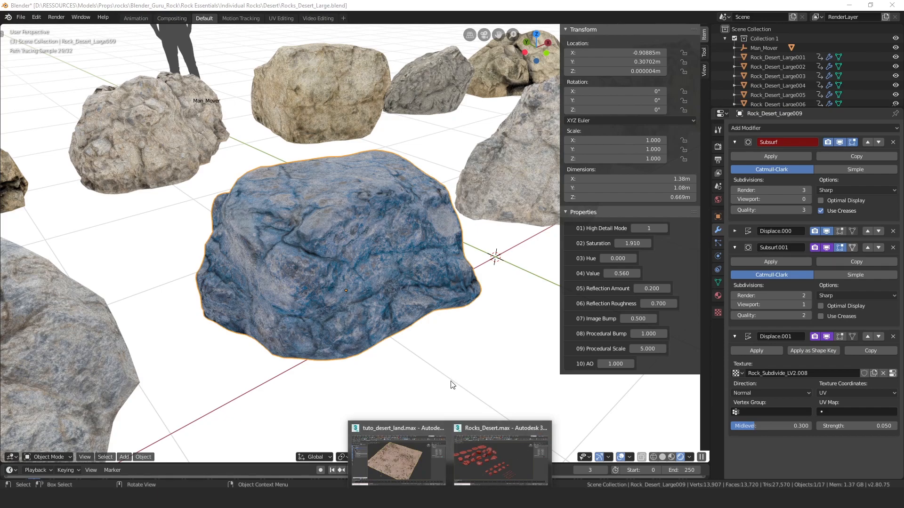
{"action": "left_click", "coordinate": [500, 454]}
{"action": "middle_click_drag", "start_coordinate": [295, 205], "coordinate": [316, 211]}
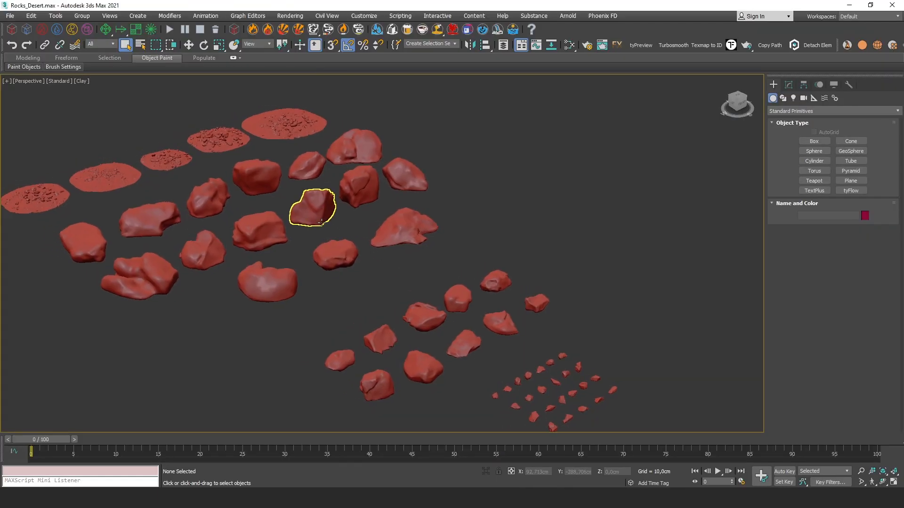
{"action": "key", "text": "F4"}
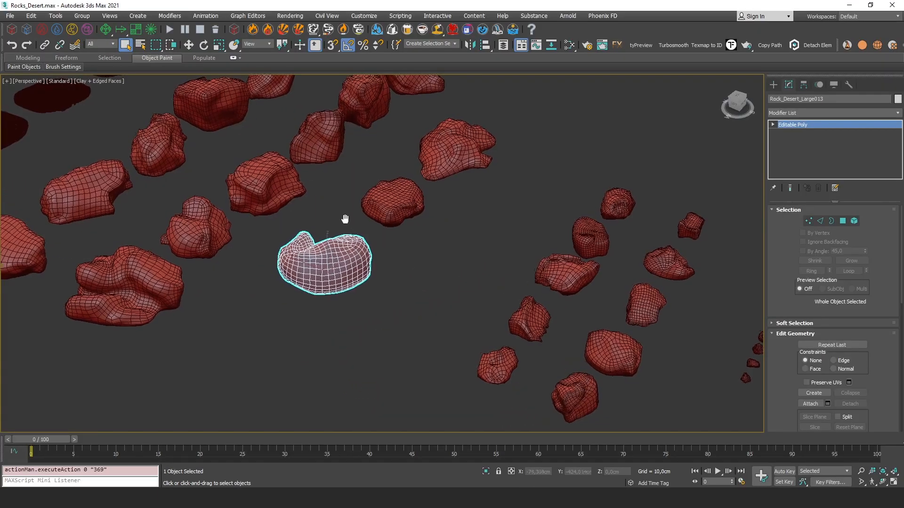
{"action": "middle_click_drag", "start_coordinate": [345, 219], "coordinate": [234, 226]}
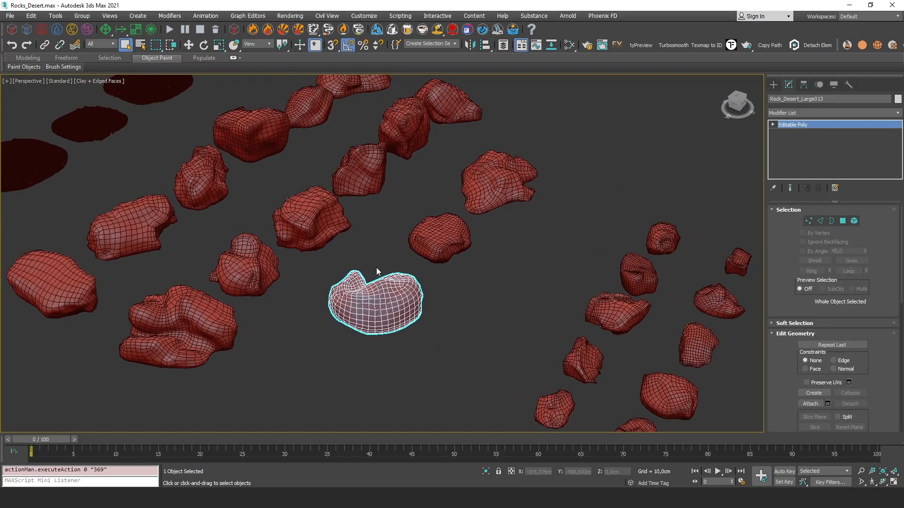
{"action": "scroll", "coordinate": [375, 269], "scroll_direction": "up", "scroll_amount": 5}
{"action": "middle_click_drag", "start_coordinate": [384, 196], "coordinate": [456, 263]}
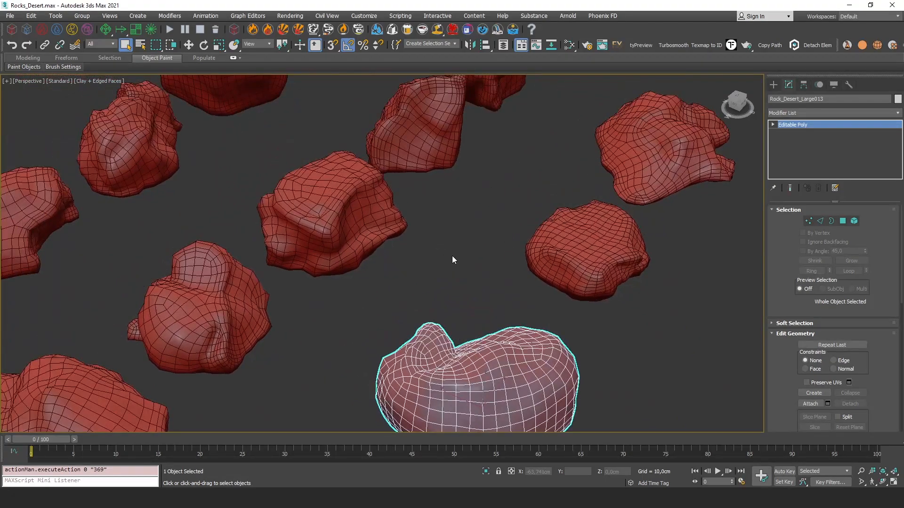
{"action": "scroll", "coordinate": [368, 171], "scroll_direction": "down", "scroll_amount": 3}
Open the Slate Material Editor, lay out the Material #13 node tree, and close the Material/Map Browser.
{"action": "key", "text": "m"}
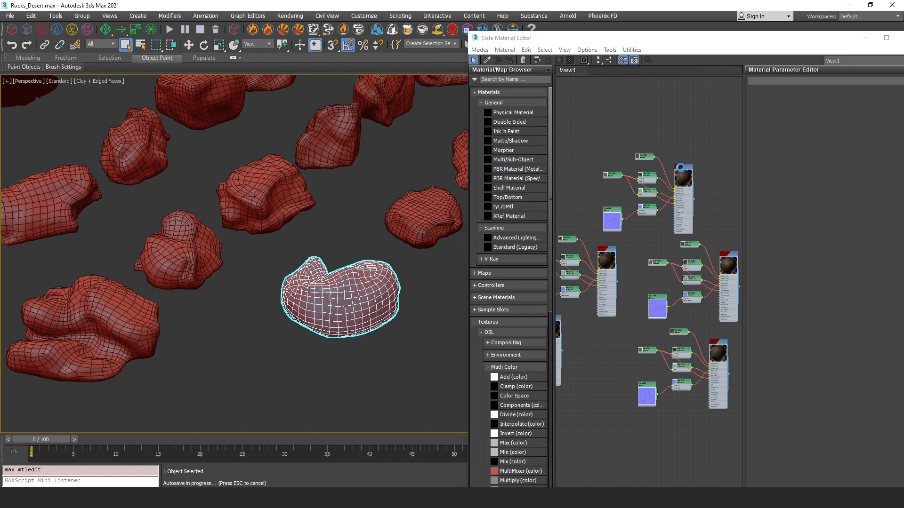
{"action": "scroll", "coordinate": [659, 325], "scroll_direction": "up", "scroll_amount": 5}
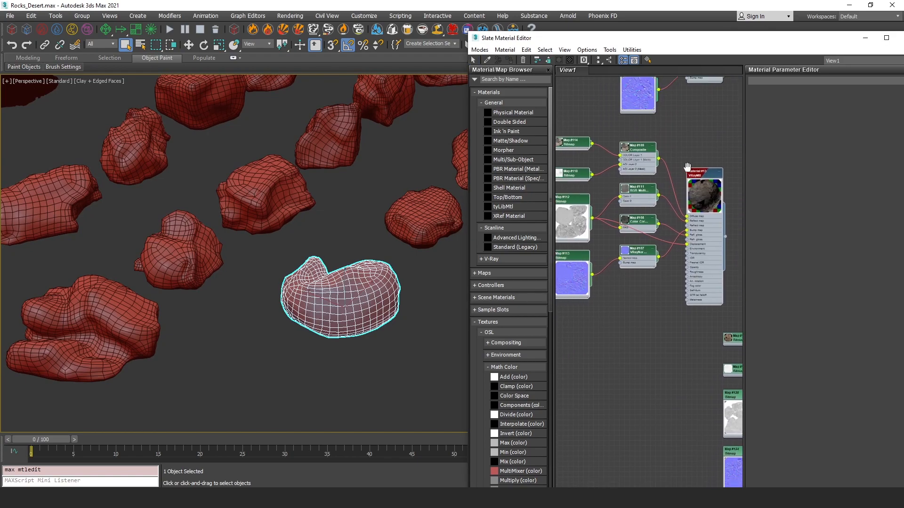
{"action": "key", "text": "l"}
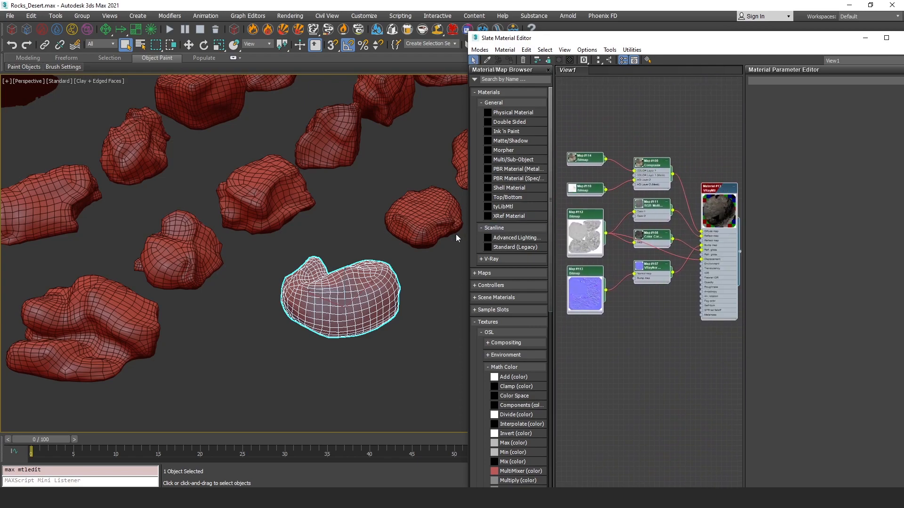
{"action": "middle_click_drag", "start_coordinate": [712, 203], "coordinate": [725, 236]}
{"action": "left_click", "coordinate": [627, 170]}
{"action": "left_click", "coordinate": [548, 71]}
{"action": "scroll", "coordinate": [691, 181], "scroll_direction": "up", "scroll_amount": 4}
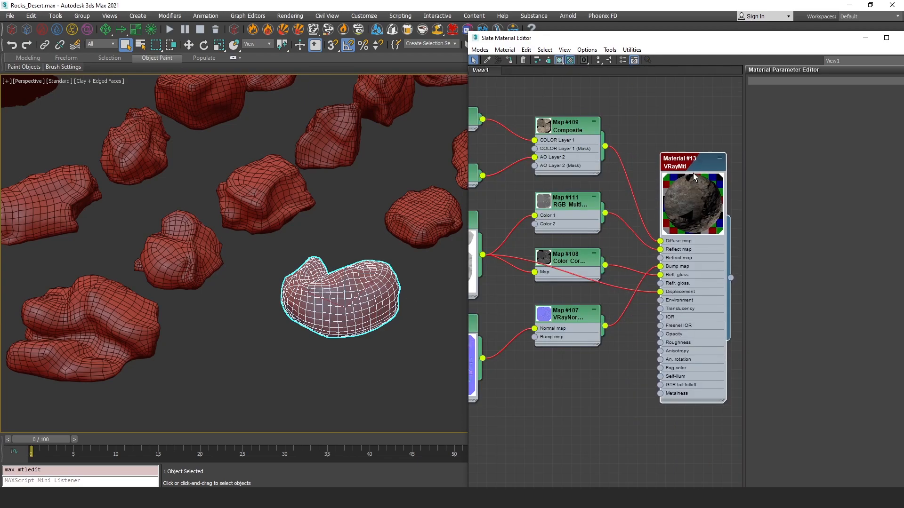
Rearrange the Material #13 VRayMtl and Map #109 Composite nodes in the material view.
{"action": "left_click_drag", "start_coordinate": [663, 161], "coordinate": [680, 141]}
{"action": "middle_click_drag", "start_coordinate": [706, 164], "coordinate": [690, 132]}
{"action": "left_click_drag", "start_coordinate": [565, 94], "coordinate": [536, 85]}
{"action": "middle_click_drag", "start_coordinate": [599, 83], "coordinate": [593, 124]}
{"action": "key", "text": "l"}
{"action": "middle_click_drag", "start_coordinate": [512, 129], "coordinate": [539, 143]}
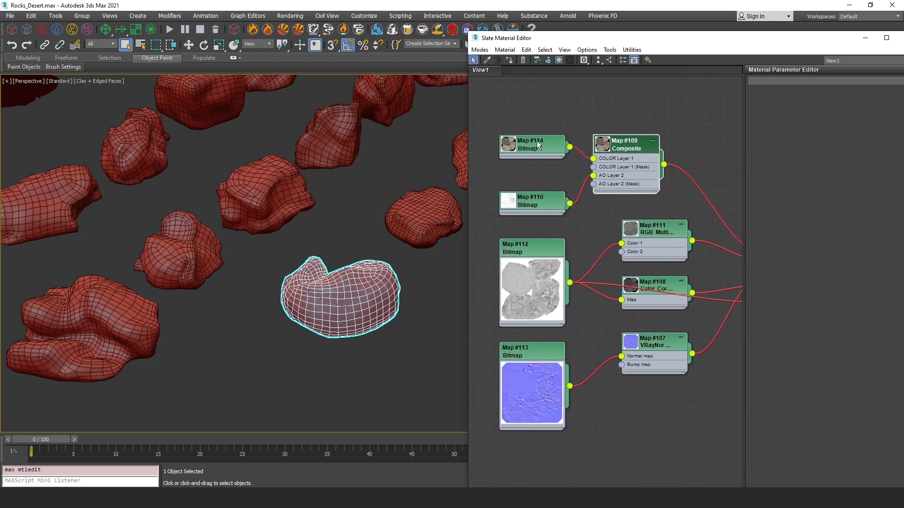
Review the color bitmap Map #114 and the AO bitmap Map #110, enlarging the AO map's preview.
{"action": "double_click", "coordinate": [534, 145]}
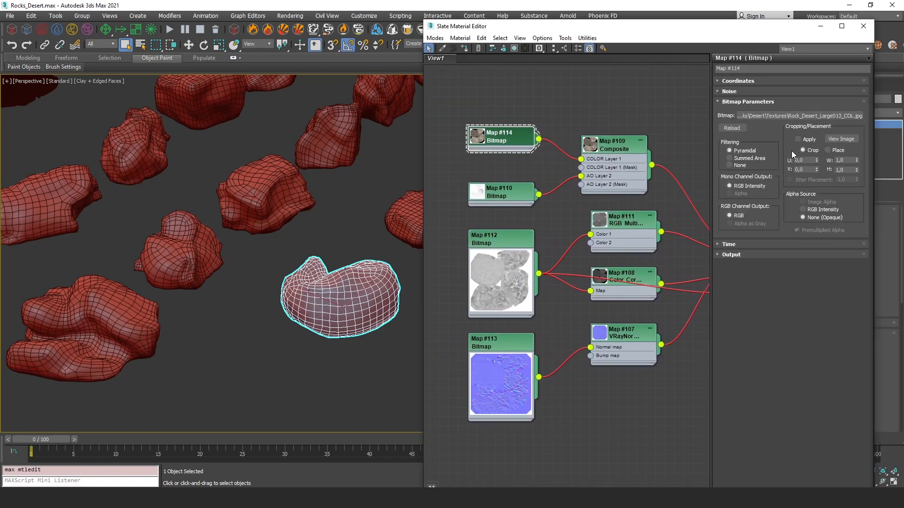
{"action": "double_click", "coordinate": [517, 197]}
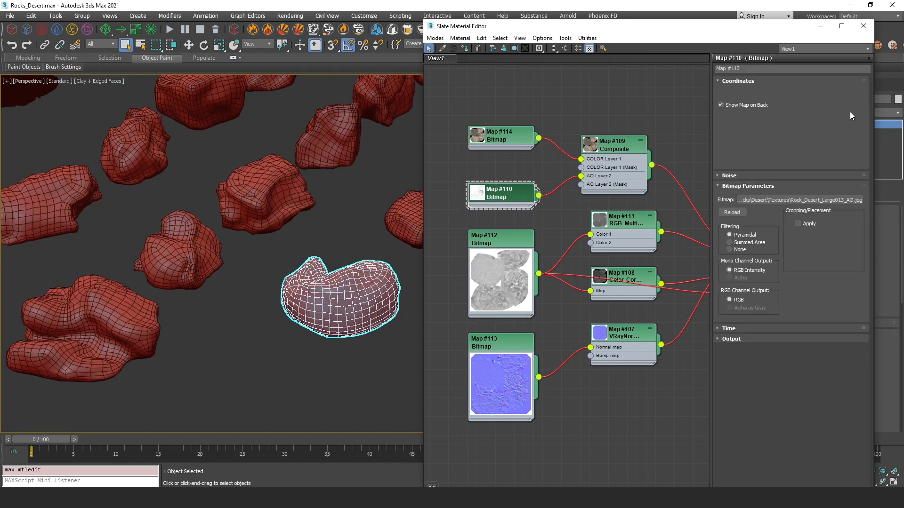
{"action": "double_click", "coordinate": [477, 194]}
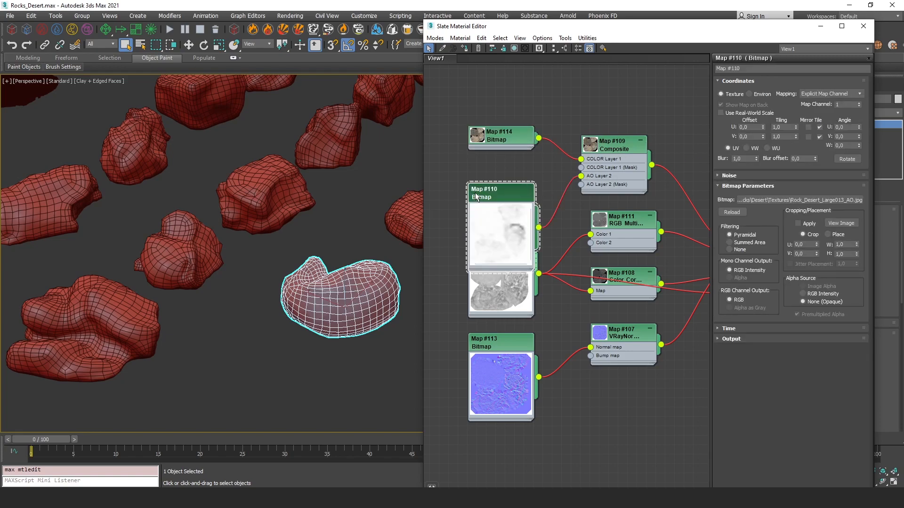
{"action": "left_click_drag", "start_coordinate": [536, 305], "coordinate": [608, 326]}
{"action": "left_click_drag", "start_coordinate": [538, 180], "coordinate": [490, 174]}
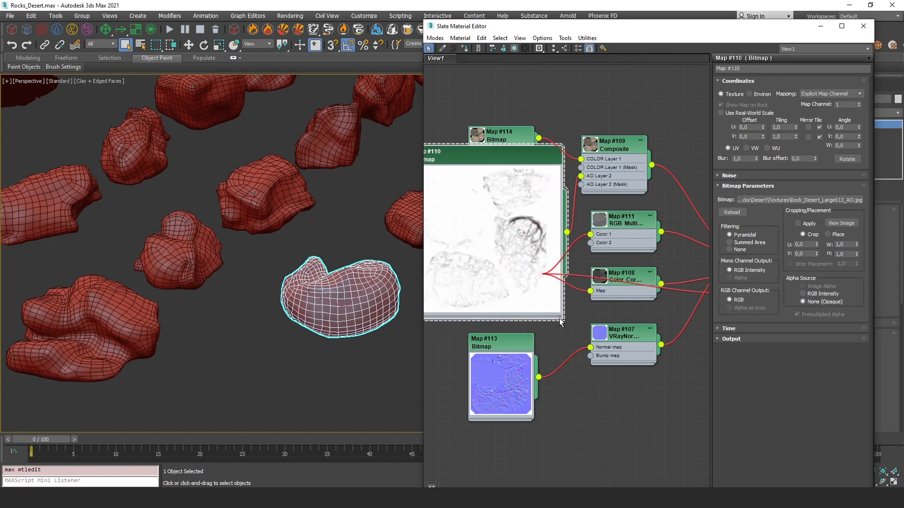
{"action": "left_click_drag", "start_coordinate": [561, 320], "coordinate": [598, 367]}
Review the displacement bitmap Map #112 and the RGB Multiply Map #111 that feeds the material's reflection.
{"action": "middle_click_drag", "start_coordinate": [631, 237], "coordinate": [532, 197]}
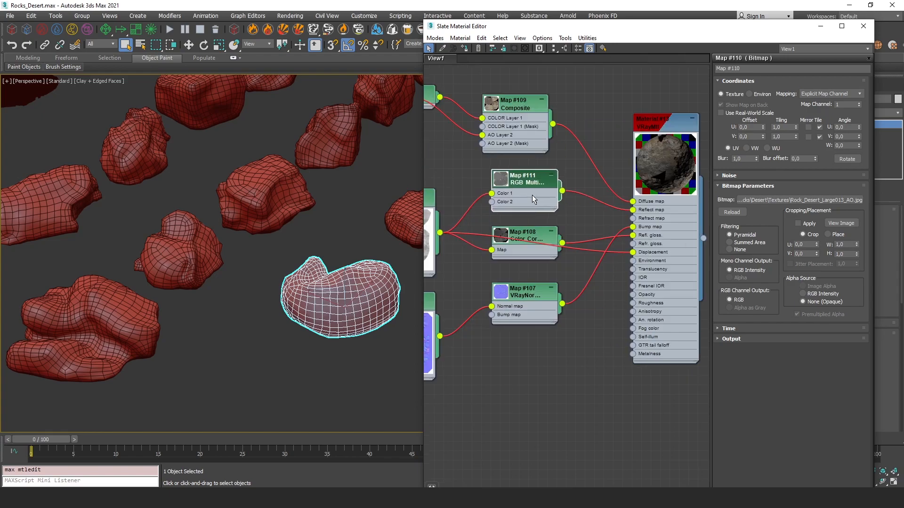
{"action": "middle_click_drag", "start_coordinate": [557, 219], "coordinate": [630, 194]}
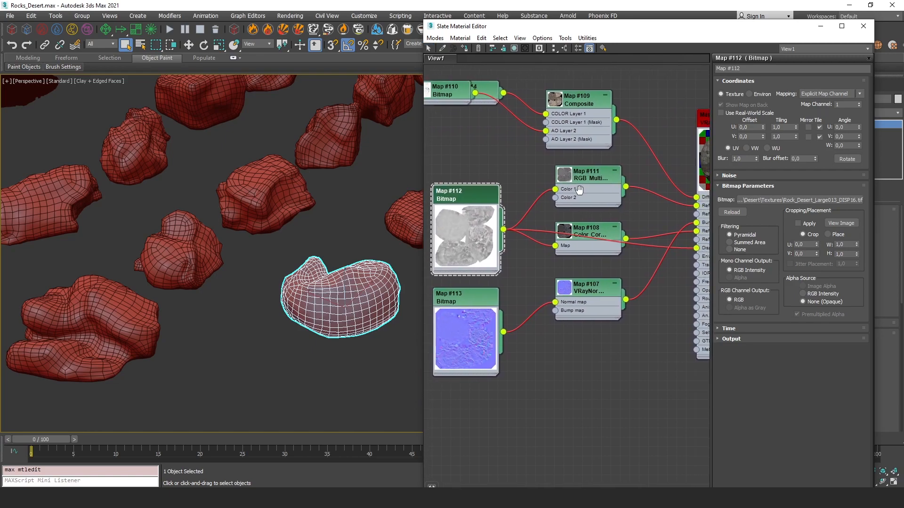
{"action": "mouse_move", "coordinate": [512, 283]}
{"action": "left_mouse_down"}
{"action": "mouse_move", "coordinate": [586, 360]}
{"action": "mouse_move", "coordinate": [500, 270]}
{"action": "left_mouse_up"}
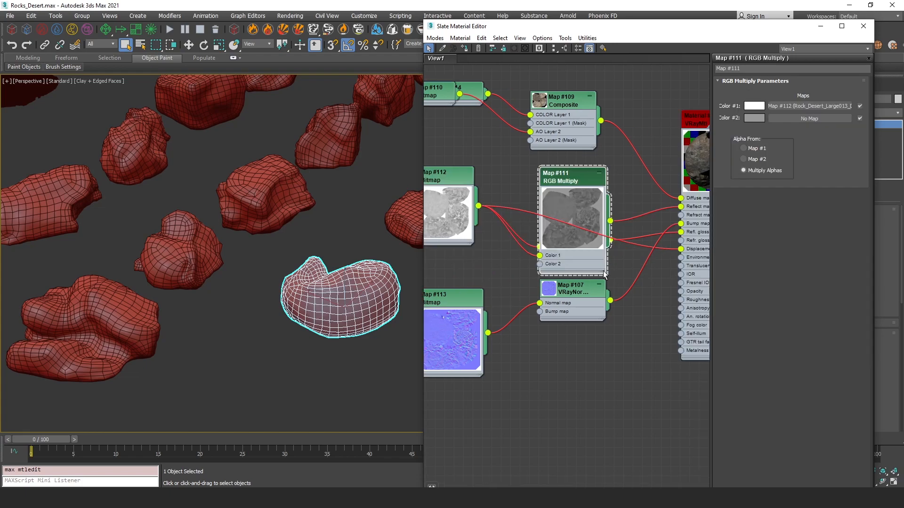
{"action": "left_click_drag", "start_coordinate": [603, 270], "coordinate": [568, 244]}
{"action": "double_click", "coordinate": [570, 208]}
{"action": "middle_click_drag", "start_coordinate": [566, 244], "coordinate": [549, 234]}
{"action": "double_click", "coordinate": [551, 226]}
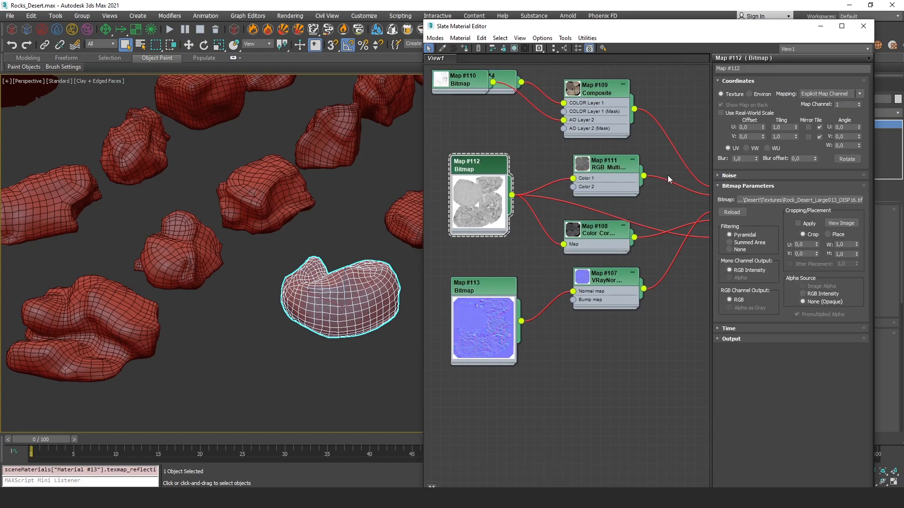
Review the parameters of the Color Correction Map #108 and the VRayNormalMap Map #107.
{"action": "middle_click_drag", "start_coordinate": [586, 235], "coordinate": [536, 229]}
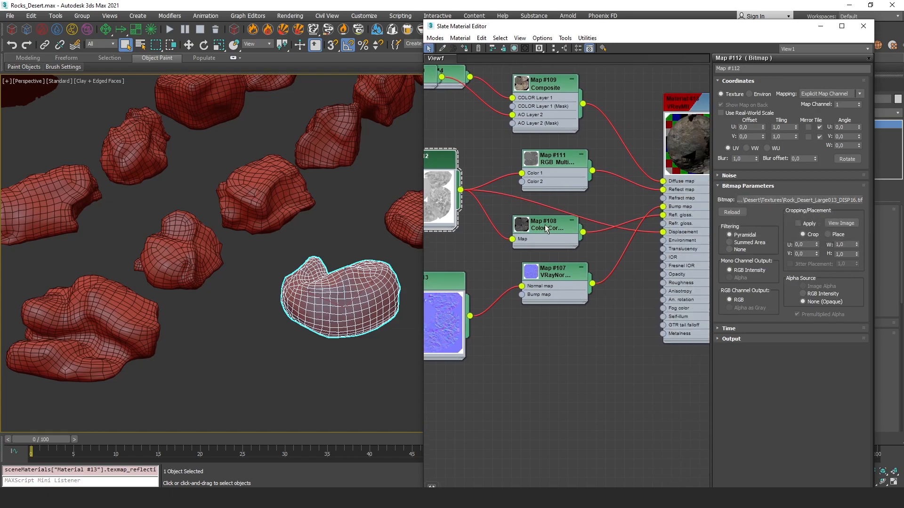
{"action": "double_click", "coordinate": [547, 229]}
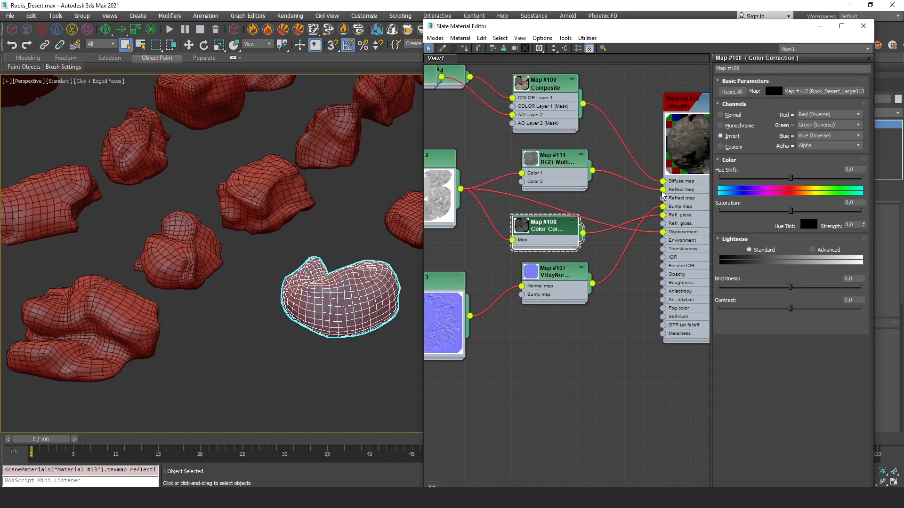
{"action": "middle_click_drag", "start_coordinate": [616, 176], "coordinate": [546, 166]}
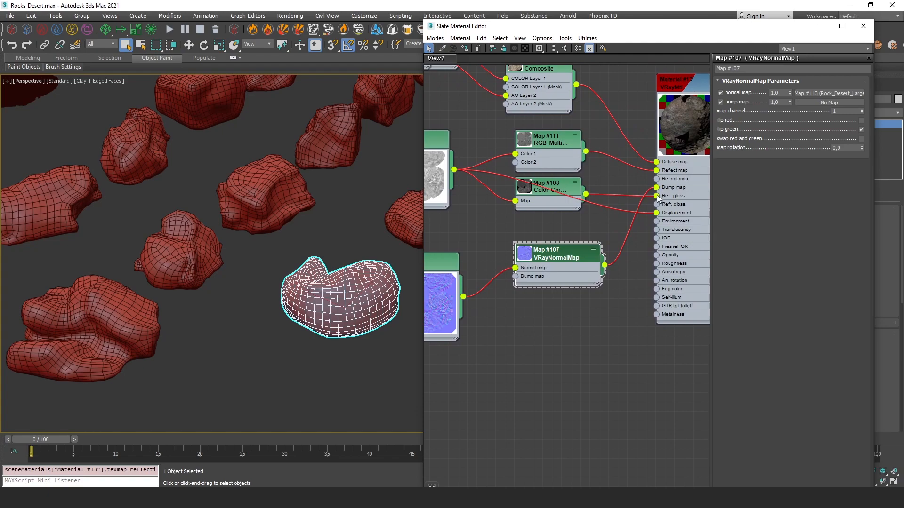
{"action": "middle_click_drag", "start_coordinate": [559, 263], "coordinate": [622, 253]}
Reposition the displacement bitmap Map #112, open its parameters, and follow its connection to the material's Displacement input.
{"action": "middle_click_drag", "start_coordinate": [627, 214], "coordinate": [660, 231]}
{"action": "left_click_drag", "start_coordinate": [516, 160], "coordinate": [506, 159]}
{"action": "middle_click_drag", "start_coordinate": [621, 187], "coordinate": [517, 180]}
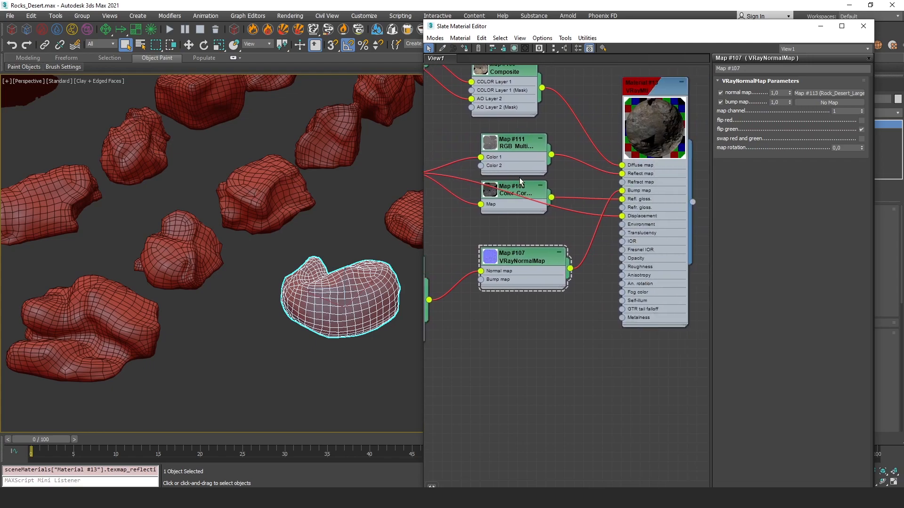
{"action": "middle_click_drag", "start_coordinate": [589, 213], "coordinate": [680, 229]}
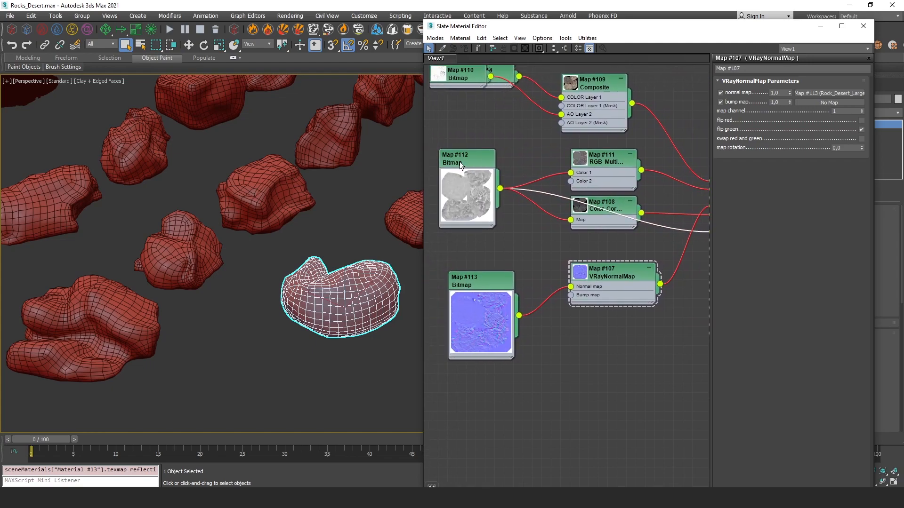
{"action": "left_click_drag", "start_coordinate": [444, 149], "coordinate": [449, 144]}
{"action": "double_click", "coordinate": [449, 145]}
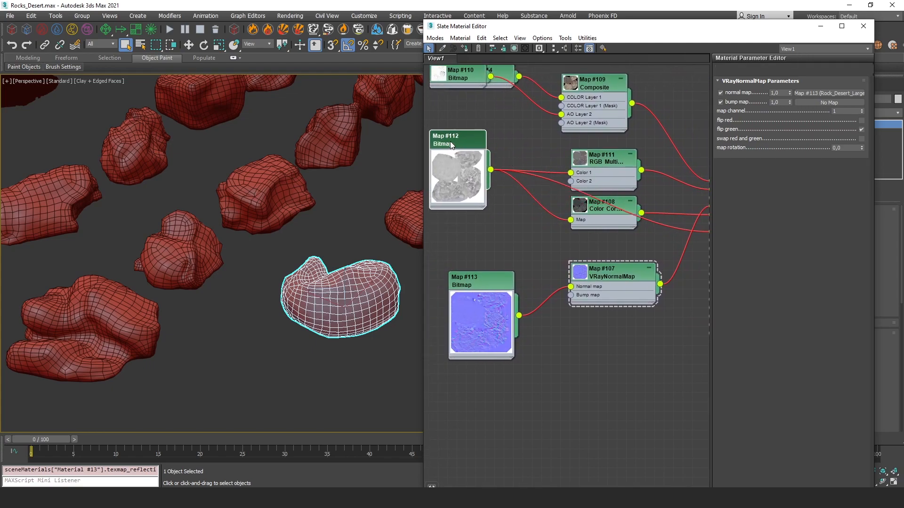
{"action": "middle_click_drag", "start_coordinate": [752, 203], "coordinate": [628, 194]}
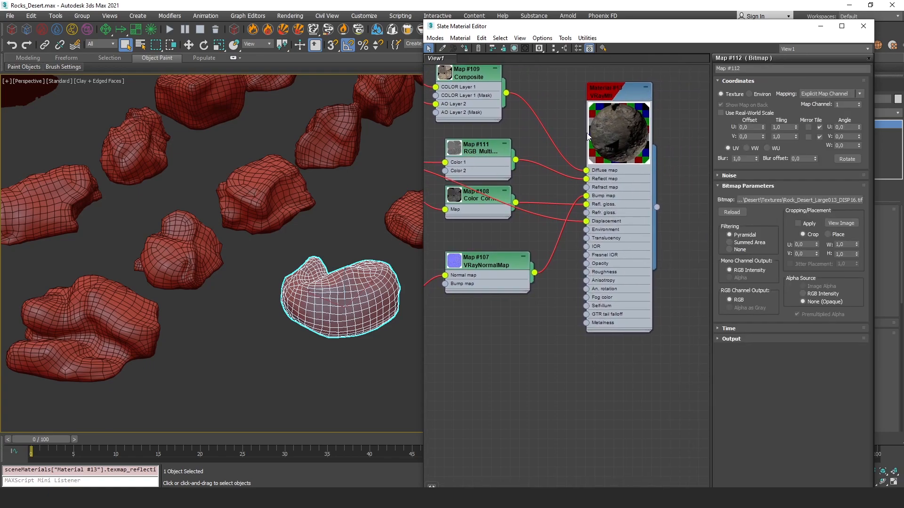
Look over the node trees of the other desert rock materials in the material view.
{"action": "scroll", "coordinate": [464, 193], "scroll_direction": "down", "scroll_amount": 5}
{"action": "middle_click_drag", "start_coordinate": [465, 194], "coordinate": [429, 249]}
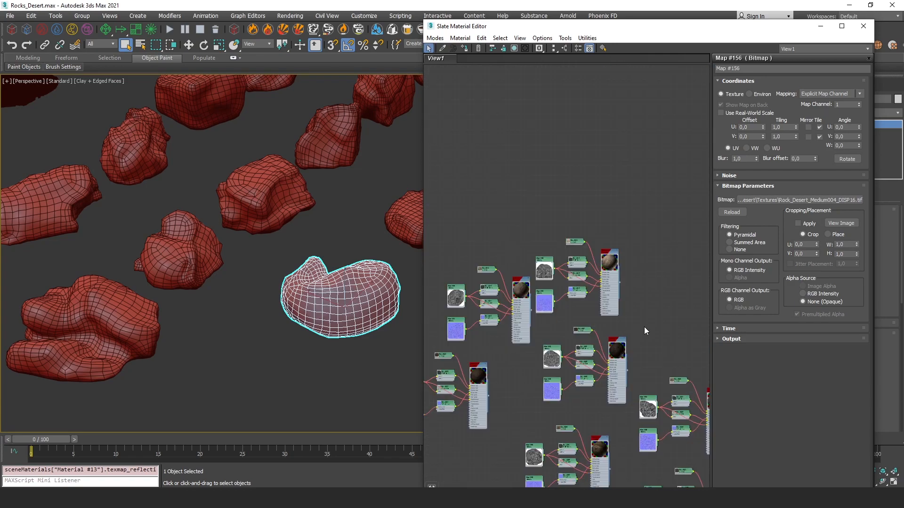
{"action": "middle_click_drag", "start_coordinate": [567, 227], "coordinate": [689, 349]}
{"action": "middle_click_drag", "start_coordinate": [579, 219], "coordinate": [611, 317]}
{"action": "scroll", "coordinate": [594, 273], "scroll_direction": "down", "scroll_amount": 5}
{"action": "scroll", "coordinate": [593, 197], "scroll_direction": "up", "scroll_amount": 5}
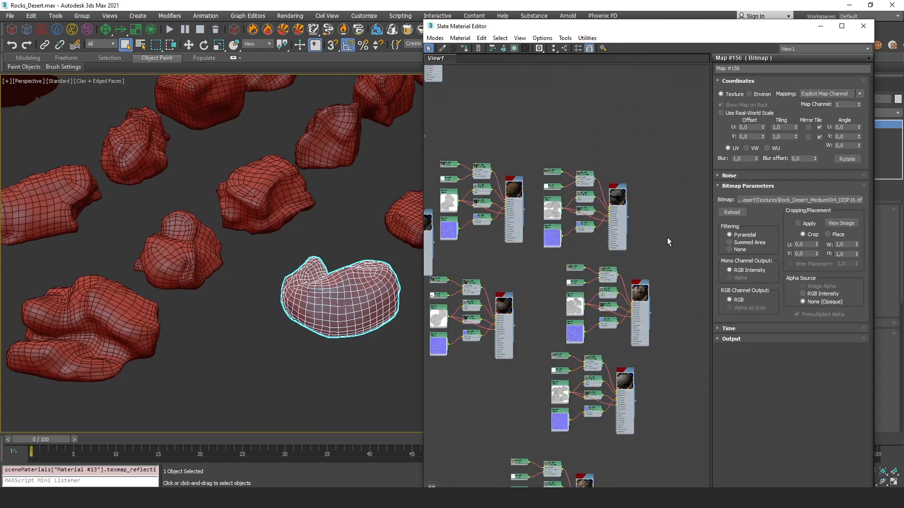
Close the material editor and the Rocks_Desert.max scene, and switch to the tuto_desert_land.max scene.
{"action": "middle_click_drag", "start_coordinate": [571, 121], "coordinate": [619, 270]}
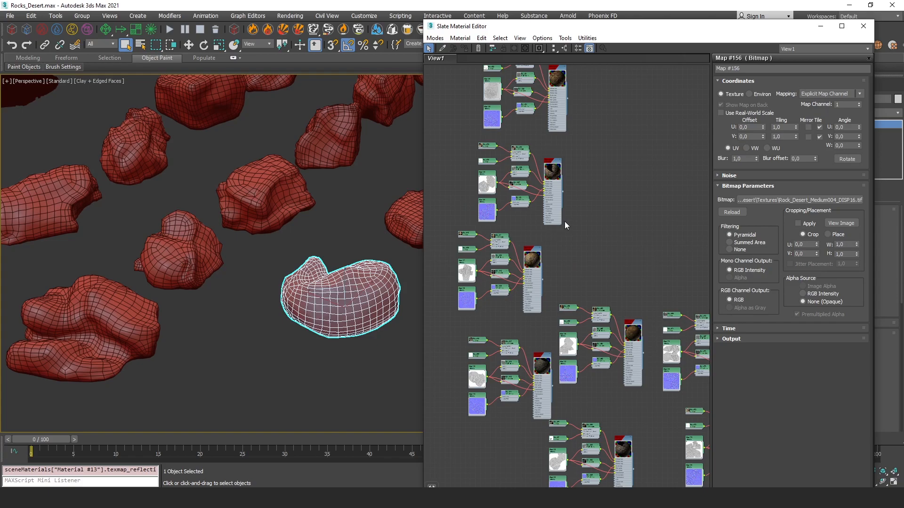
{"action": "middle_click_drag", "start_coordinate": [561, 221], "coordinate": [485, 252]}
{"action": "left_click", "coordinate": [863, 26]}
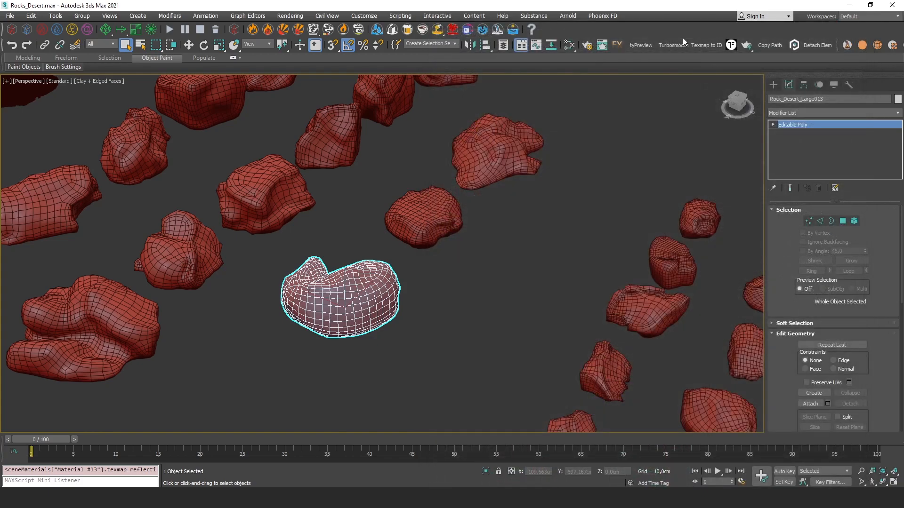
{"action": "left_click", "coordinate": [892, 5]}
{"action": "left_click", "coordinate": [476, 262]}
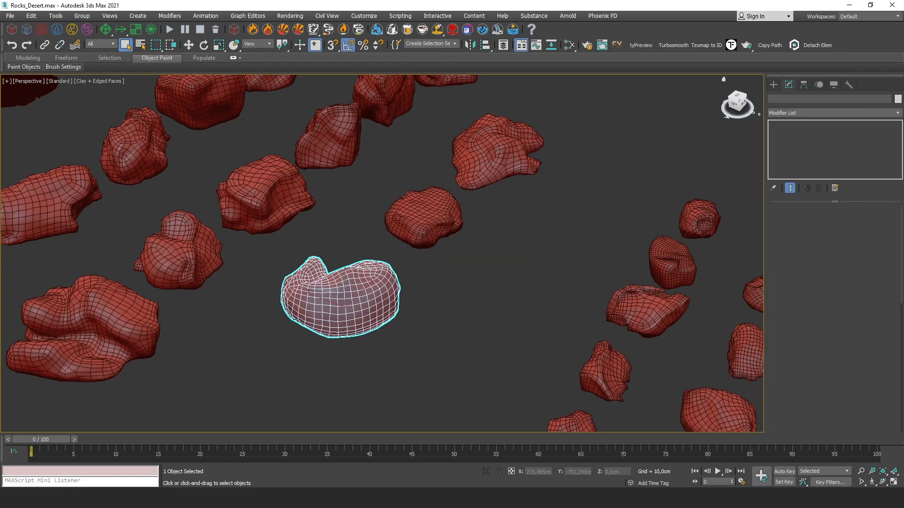
{"action": "left_click", "coordinate": [391, 471]}
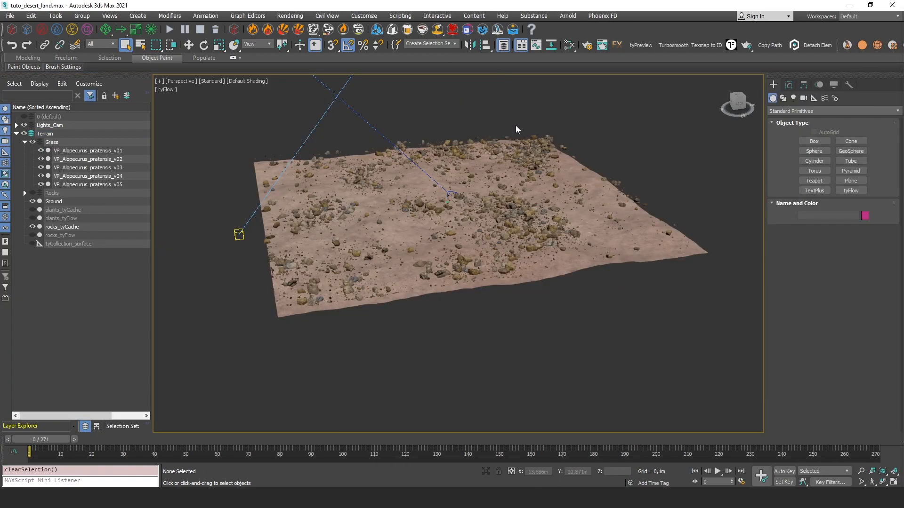
Isolate the VP_Alopecurus_pratensis plants of the Grass layer and inspect the models and their materials.
{"action": "scroll", "coordinate": [396, 201], "scroll_direction": "up", "scroll_amount": 4}
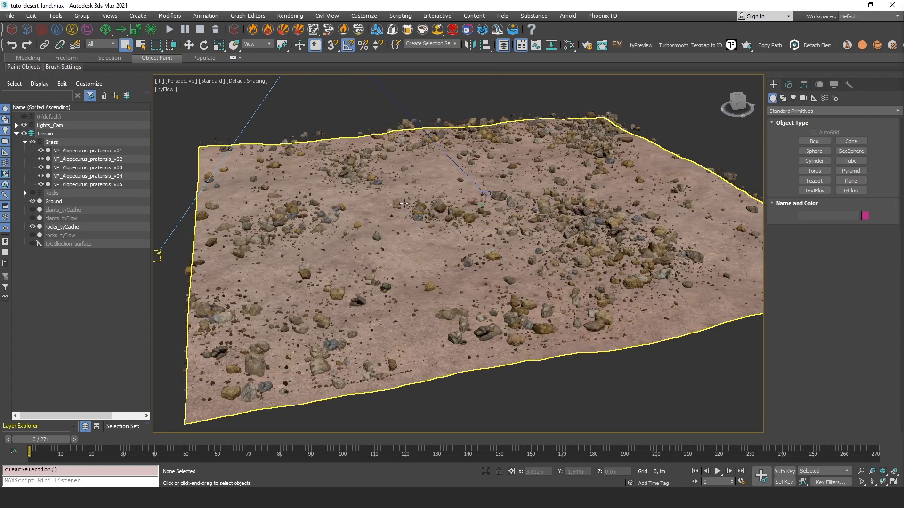
{"action": "double_click", "coordinate": [51, 143]}
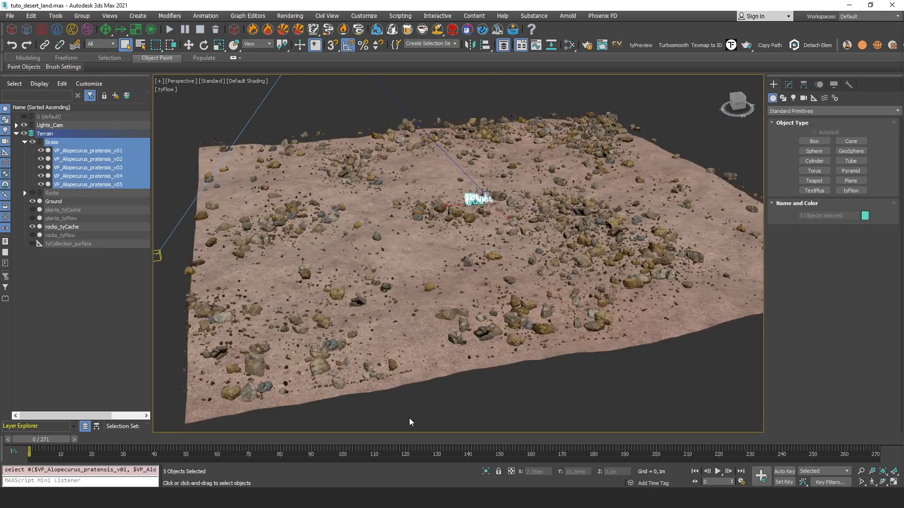
{"action": "left_click", "coordinate": [486, 472]}
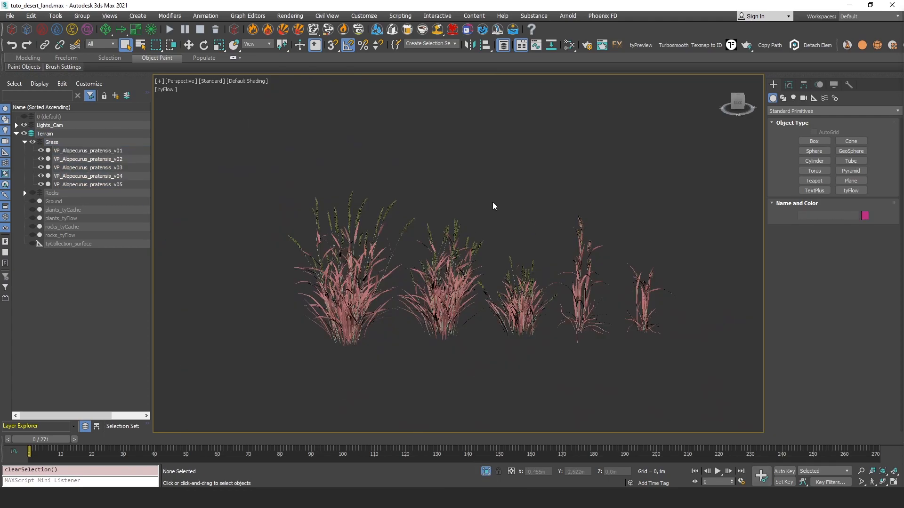
{"action": "scroll", "coordinate": [396, 271], "scroll_direction": "up", "scroll_amount": 3}
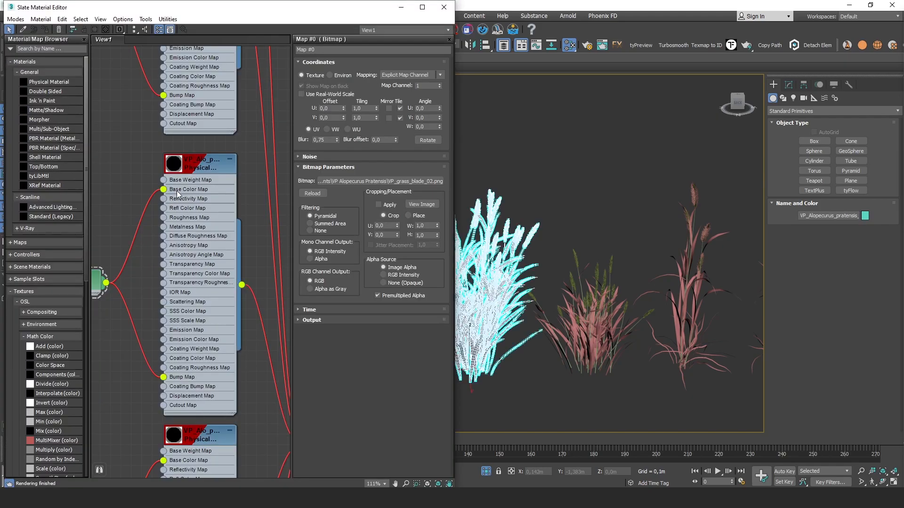
{"action": "left_click", "coordinate": [581, 202]}
{"action": "scroll", "coordinate": [481, 243], "scroll_direction": "up", "scroll_amount": 5}
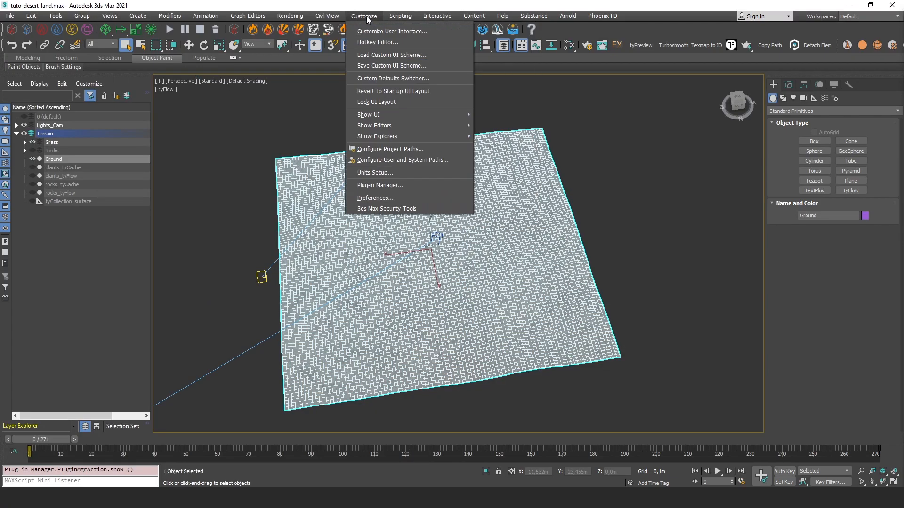
Check the units setup and draw a plane over the ground in the Top view with length and width set to 30 m.
{"action": "left_click", "coordinate": [390, 173]}
{"action": "left_click", "coordinate": [471, 135]}
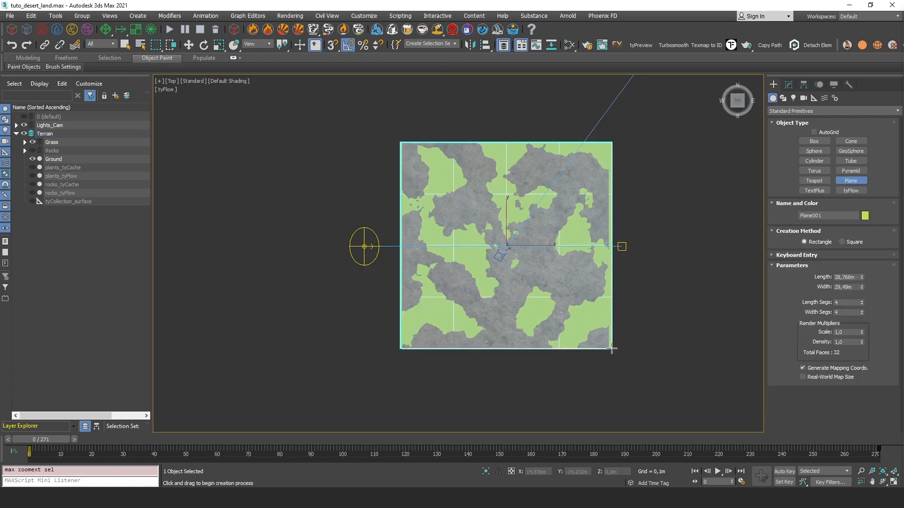
{"action": "left_click_drag", "start_coordinate": [612, 348], "coordinate": [612, 349]}
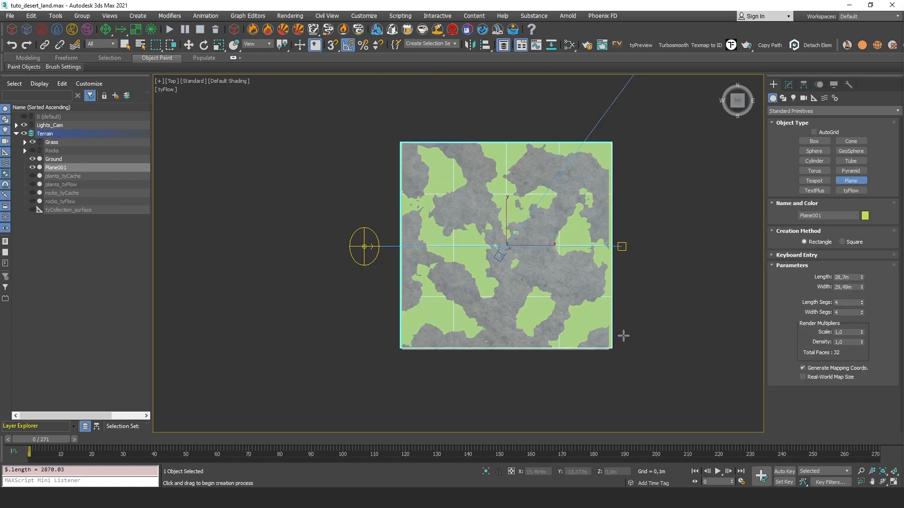
{"action": "left_click", "coordinate": [789, 85]}
{"action": "type", "text": "30"}
{"action": "key", "text": "Tab"}
{"action": "type", "text": "30"}
{"action": "key", "text": "Tab"}
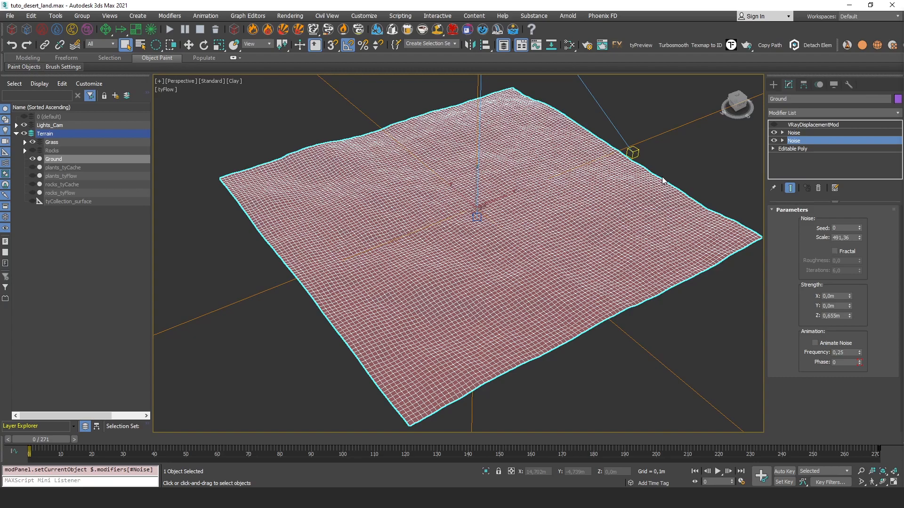
Compare the Ground terrain's shape by switching its two Noise modifiers off and on.
{"action": "middle_click_drag", "start_coordinate": [533, 197], "coordinate": [705, 171], "text": "alt"}
{"action": "left_click", "coordinate": [774, 133]}
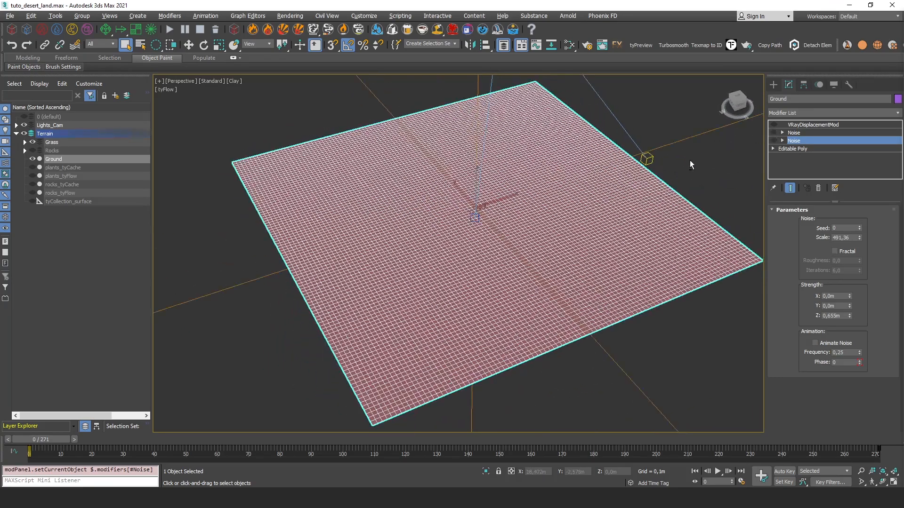
{"action": "left_click", "coordinate": [774, 141]}
{"action": "left_click", "coordinate": [774, 132]}
{"action": "left_click", "coordinate": [774, 132]}
{"action": "middle_click_drag", "start_coordinate": [762, 150], "coordinate": [764, 151], "text": "alt"}
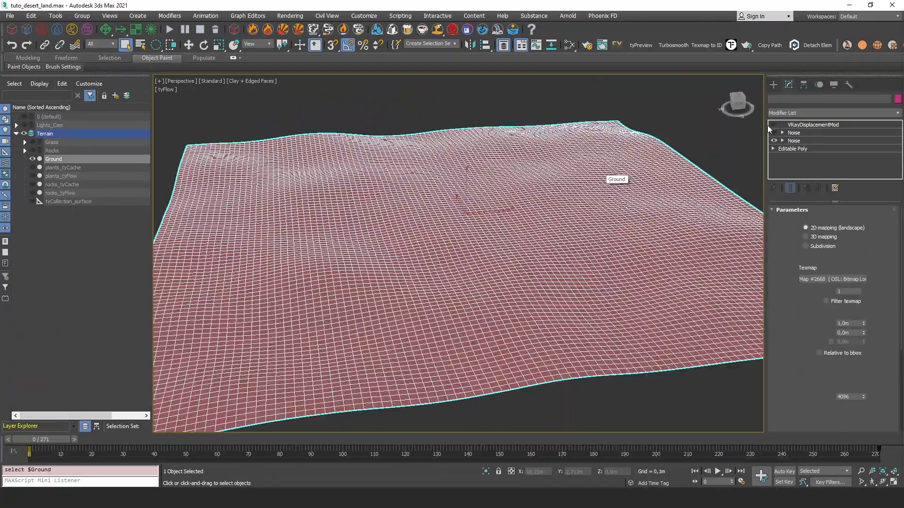
Review the Ground's VRayDisplacementMod and both Noise modifiers, and re-enable the upper Noise.
{"action": "left_click", "coordinate": [795, 124]}
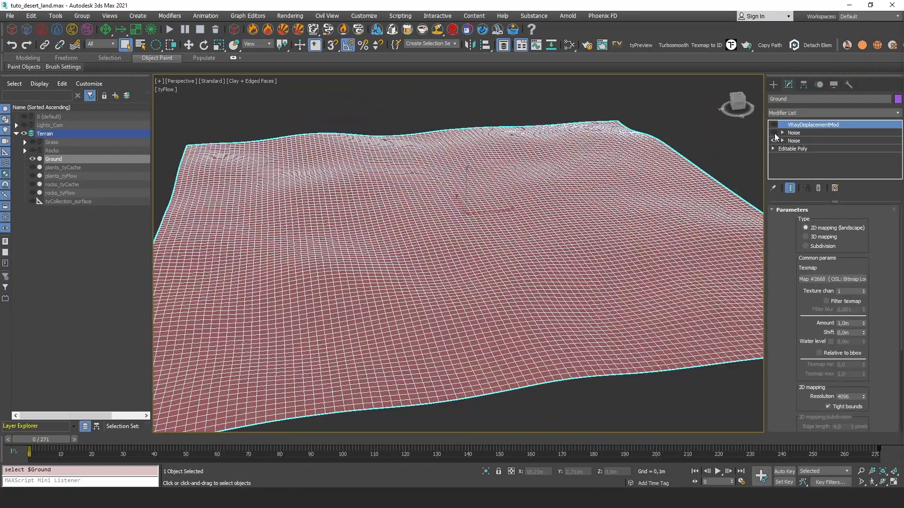
{"action": "left_click", "coordinate": [782, 134]}
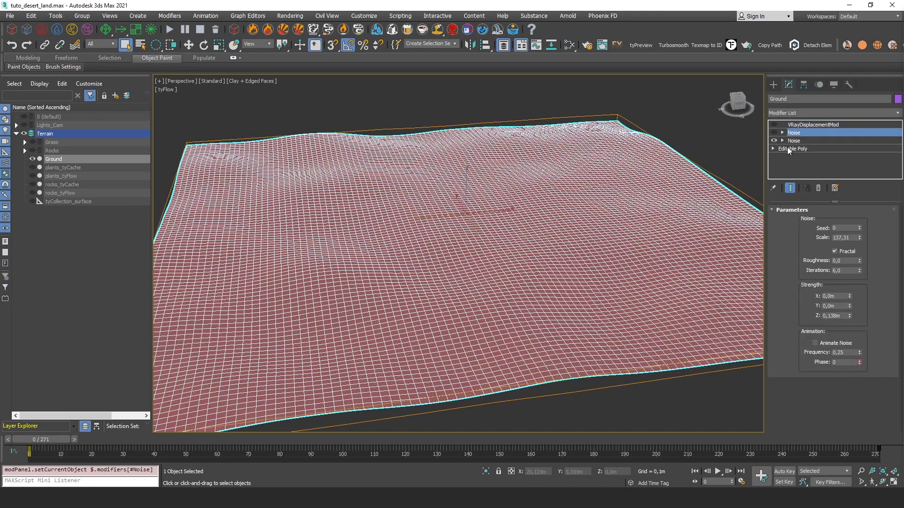
{"action": "left_click", "coordinate": [774, 133]}
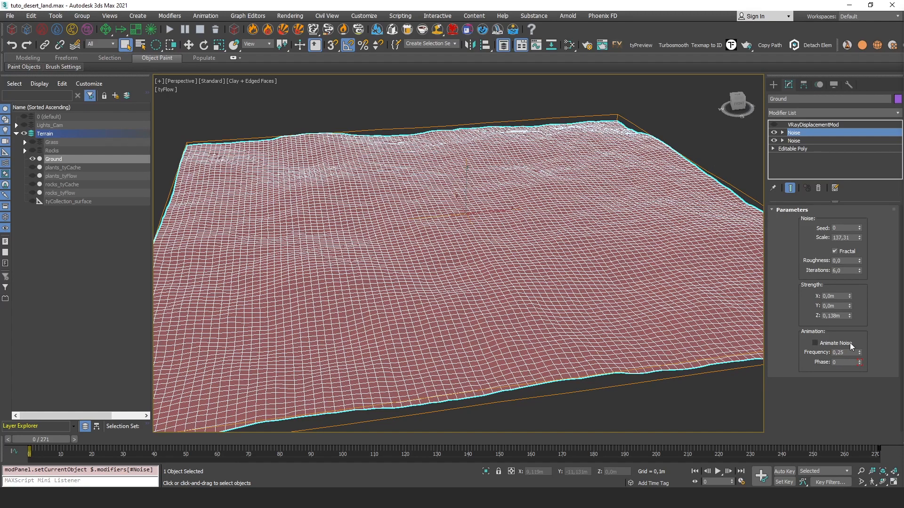
{"action": "left_click", "coordinate": [800, 141]}
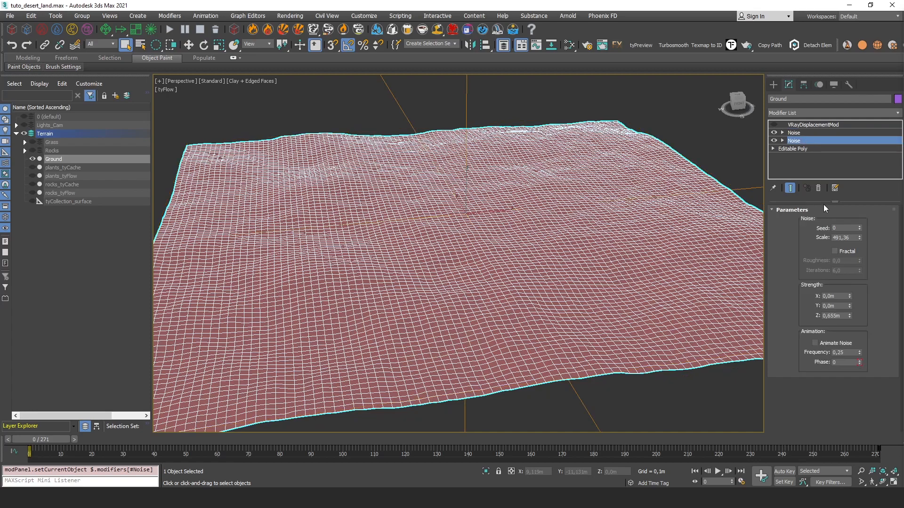
Load the Ground's material into the Slate Material Editor and move its physical material and the bitmap above it clear of the other nodes.
{"action": "key", "text": "m"}
{"action": "left_click", "coordinate": [527, 87]}
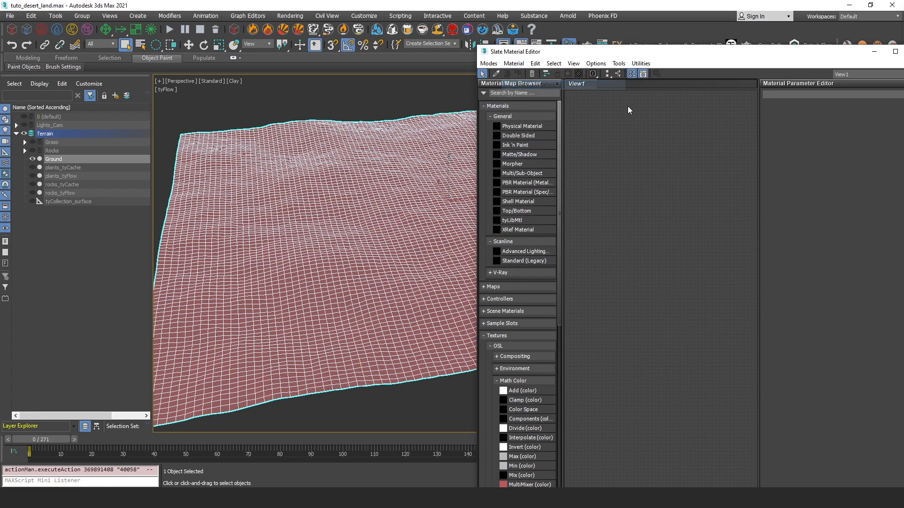
{"action": "scroll", "coordinate": [618, 233], "scroll_direction": "up", "scroll_amount": 5}
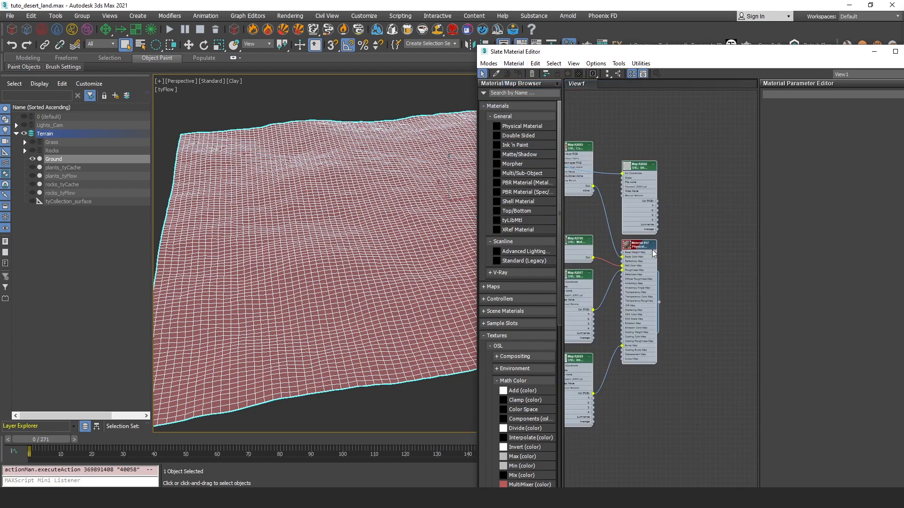
{"action": "left_click_drag", "start_coordinate": [640, 244], "coordinate": [695, 258]}
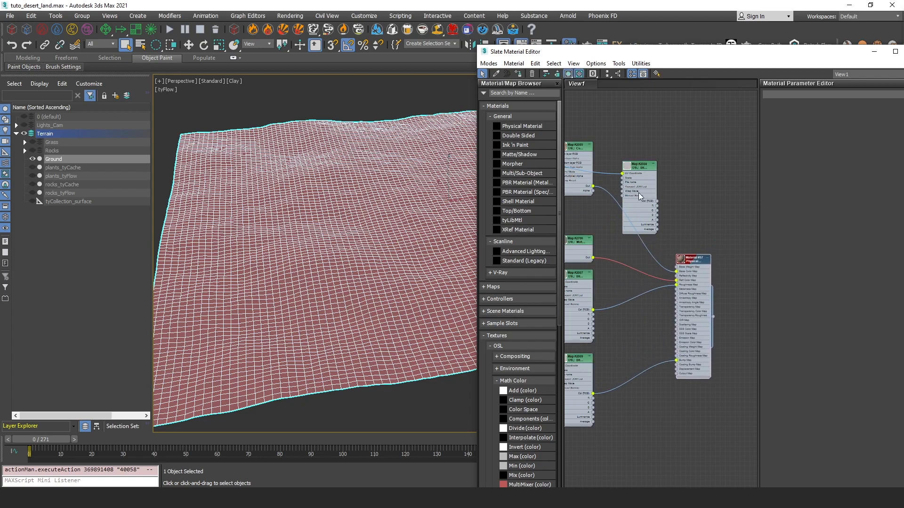
{"action": "left_click_drag", "start_coordinate": [638, 176], "coordinate": [650, 107]}
{"action": "middle_click_drag", "start_coordinate": [650, 106], "coordinate": [635, 255]}
{"action": "left_click_drag", "start_coordinate": [699, 247], "coordinate": [583, 302]}
{"action": "middle_click_drag", "start_coordinate": [703, 155], "coordinate": [633, 180]}
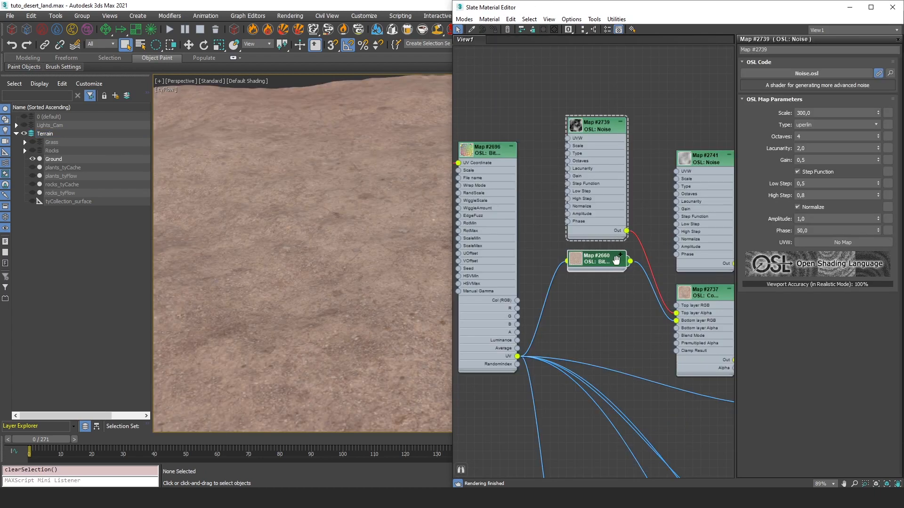
Review the AO bitmap Map #2664 and the OSL Composite Map #2740 that feed the Composite Map #2665.
{"action": "middle_click_drag", "start_coordinate": [616, 260], "coordinate": [569, 221]}
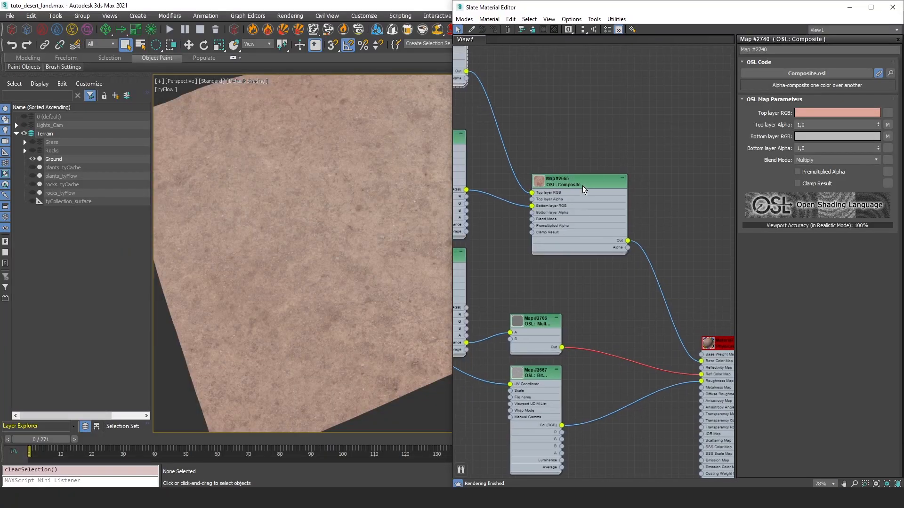
{"action": "scroll", "coordinate": [550, 174], "scroll_direction": "up", "scroll_amount": 2}
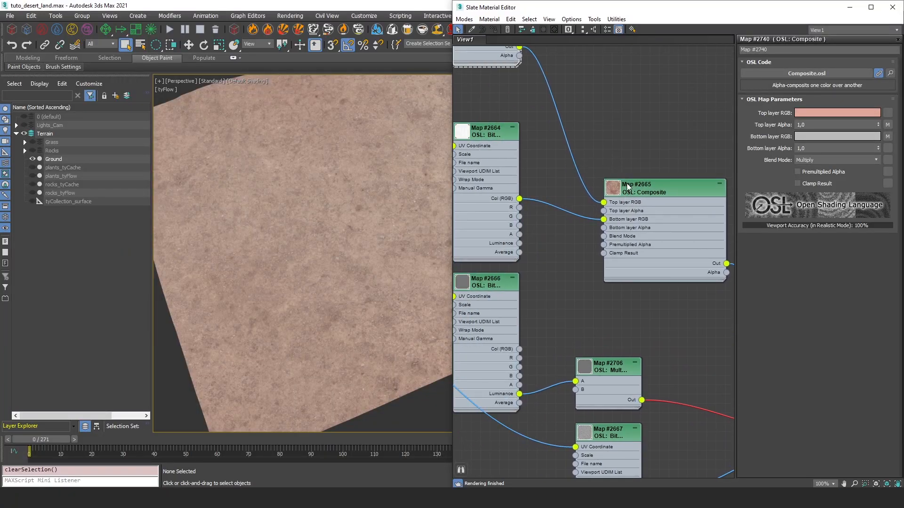
{"action": "middle_click_drag", "start_coordinate": [643, 180], "coordinate": [688, 292]}
{"action": "left_click", "coordinate": [531, 244]}
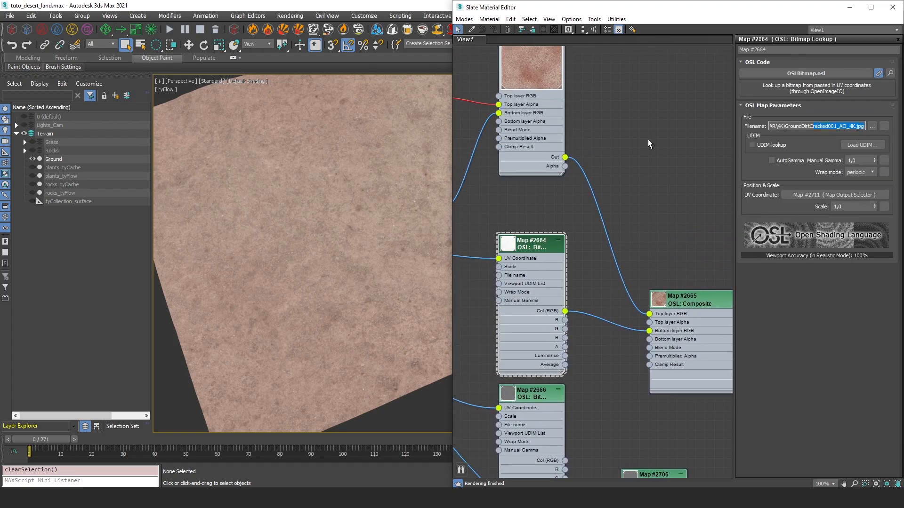
{"action": "middle_click_drag", "start_coordinate": [524, 97], "coordinate": [606, 207]}
{"action": "left_click", "coordinate": [605, 135]}
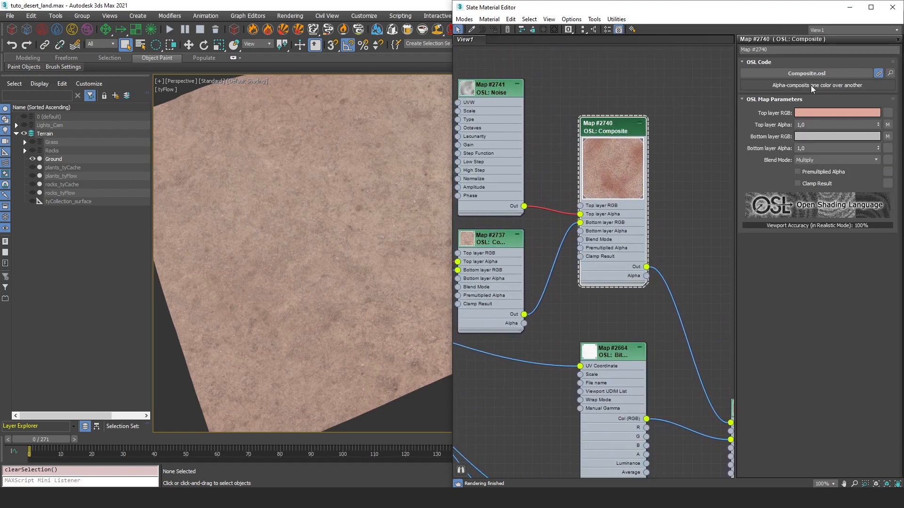
{"action": "middle_click_drag", "start_coordinate": [619, 186], "coordinate": [612, 166]}
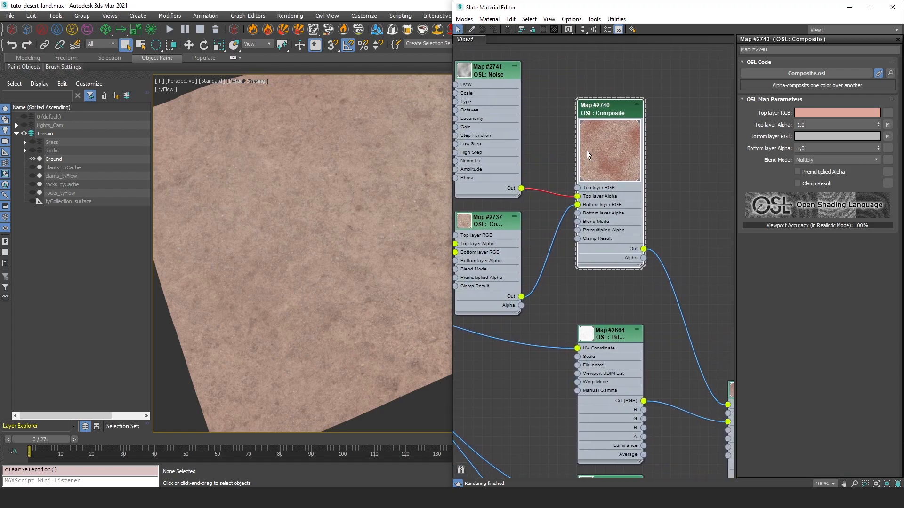
{"action": "middle_click_drag", "start_coordinate": [537, 152], "coordinate": [567, 161]}
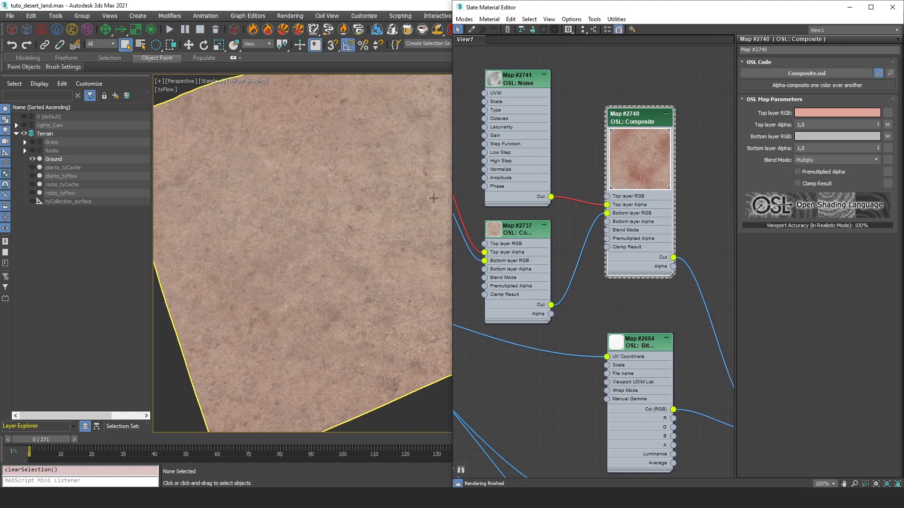
Switch to the web browser and look through the desert reference photos on Pinterest.
{"action": "key", "text": "alt+Tab"}
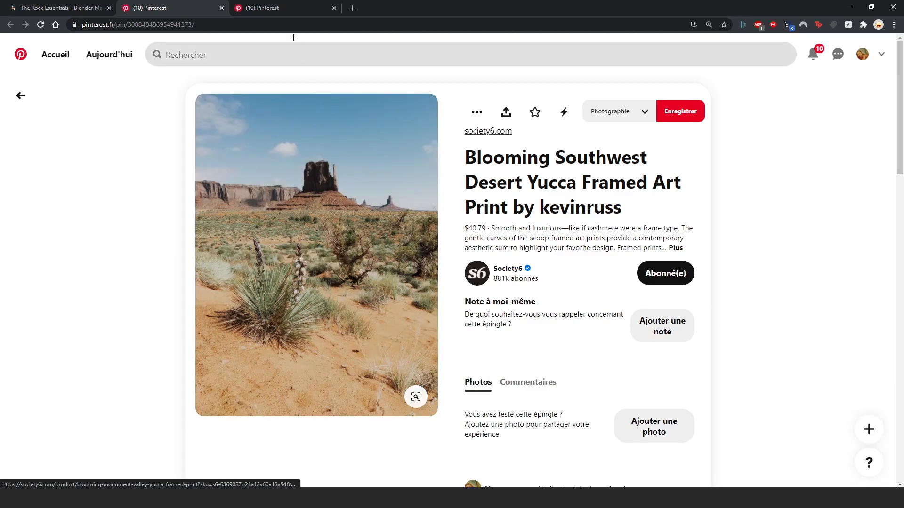
{"action": "key", "text": "ctrl+Tab"}
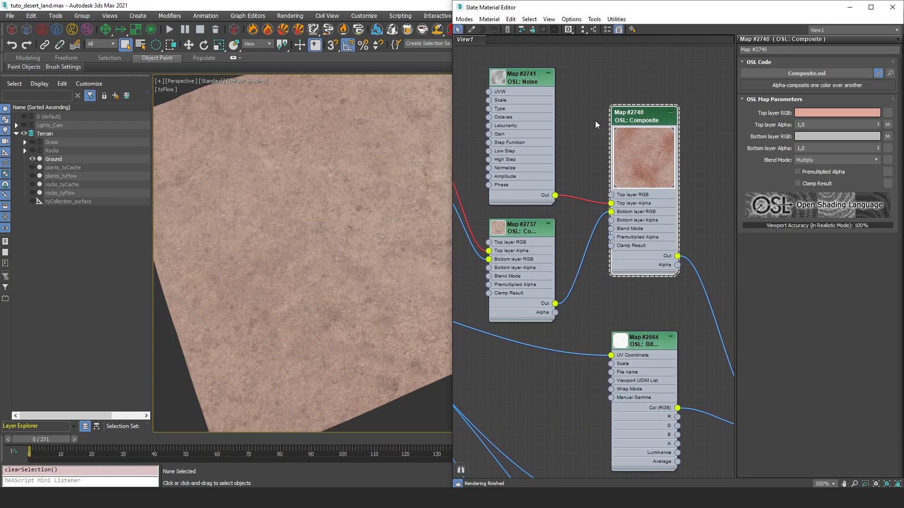
Move the Noise node Map #2741 up, and lower the bitmap node Map #2660 and enlarge its preview.
{"action": "left_click_drag", "start_coordinate": [527, 114], "coordinate": [520, 73]}
{"action": "middle_click_drag", "start_coordinate": [521, 72], "coordinate": [538, 131]}
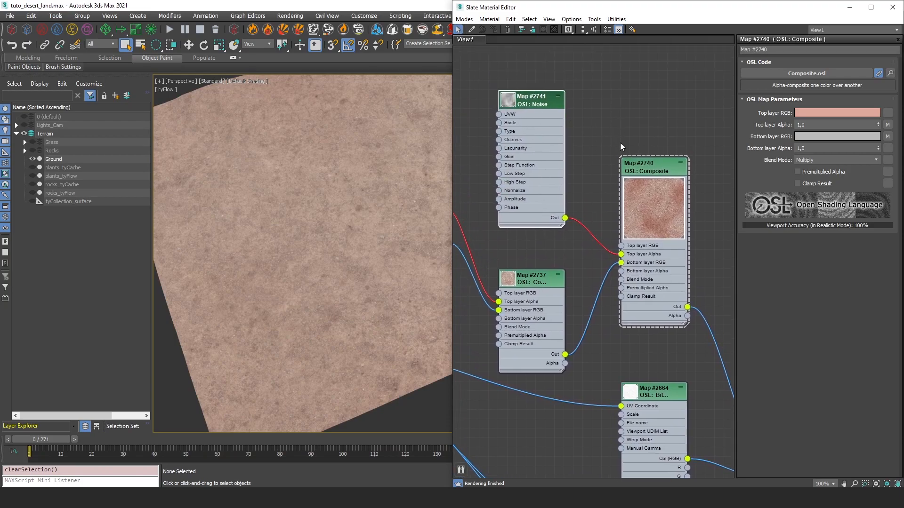
{"action": "middle_click_drag", "start_coordinate": [632, 164], "coordinate": [549, 141]}
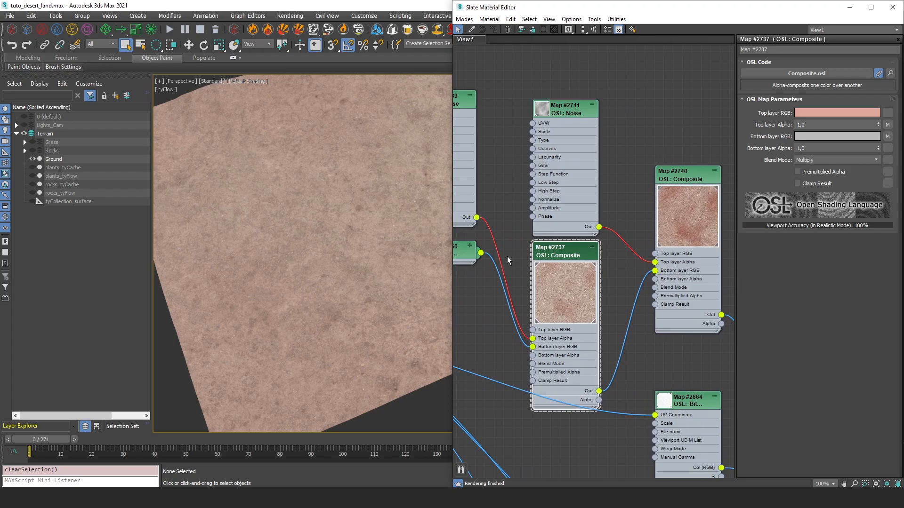
{"action": "middle_click_drag", "start_coordinate": [507, 256], "coordinate": [570, 239]}
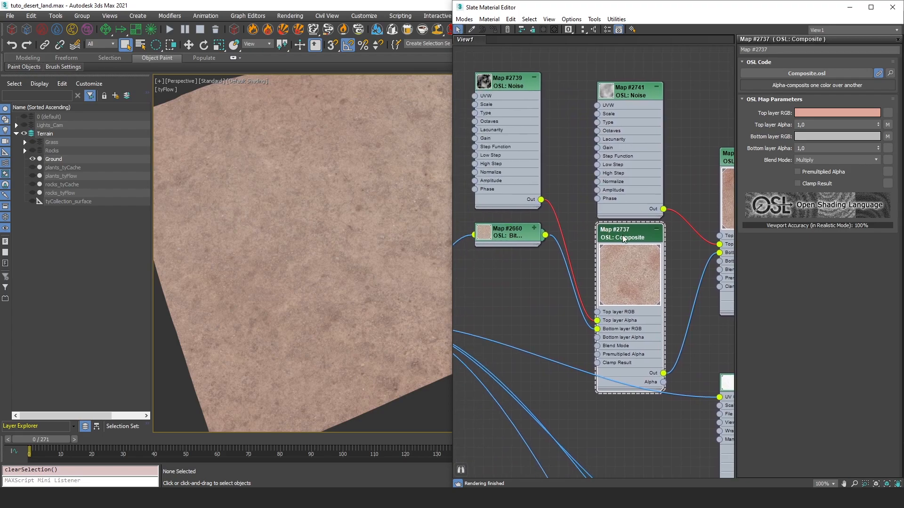
{"action": "middle_click_drag", "start_coordinate": [511, 238], "coordinate": [493, 228]}
{"action": "left_click_drag", "start_coordinate": [493, 228], "coordinate": [496, 247]}
{"action": "double_click", "coordinate": [496, 247]}
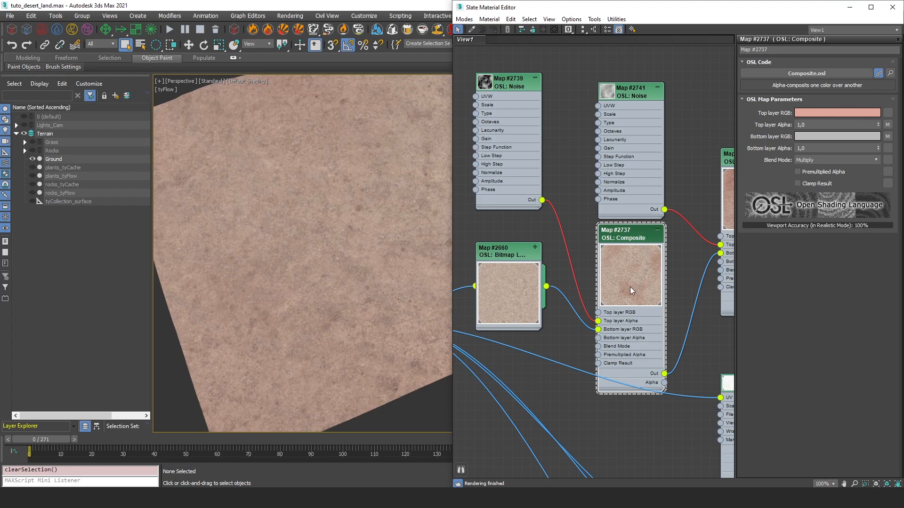
Reposition the Composite nodes Map #2737 and Map #2740, and open the parameters of the Noise Map #2741.
{"action": "left_click_drag", "start_coordinate": [629, 241], "coordinate": [629, 251]}
{"action": "middle_click_drag", "start_coordinate": [665, 288], "coordinate": [556, 280]}
{"action": "left_click_drag", "start_coordinate": [657, 150], "coordinate": [676, 151]}
{"action": "left_click", "coordinate": [508, 87]}
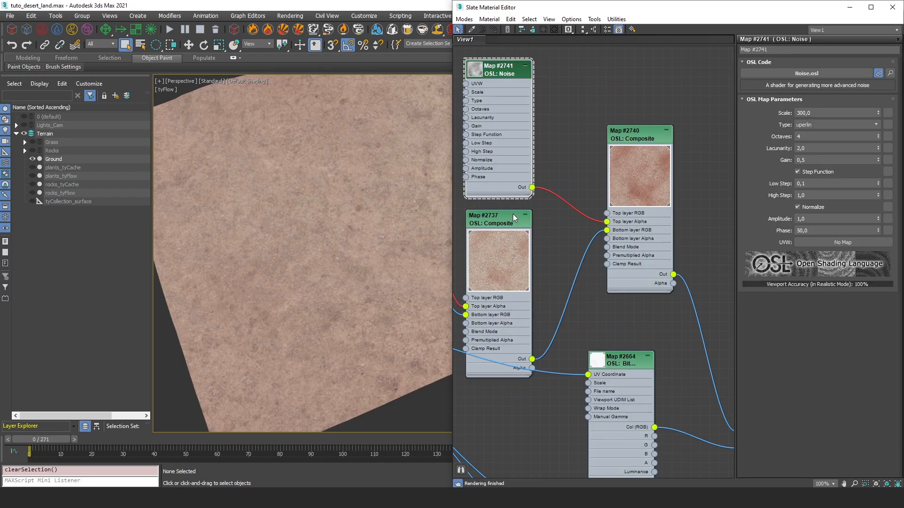
Select the Ground terrain, then open the Bitmap Random Tiling node Map #2696 and enlarge its preview.
{"action": "middle_click_drag", "start_coordinate": [645, 177], "coordinate": [639, 196]}
{"action": "left_click", "coordinate": [397, 218]}
{"action": "middle_click_drag", "start_coordinate": [398, 218], "coordinate": [363, 240], "text": "alt"}
{"action": "middle_click_drag", "start_coordinate": [590, 195], "coordinate": [646, 247]}
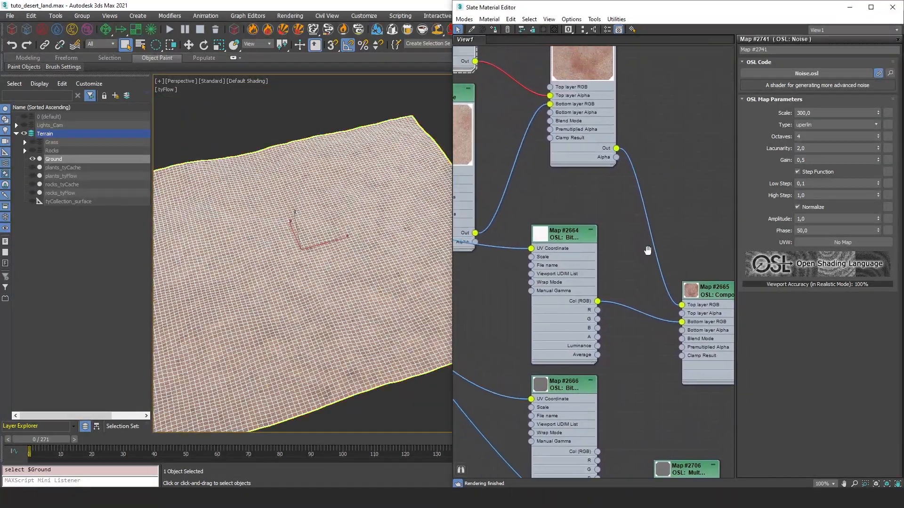
{"action": "left_click", "coordinate": [556, 176]}
{"action": "middle_click_drag", "start_coordinate": [555, 176], "coordinate": [653, 229]}
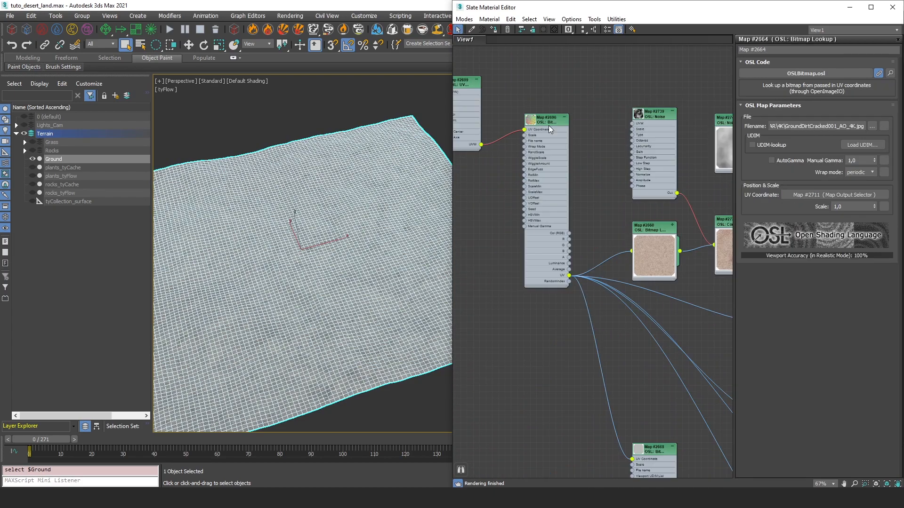
{"action": "double_click", "coordinate": [549, 125]}
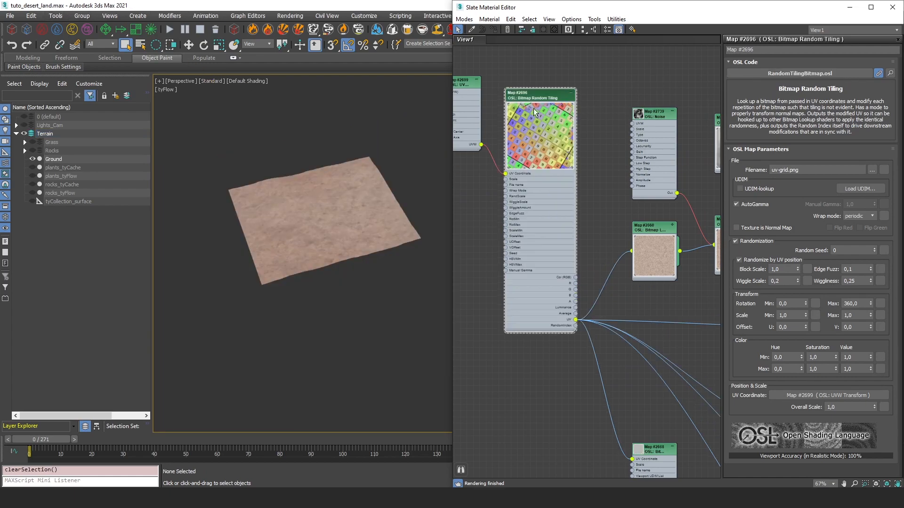
Clone the Ground terrain into a straight row of 11 adjoining copies with the Move tool.
{"action": "left_click", "coordinate": [313, 199]}
{"action": "key", "text": "w"}
{"action": "left_click", "coordinate": [429, 117]}
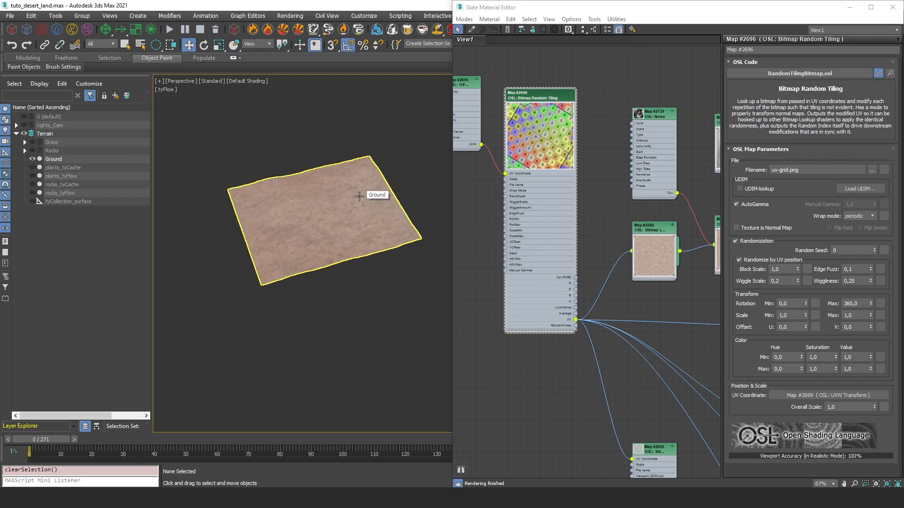
{"action": "middle_click_drag", "start_coordinate": [369, 185], "coordinate": [353, 228], "text": "alt"}
{"action": "scroll", "coordinate": [349, 196], "scroll_direction": "down", "scroll_amount": 3}
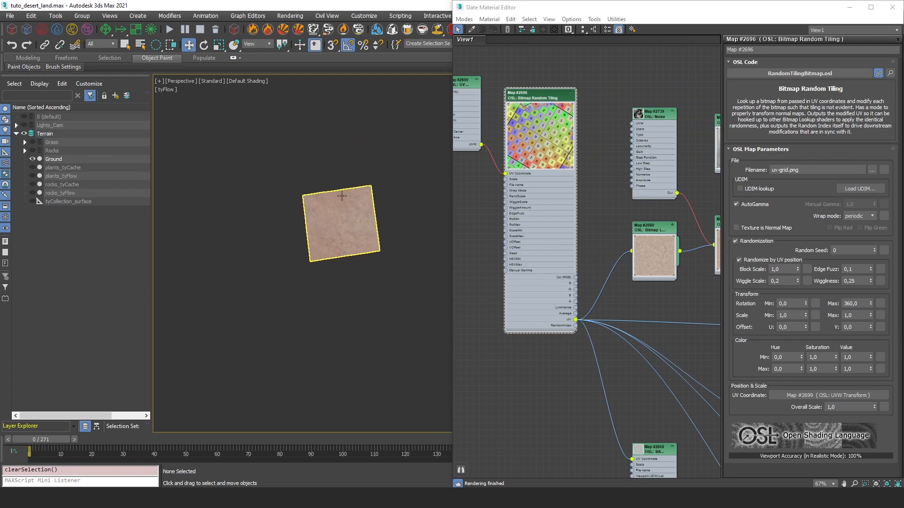
{"action": "middle_click_drag", "start_coordinate": [370, 190], "coordinate": [286, 245], "text": "alt"}
{"action": "scroll", "coordinate": [575, 134], "scroll_direction": "up", "scroll_amount": 2}
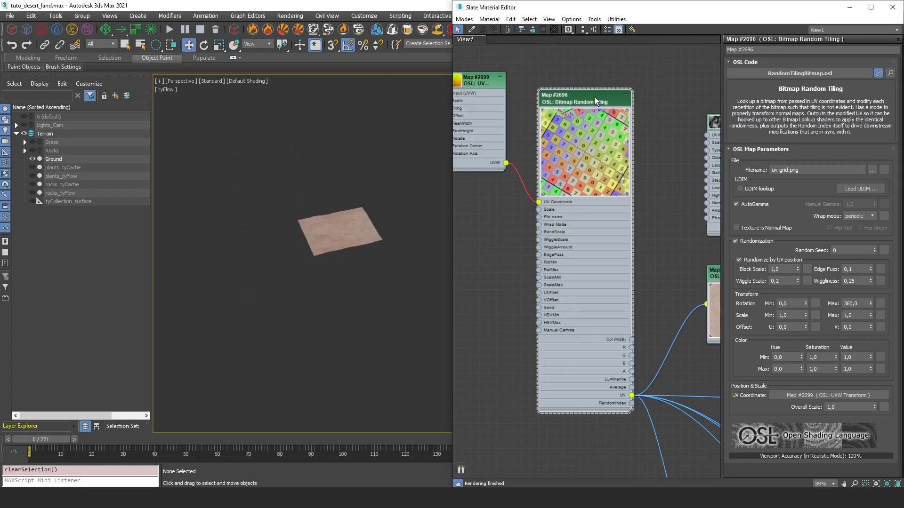
{"action": "middle_click_drag", "start_coordinate": [365, 172], "coordinate": [405, 169], "text": "alt"}
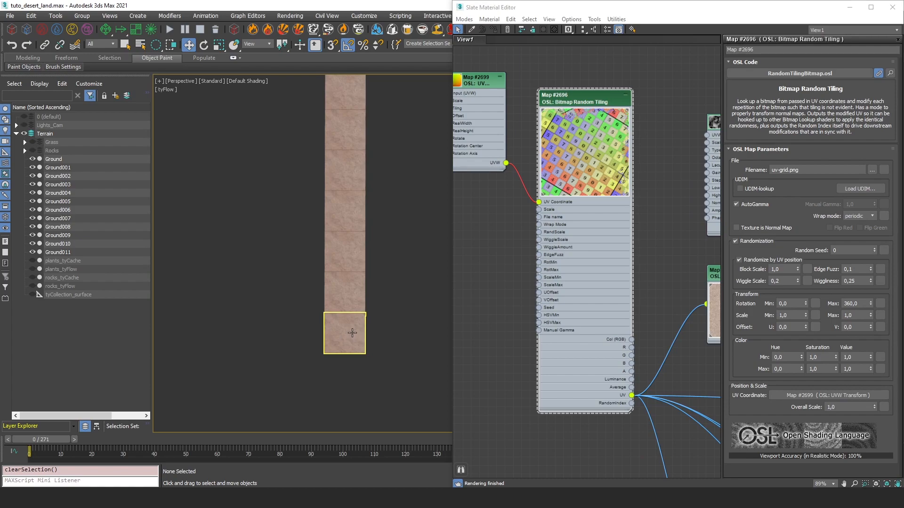
Rotate the copies Ground006 and Ground007 in the middle of the row by different angles.
{"action": "middle_click_drag", "start_coordinate": [392, 255], "coordinate": [349, 227]}
{"action": "scroll", "coordinate": [414, 289], "scroll_direction": "up", "scroll_amount": 3}
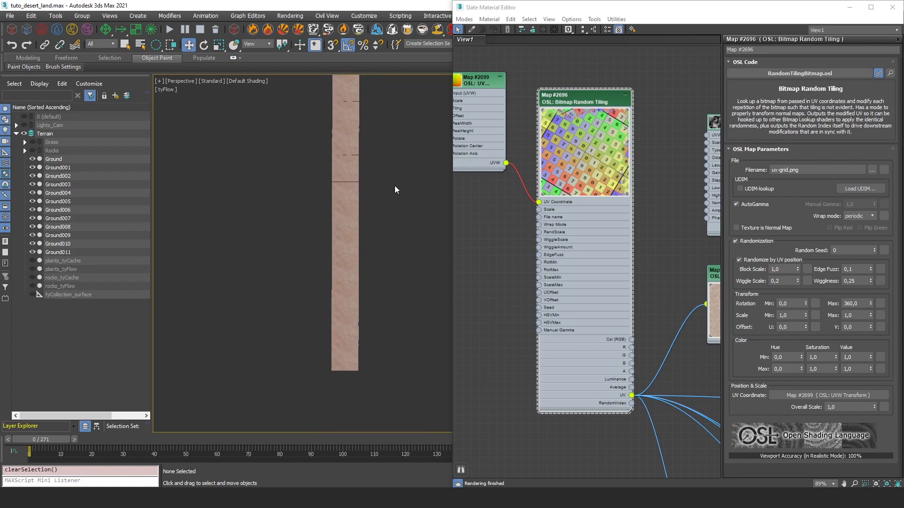
{"action": "key", "text": "e"}
{"action": "left_click", "coordinate": [378, 221]}
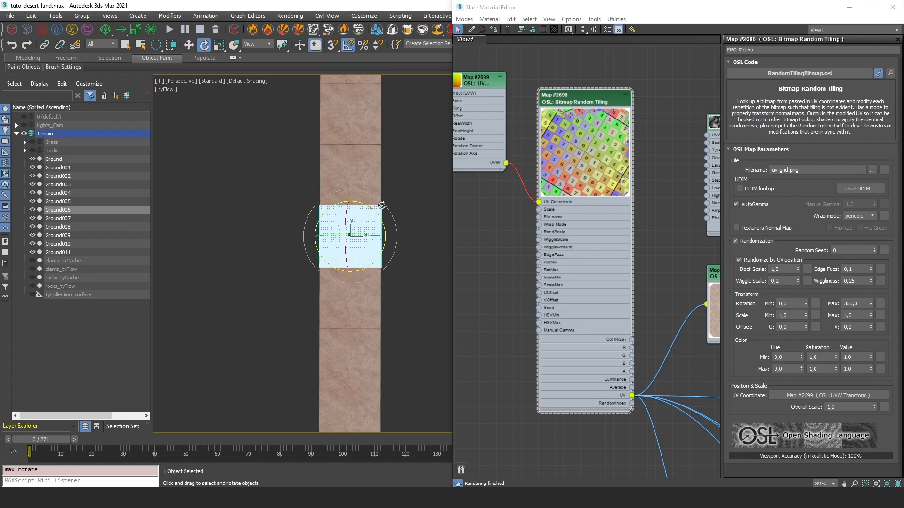
{"action": "left_click_drag", "start_coordinate": [378, 209], "coordinate": [386, 254]}
{"action": "left_click", "coordinate": [429, 210]}
{"action": "left_click", "coordinate": [358, 178]}
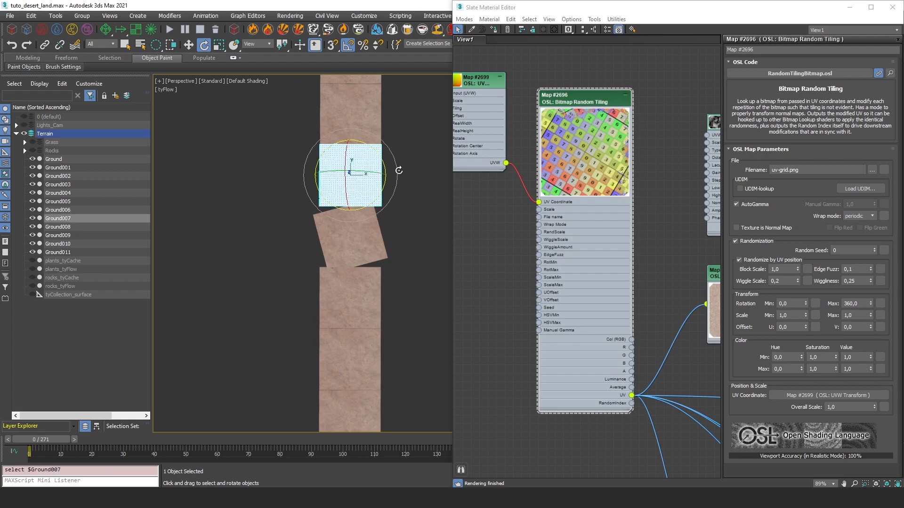
{"action": "left_click_drag", "start_coordinate": [382, 163], "coordinate": [385, 117]}
Rotate the next two terrain copies beyond Ground007 and compare their texture with the Bitmap Random Tiling preview.
{"action": "left_click", "coordinate": [380, 118]}
{"action": "middle_click_drag", "start_coordinate": [416, 99], "coordinate": [412, 171]}
{"action": "left_click", "coordinate": [372, 118]}
{"action": "left_click_drag", "start_coordinate": [382, 115], "coordinate": [335, 63]}
{"action": "left_click", "coordinate": [399, 110]}
{"action": "scroll", "coordinate": [399, 110], "scroll_direction": "up", "scroll_amount": 2}
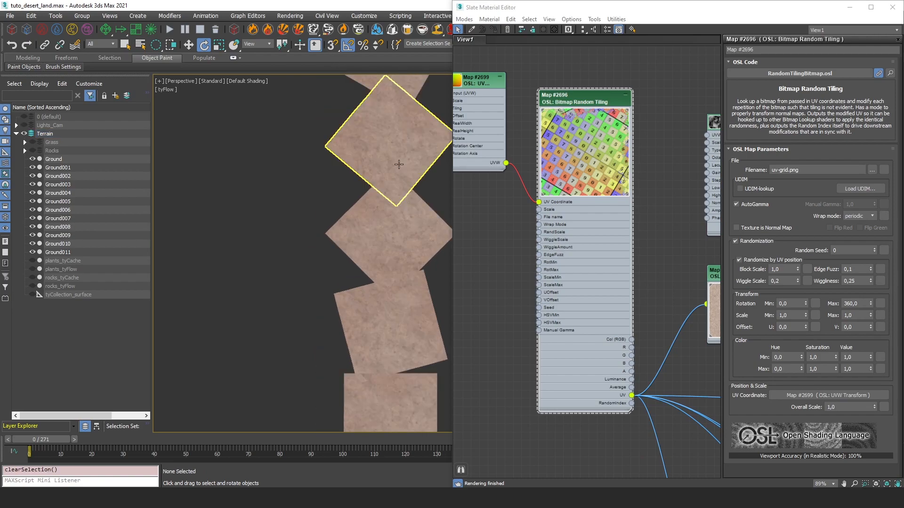
{"action": "middle_click_drag", "start_coordinate": [414, 217], "coordinate": [365, 226]}
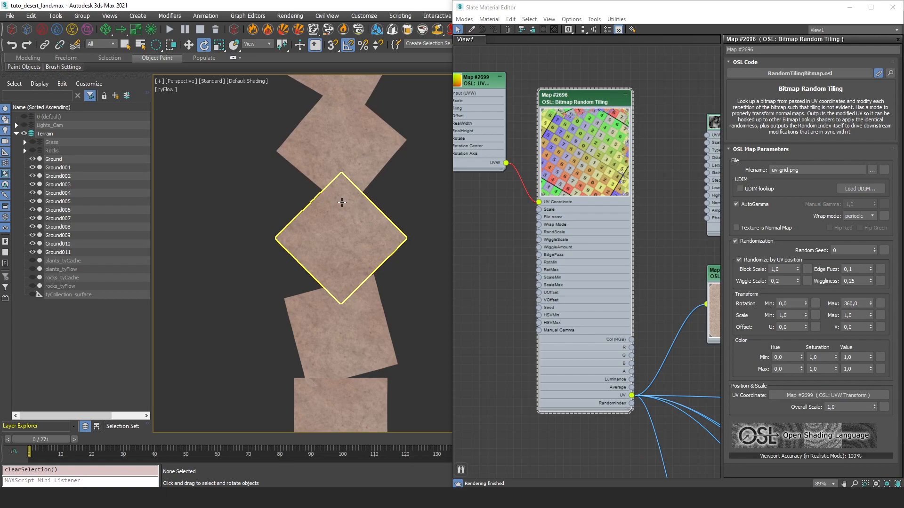
{"action": "scroll", "coordinate": [486, 201], "scroll_direction": "up", "scroll_amount": 3}
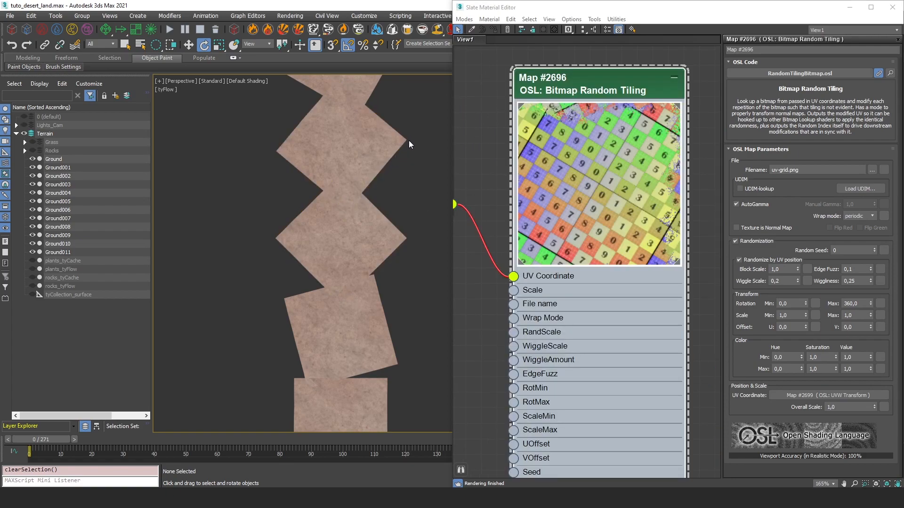
Delete all the terrain copies, Ground001 to Ground011, keeping only the original Ground.
{"action": "middle_click_drag", "start_coordinate": [388, 168], "coordinate": [345, 223], "text": "alt"}
{"action": "key", "text": "q"}
{"action": "left_click_drag", "start_coordinate": [346, 223], "coordinate": [391, 301]}
{"action": "middle_click_drag", "start_coordinate": [391, 297], "coordinate": [385, 133]}
{"action": "scroll", "coordinate": [380, 216], "scroll_direction": "up", "scroll_amount": 5}
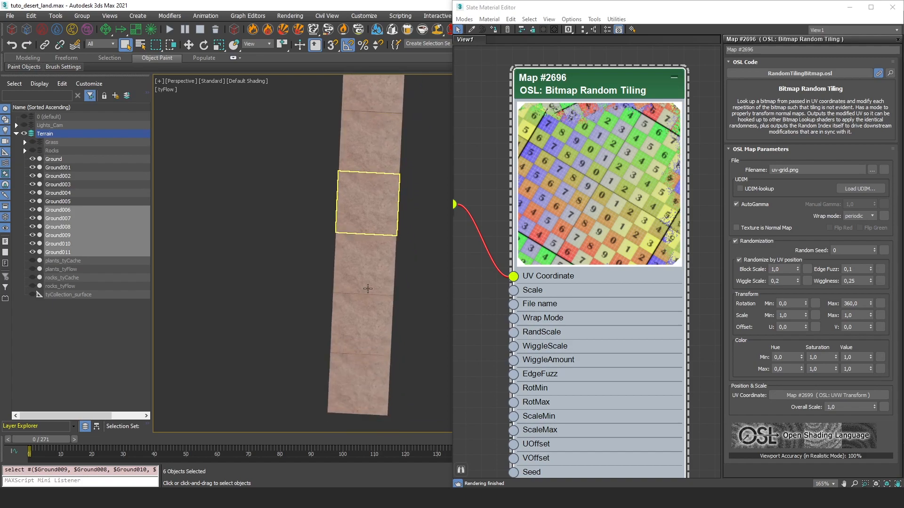
{"action": "key", "text": "Delete"}
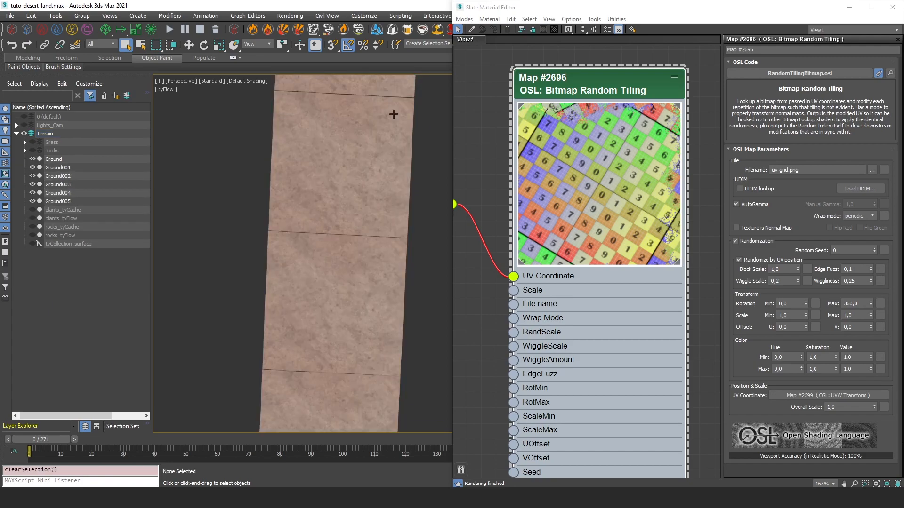
{"action": "scroll", "coordinate": [311, 179], "scroll_direction": "down", "scroll_amount": 4}
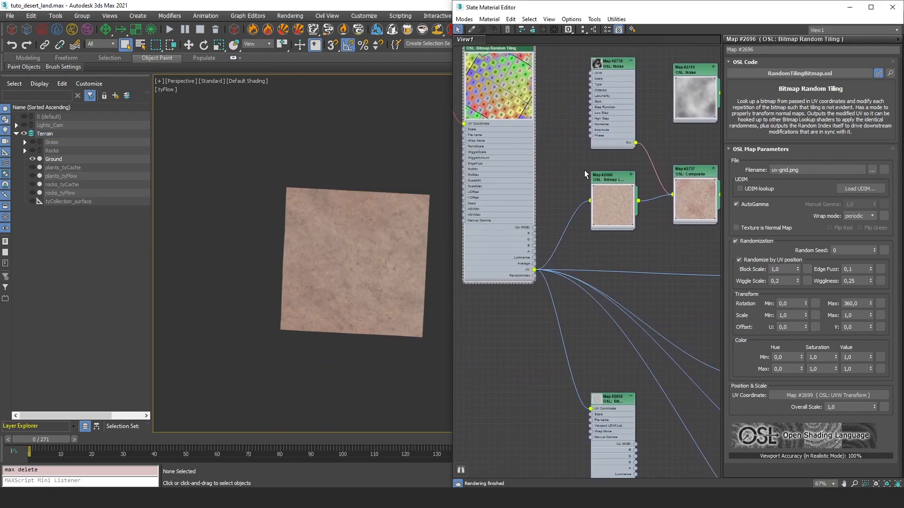
Delete the Bitmap Random Tiling node Map #2696 from the material graph and deselect the Ground terrain.
{"action": "middle_click_drag", "start_coordinate": [584, 170], "coordinate": [580, 233]}
{"action": "left_click_drag", "start_coordinate": [572, 86], "coordinate": [422, 204]}
{"action": "middle_click_drag", "start_coordinate": [564, 246], "coordinate": [535, 151]}
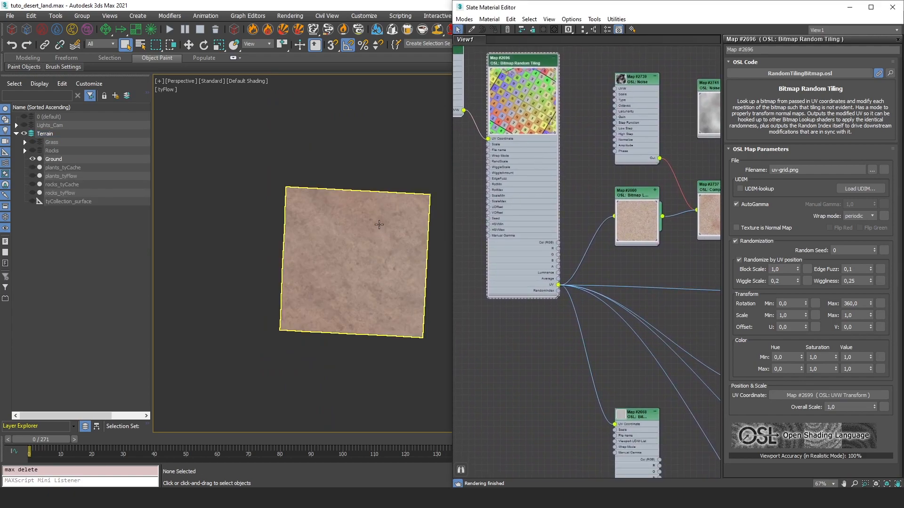
{"action": "left_click", "coordinate": [380, 225]}
{"action": "scroll", "coordinate": [558, 167], "scroll_direction": "down", "scroll_amount": 1}
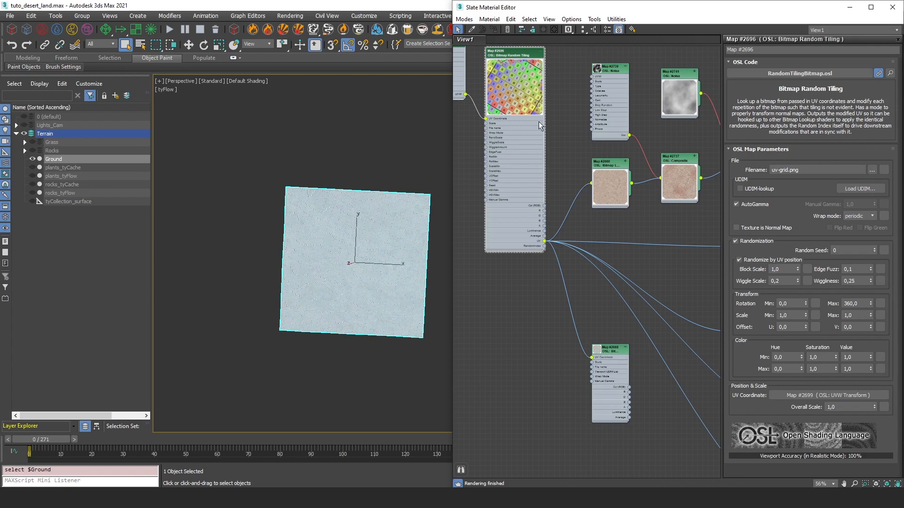
{"action": "key", "text": "Delete"}
{"action": "left_click", "coordinate": [388, 137]}
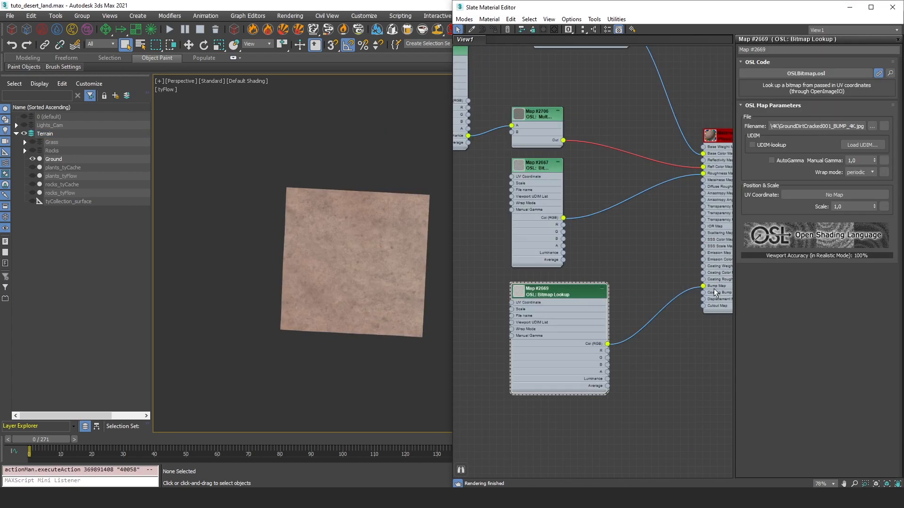
Open the roughness bitmap Map #2667 and highlight the GLOSS part of its file name.
{"action": "middle_click_drag", "start_coordinate": [612, 168], "coordinate": [576, 189]}
{"action": "left_click", "coordinate": [503, 191]}
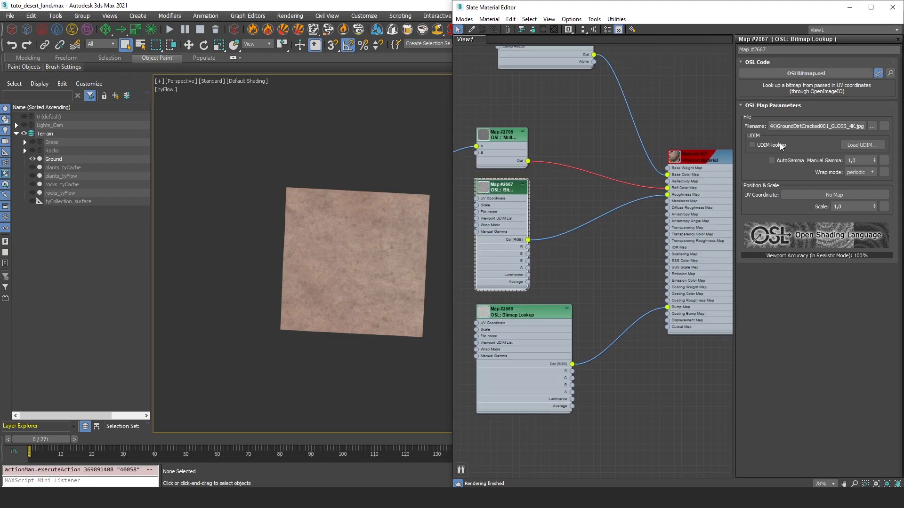
{"action": "left_click_drag", "start_coordinate": [828, 126], "coordinate": [883, 126]}
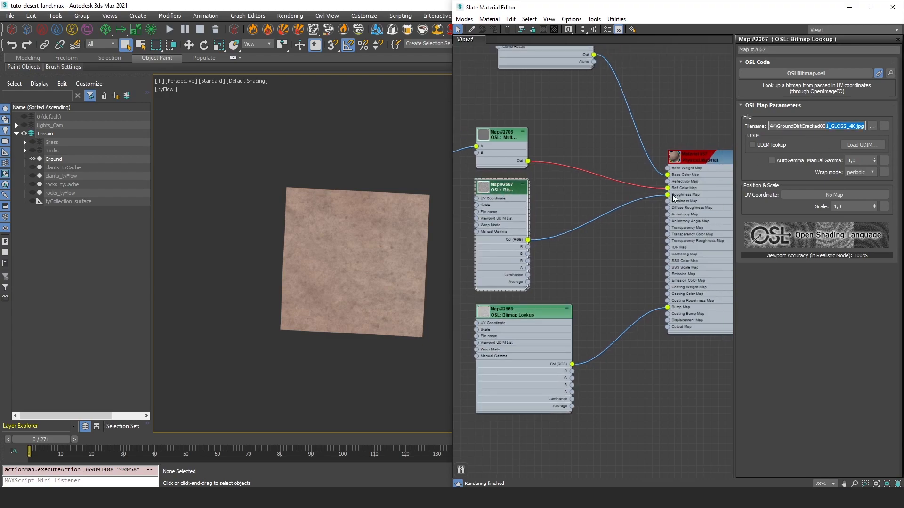
Open the Multiply node Map #2706 with its preview enlarged and set its B value to 2.
{"action": "middle_click_drag", "start_coordinate": [664, 161], "coordinate": [733, 179]}
{"action": "left_click", "coordinate": [493, 91]}
{"action": "middle_click_drag", "start_coordinate": [681, 148], "coordinate": [508, 116]}
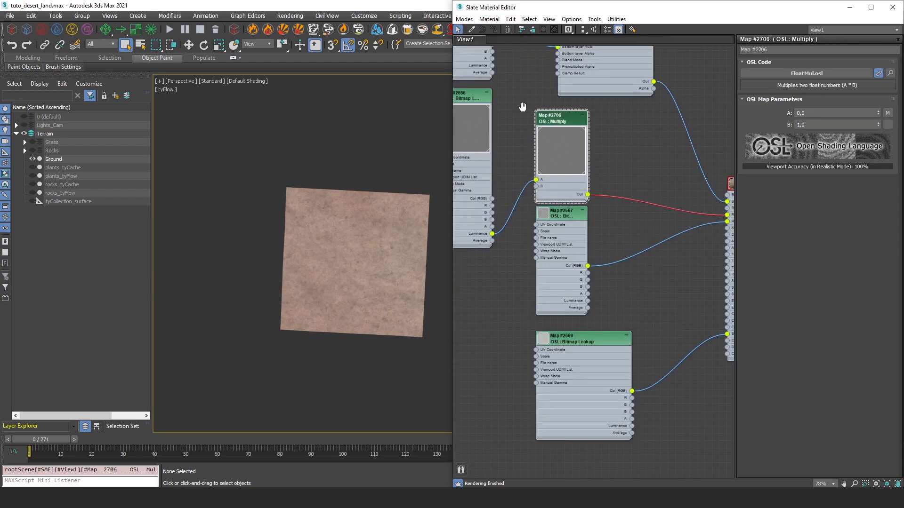
{"action": "middle_click_drag", "start_coordinate": [521, 107], "coordinate": [539, 110]}
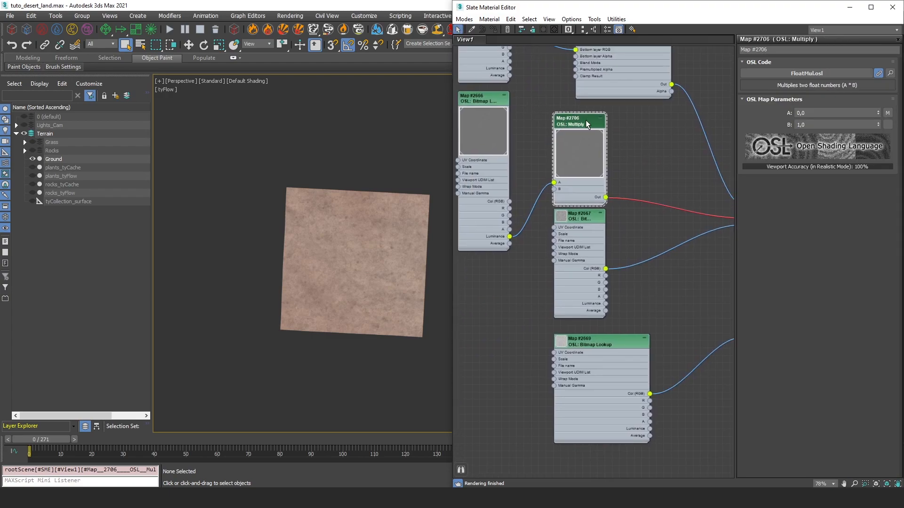
{"action": "left_click_drag", "start_coordinate": [807, 123], "coordinate": [759, 106]}
{"action": "type", "text": "2"}
{"action": "key", "text": "Return"}
{"action": "middle_click_drag", "start_coordinate": [612, 151], "coordinate": [614, 159]}
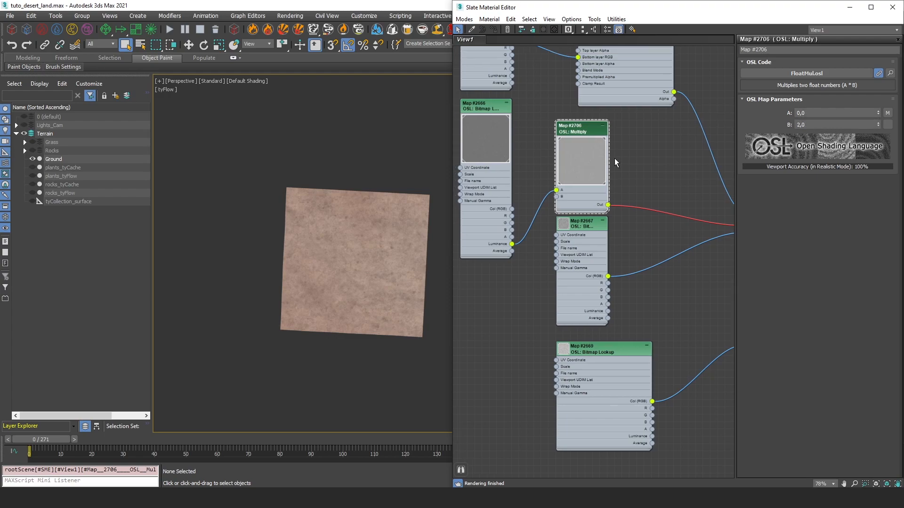
Shift the Multiply node Map #2706 slightly sideways and try a B value of 3.
{"action": "left_click_drag", "start_coordinate": [557, 142], "coordinate": [579, 134]}
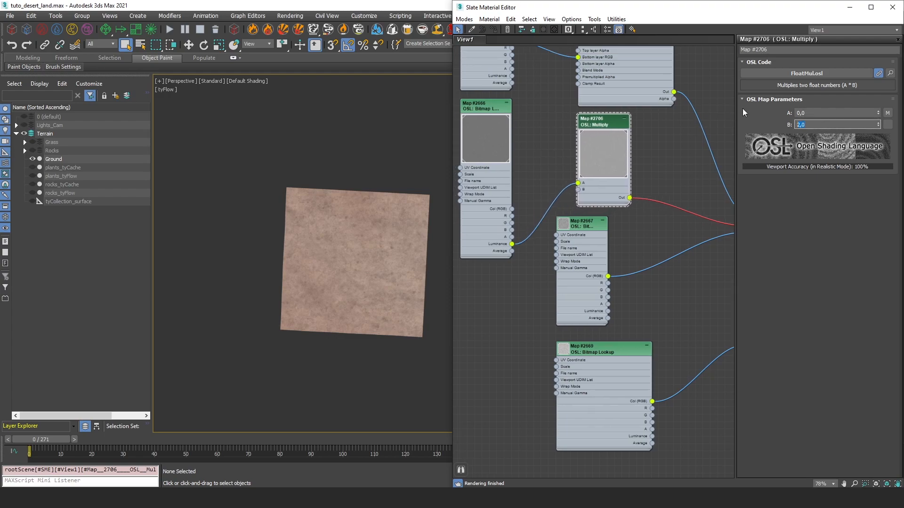
{"action": "type", "text": "3"}
{"action": "key", "text": "Return"}
{"action": "middle_click_drag", "start_coordinate": [636, 157], "coordinate": [632, 154]}
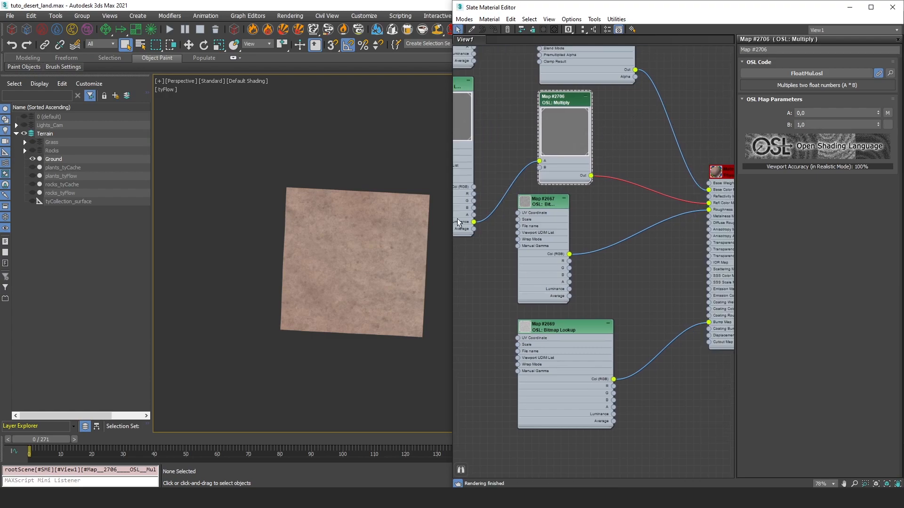
Connect the Luminance output of Map #2666 directly to the material's Refl Color Map and delete the Multiply node Map #2706.
{"action": "left_click_drag", "start_coordinate": [473, 222], "coordinate": [708, 203]}
{"action": "key", "text": "Delete"}
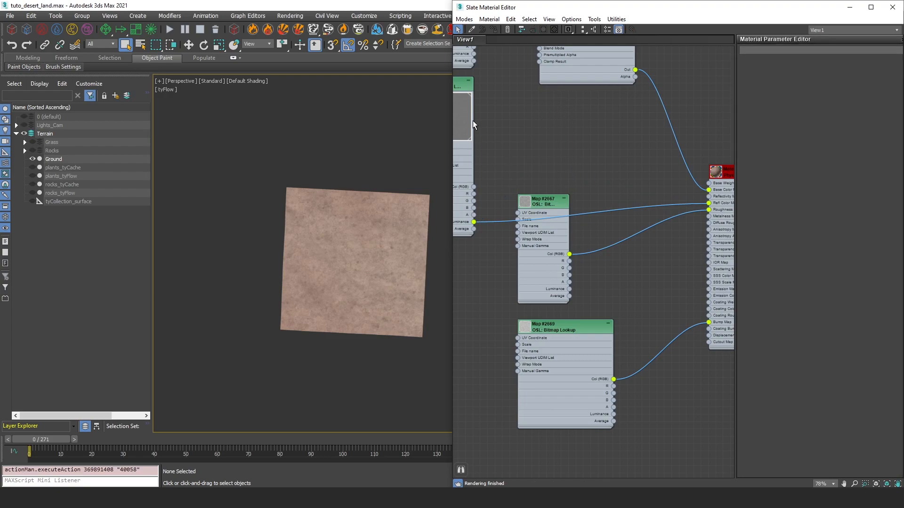
{"action": "middle_click_drag", "start_coordinate": [627, 108], "coordinate": [543, 168]}
{"action": "double_click", "coordinate": [543, 98]}
{"action": "middle_click_drag", "start_coordinate": [544, 98], "coordinate": [597, 177]}
Open the parameters of the BUMP bitmap Map #2669 that feeds the material's Bump Map.
{"action": "double_click", "coordinate": [542, 404]}
{"action": "middle_click_drag", "start_coordinate": [542, 405], "coordinate": [517, 248]}
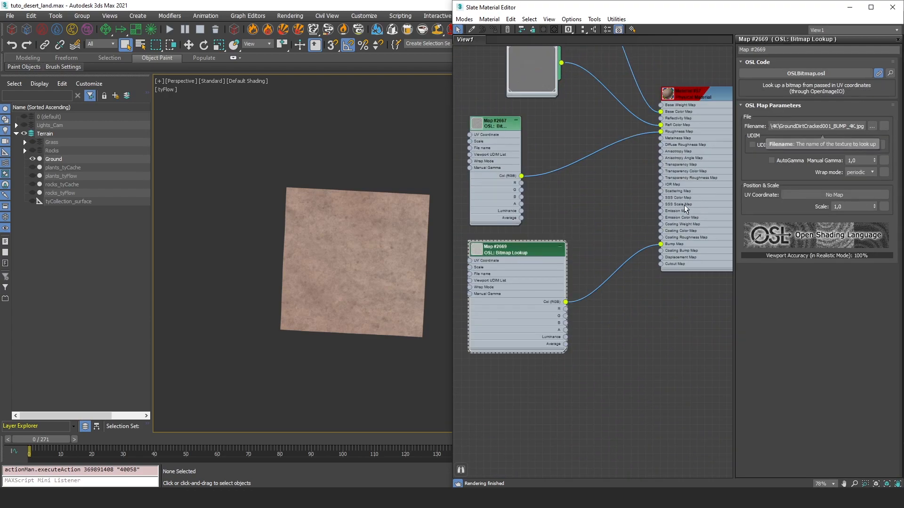
{"action": "middle_click_drag", "start_coordinate": [601, 150], "coordinate": [650, 168]}
{"action": "right_click", "coordinate": [632, 207]}
{"action": "mouse_move", "coordinate": [744, 222]}
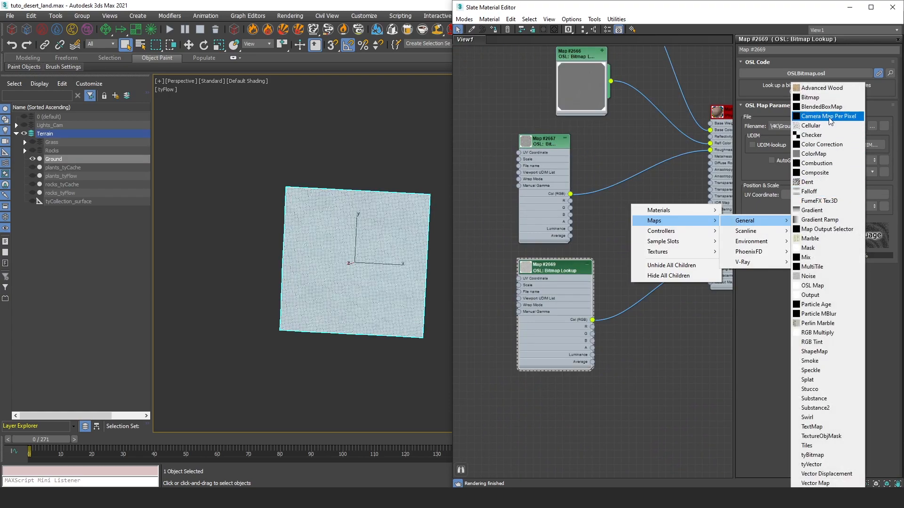
{"action": "left_click", "coordinate": [809, 98]}
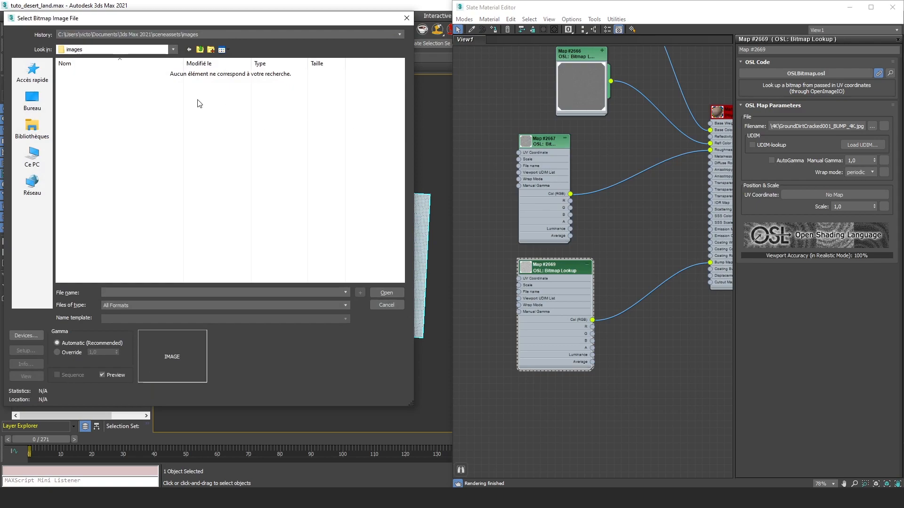
{"action": "left_click", "coordinate": [406, 18]}
{"action": "double_click", "coordinate": [546, 268]}
{"action": "double_click", "coordinate": [640, 200]}
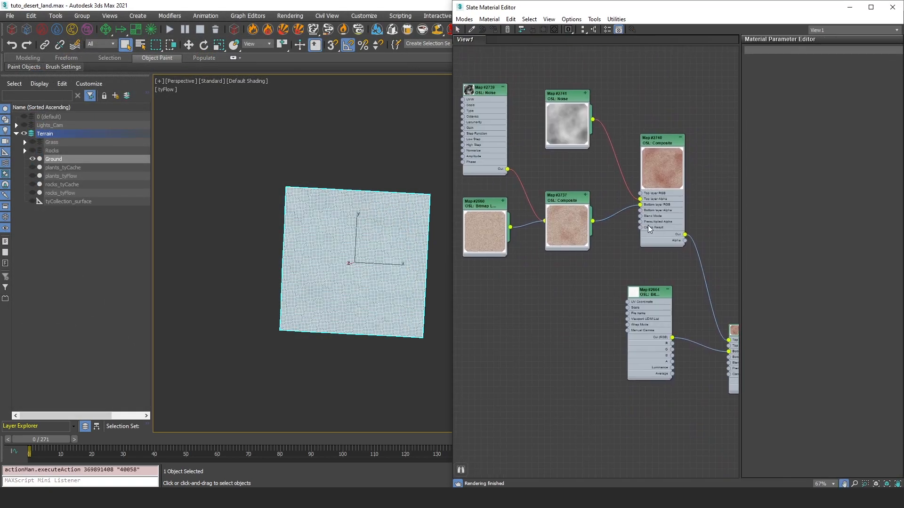
{"action": "right_click", "coordinate": [647, 80]}
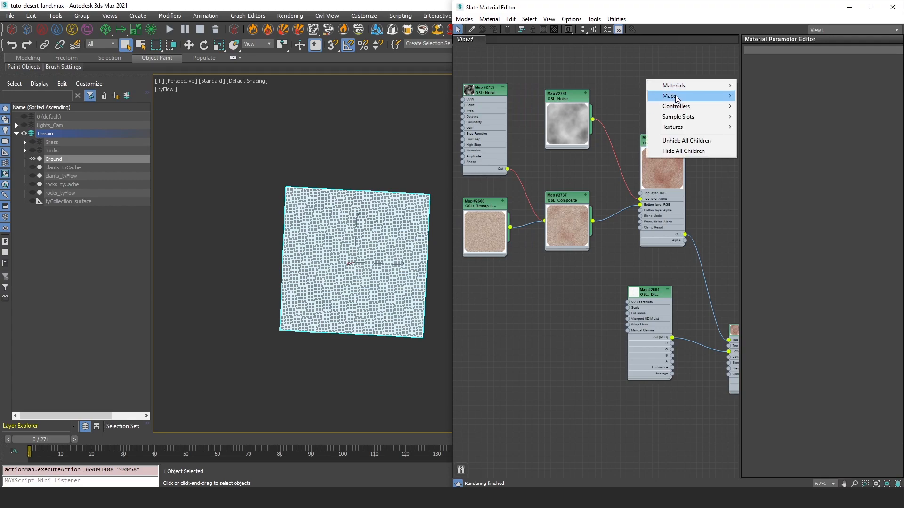
{"action": "mouse_move", "coordinate": [675, 97]}
{"action": "mouse_move", "coordinate": [752, 101]}
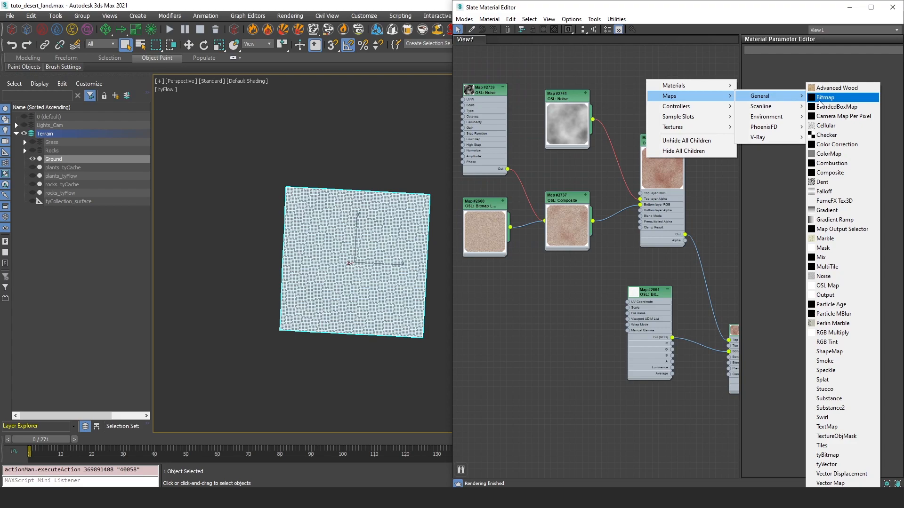
Shift the Noise node Map #2741 slightly upward and open the parameters of the OSL Composite node Map #2740.
{"action": "left_click", "coordinate": [568, 94]}
{"action": "left_click_drag", "start_coordinate": [569, 95], "coordinate": [561, 82]}
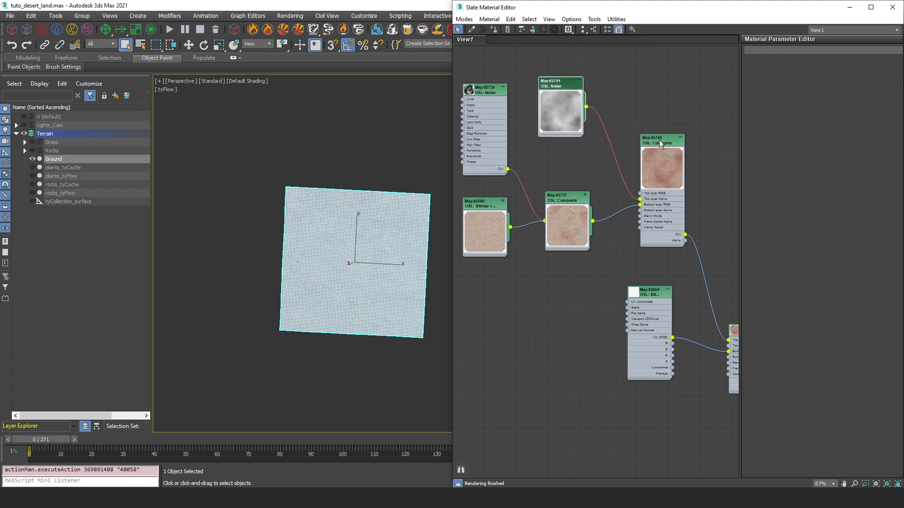
{"action": "double_click", "coordinate": [660, 143]}
Add a standard Composite map above the OSL Composite node Map #2740 and remove it again.
{"action": "right_click", "coordinate": [661, 95]}
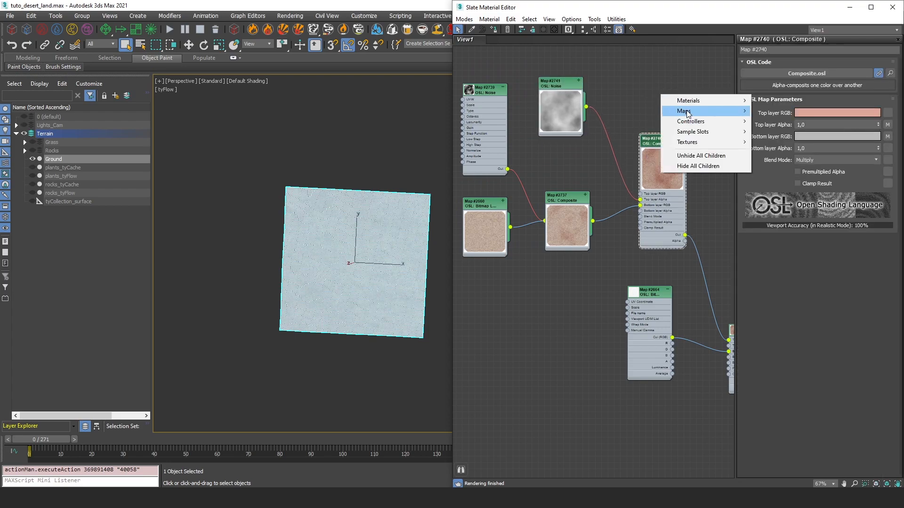
{"action": "mouse_move", "coordinate": [727, 112]}
{"action": "mouse_move", "coordinate": [773, 117]}
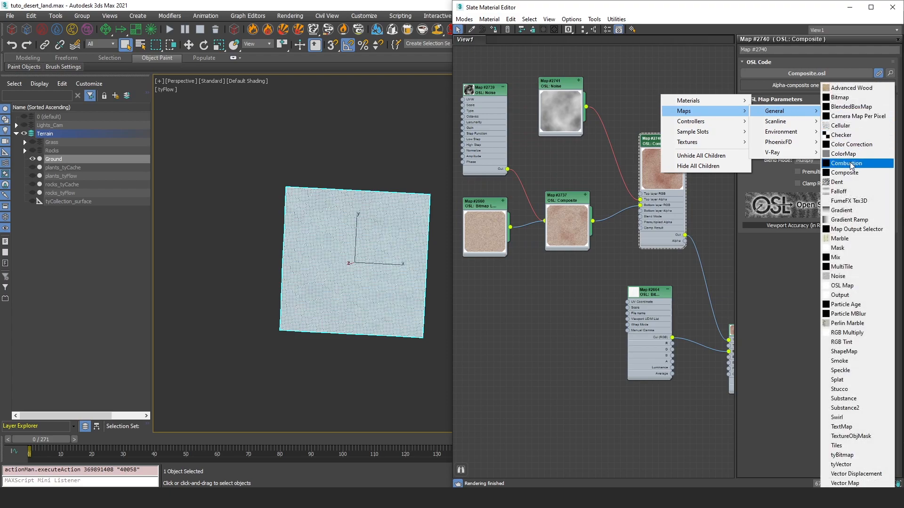
{"action": "left_click", "coordinate": [842, 173]}
{"action": "left_click_drag", "start_coordinate": [662, 97], "coordinate": [656, 86]}
{"action": "key", "text": "Delete"}
Shift the bitmap node Map #2666 slightly sideways in the ground's material graph.
{"action": "middle_click_drag", "start_coordinate": [602, 240], "coordinate": [495, 117]}
{"action": "middle_click_drag", "start_coordinate": [587, 194], "coordinate": [490, 104]}
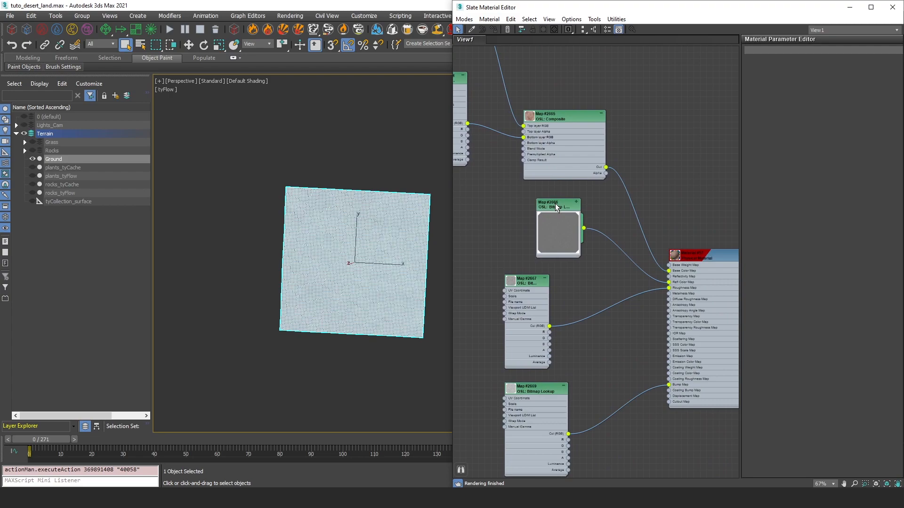
{"action": "left_click_drag", "start_coordinate": [557, 208], "coordinate": [540, 203]}
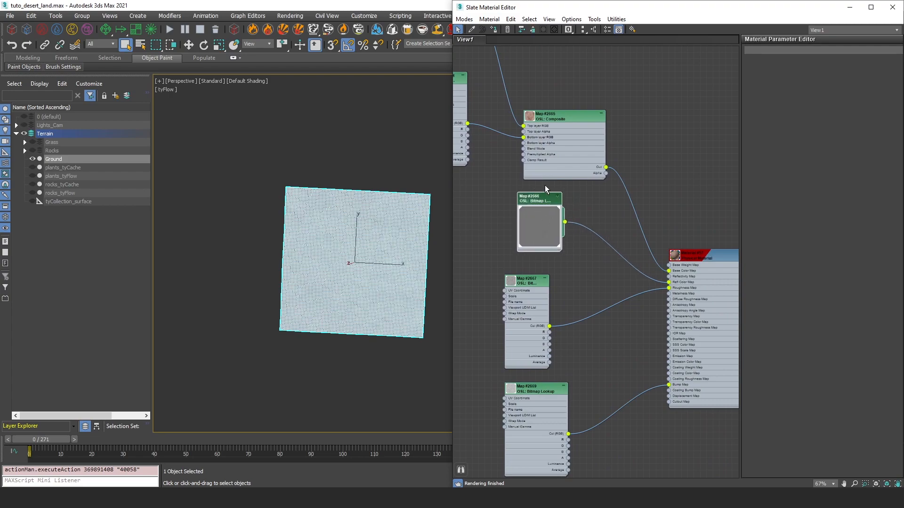
{"action": "scroll", "coordinate": [544, 185], "scroll_direction": "down", "scroll_amount": 3}
{"action": "middle_click_drag", "start_coordinate": [676, 204], "coordinate": [567, 136]}
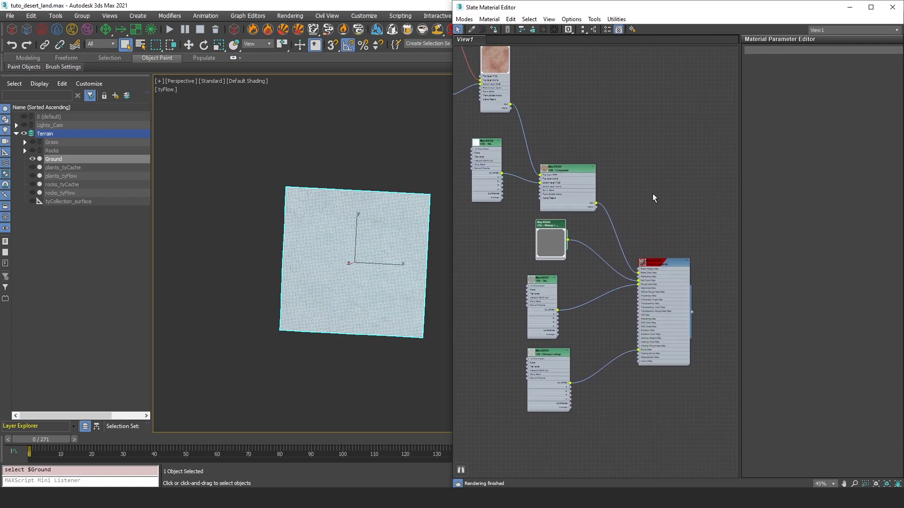
Close the Slate Material Editor and frame the deselected ground in the perspective viewport.
{"action": "key", "text": "m"}
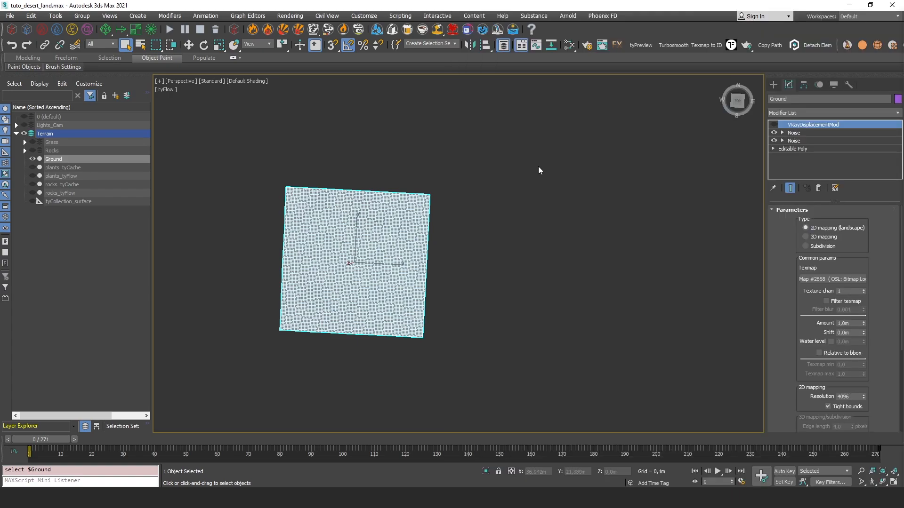
{"action": "mouse_move", "coordinate": [403, 197]}
{"action": "middle_mouse_down", "text": "alt"}
{"action": "mouse_move", "coordinate": [441, 168]}
{"action": "mouse_move", "coordinate": [403, 209]}
{"action": "mouse_move", "coordinate": [419, 193]}
{"action": "middle_mouse_up", "text": "alt"}
{"action": "left_click", "coordinate": [343, 232]}
{"action": "key", "text": "z"}
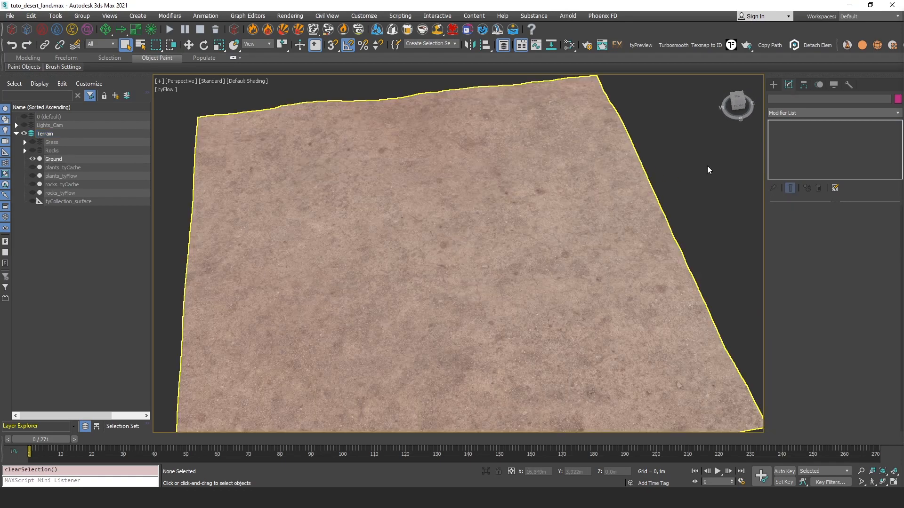
Open the rocks_tyFlow graph in the tyFlow editor and unhide the rocks_tyFlow object in the scene.
{"action": "left_click", "coordinate": [731, 45]}
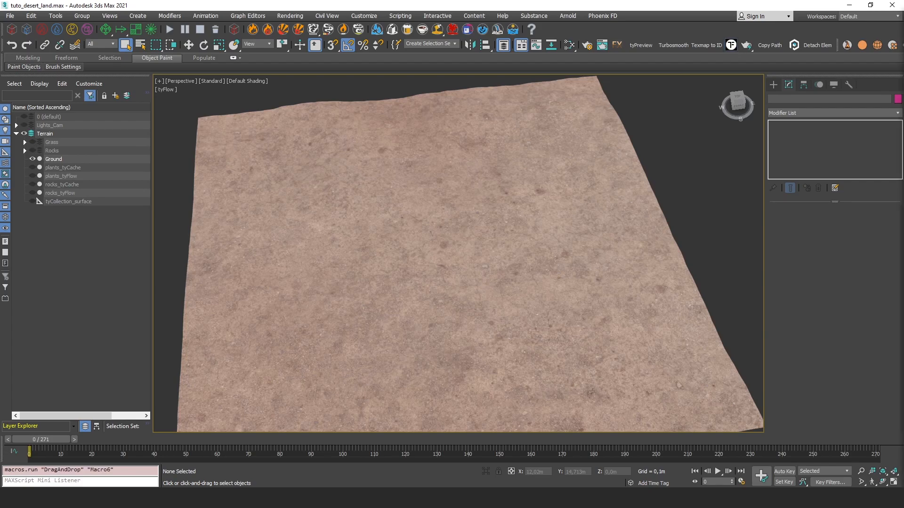
{"action": "left_click", "coordinate": [518, 21]}
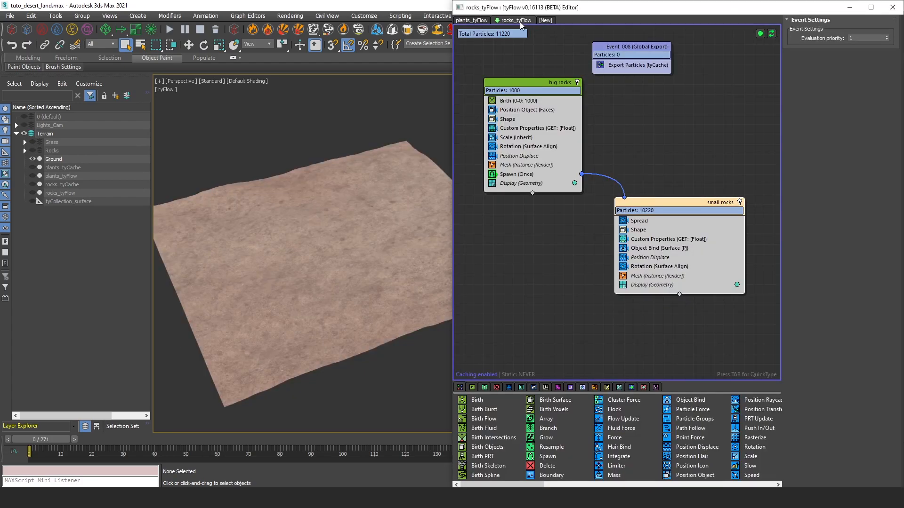
{"action": "left_click", "coordinate": [32, 193]}
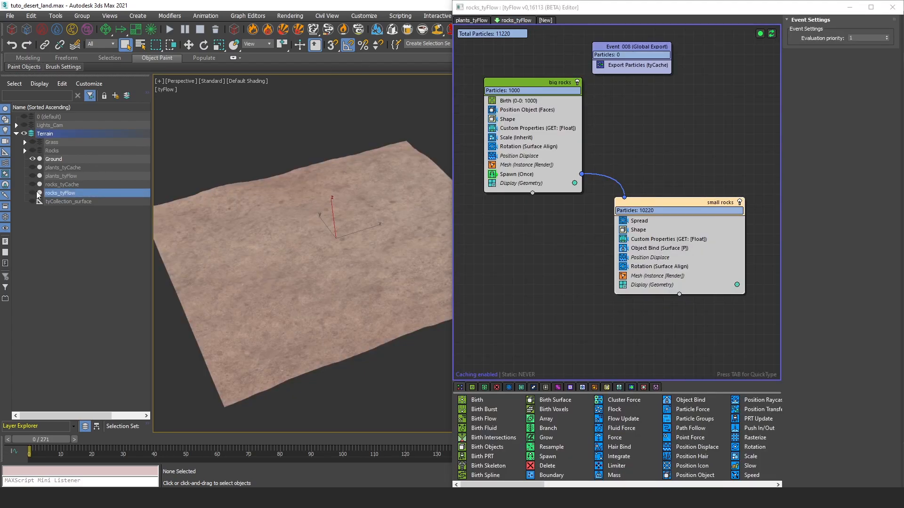
Disable the Spawn operator in the big rocks event and open the event's Birth settings.
{"action": "left_click", "coordinate": [492, 175]}
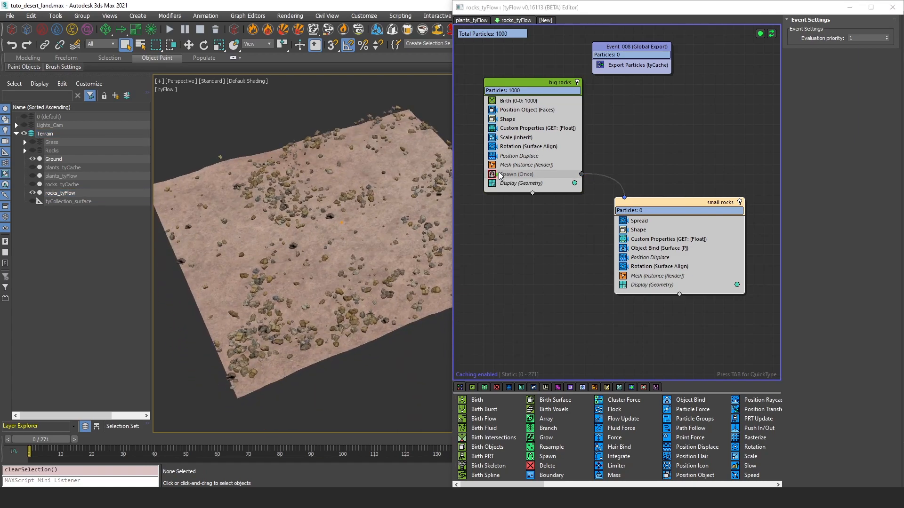
{"action": "left_click", "coordinate": [518, 101]}
{"action": "middle_click_drag", "start_coordinate": [337, 179], "coordinate": [359, 186], "text": "alt"}
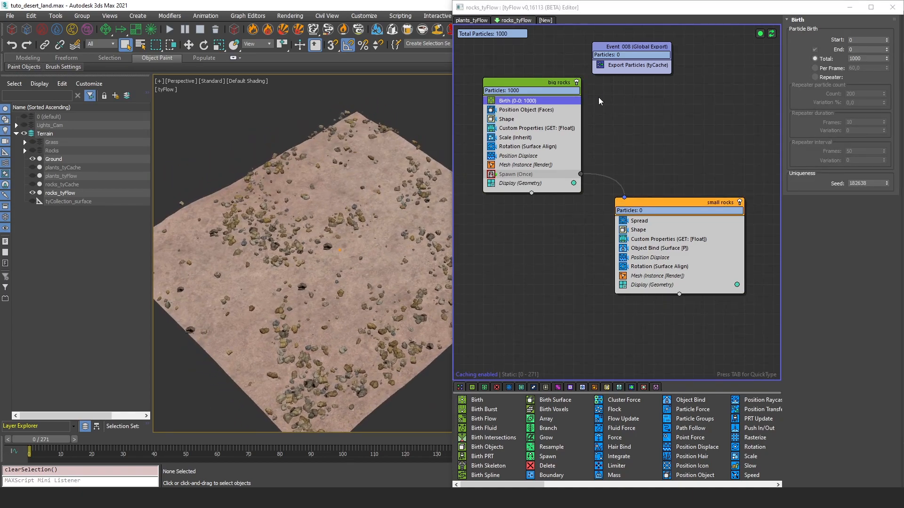
{"action": "double_click", "coordinate": [852, 40]}
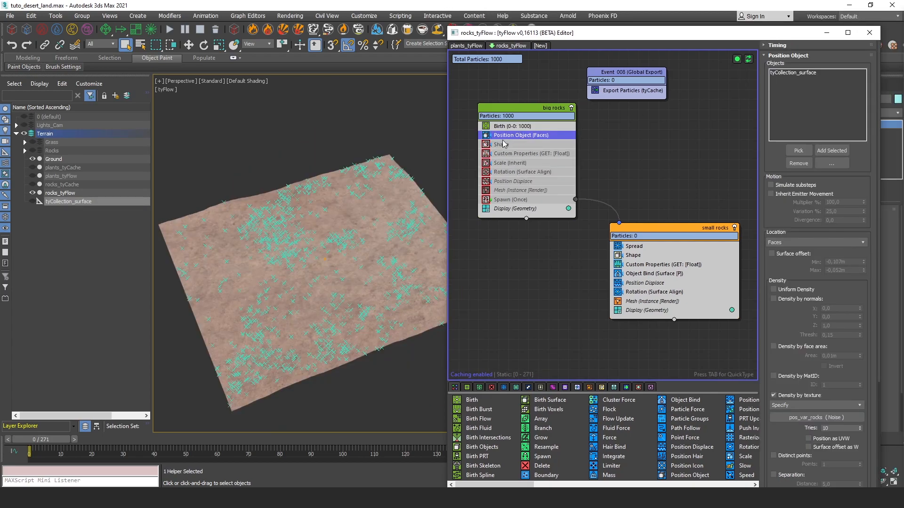
Open the Shape operator's settings in the big rocks event and widen the event node.
{"action": "left_click", "coordinate": [506, 145]}
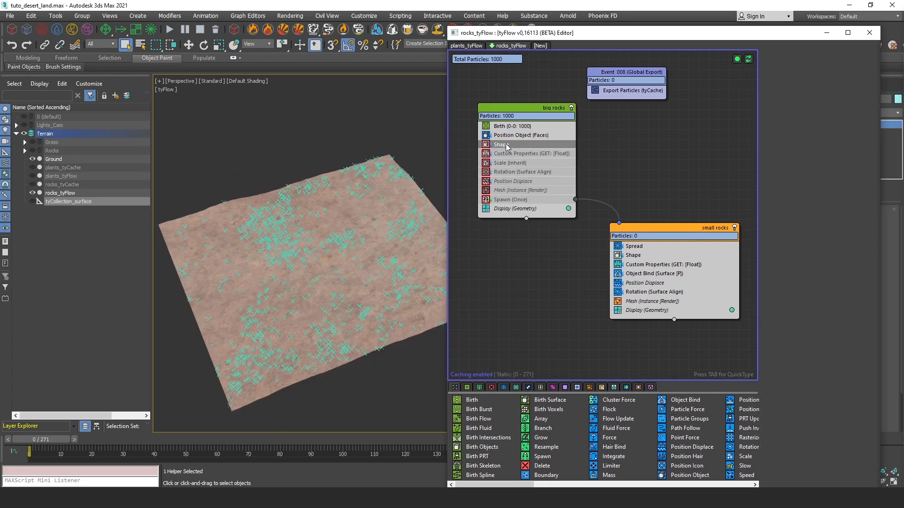
{"action": "scroll", "coordinate": [330, 325], "scroll_direction": "up", "scroll_amount": 3}
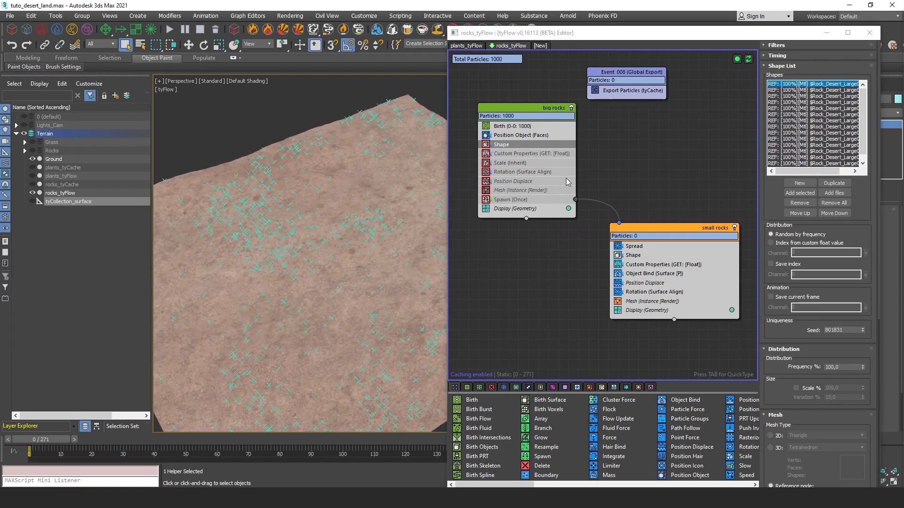
{"action": "left_click_drag", "start_coordinate": [578, 146], "coordinate": [591, 146]}
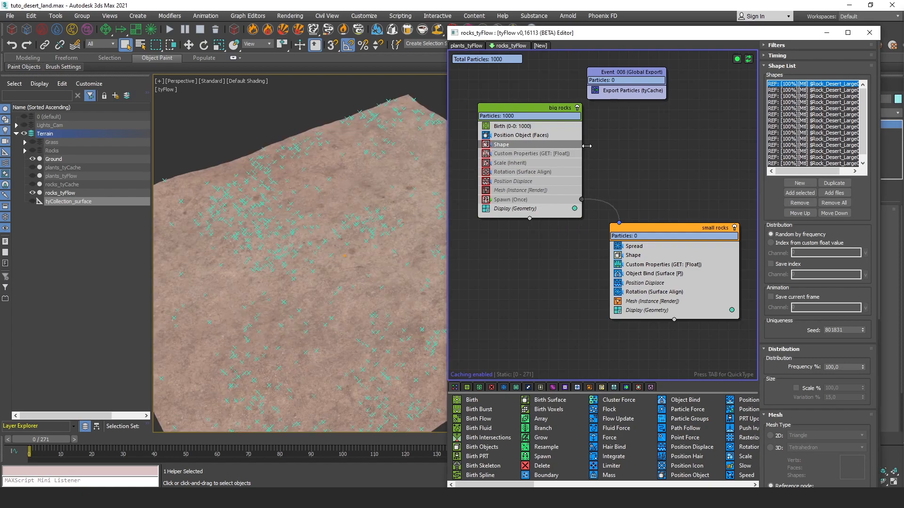
Open the Position Object settings and move the tyFlow editor aside to check the Ground entry in the tyCollection_surface helper.
{"action": "left_click", "coordinate": [509, 126]}
{"action": "left_click", "coordinate": [499, 137]}
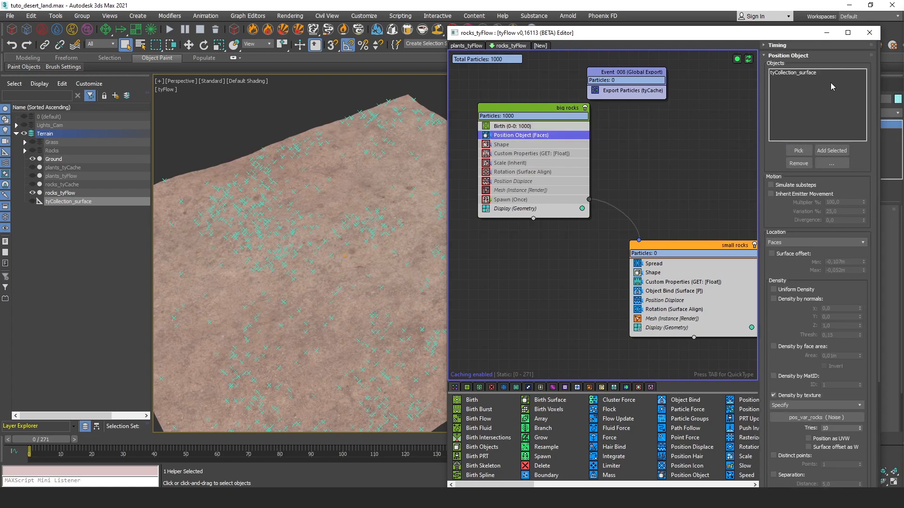
{"action": "left_click", "coordinate": [795, 73]}
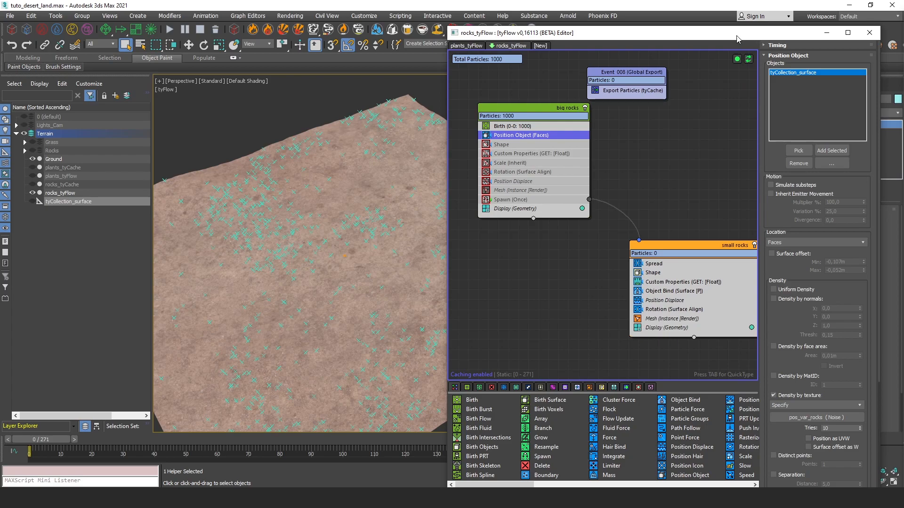
{"action": "left_click_drag", "start_coordinate": [737, 36], "coordinate": [575, 110]}
{"action": "left_click", "coordinate": [813, 229]}
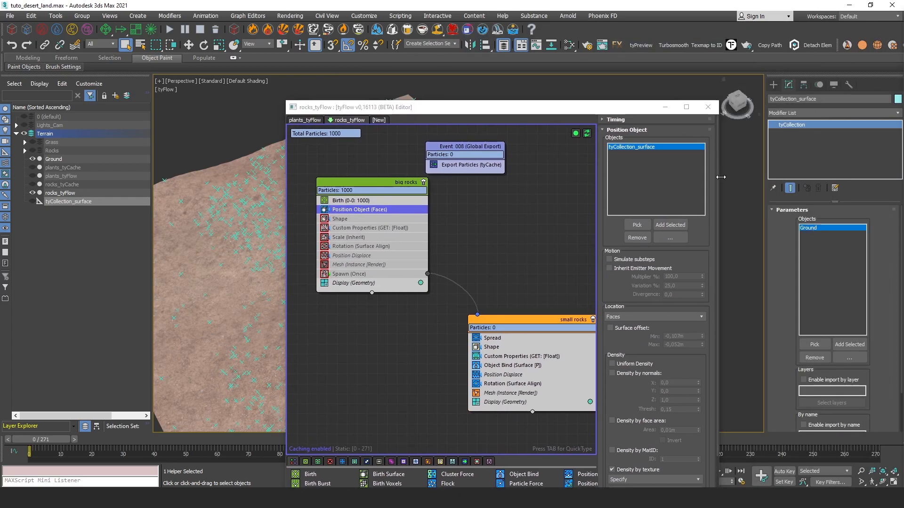
Select the Ground, and trace it back from the Position Object operator through tyCollection_surface to its Ground entry.
{"action": "left_click", "coordinate": [607, 172]}
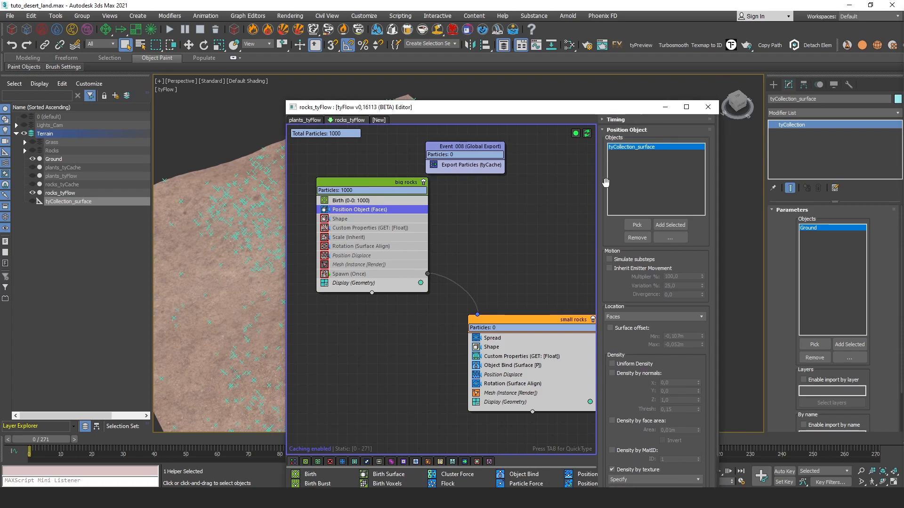
{"action": "left_click", "coordinate": [191, 232]}
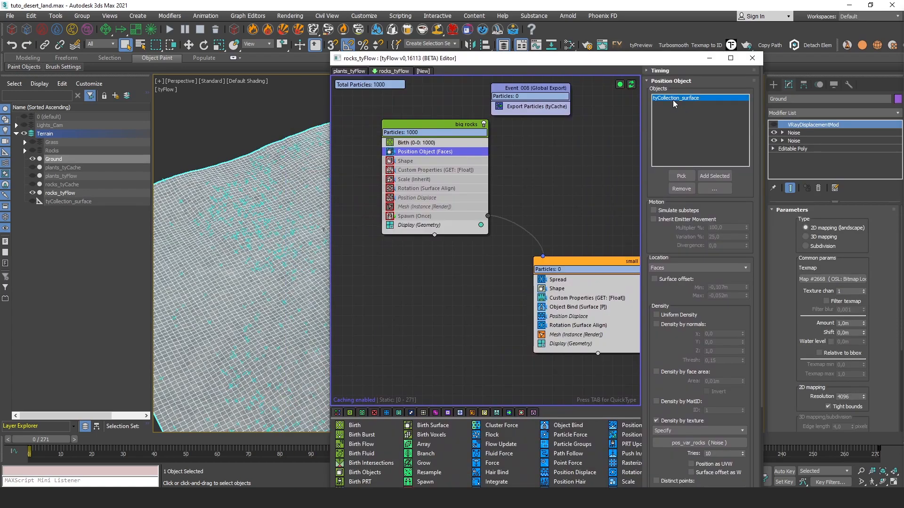
{"action": "double_click", "coordinate": [674, 100]}
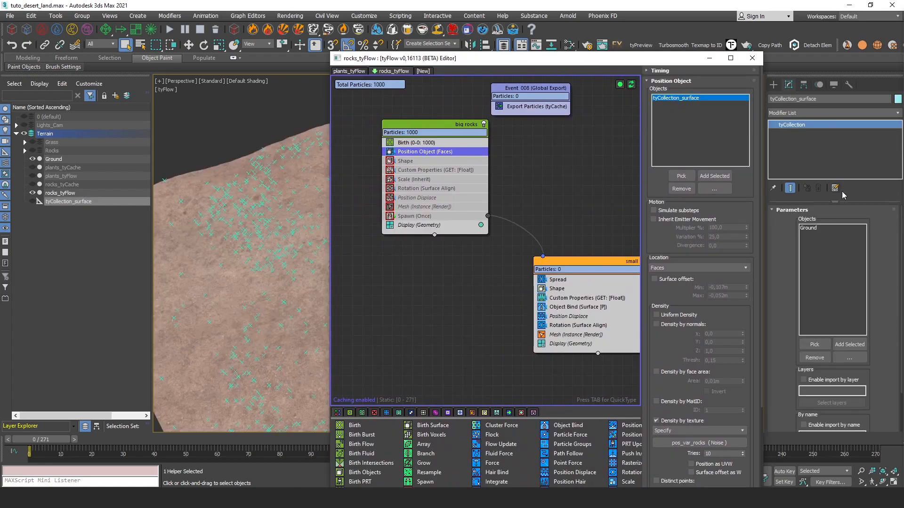
{"action": "double_click", "coordinate": [820, 226]}
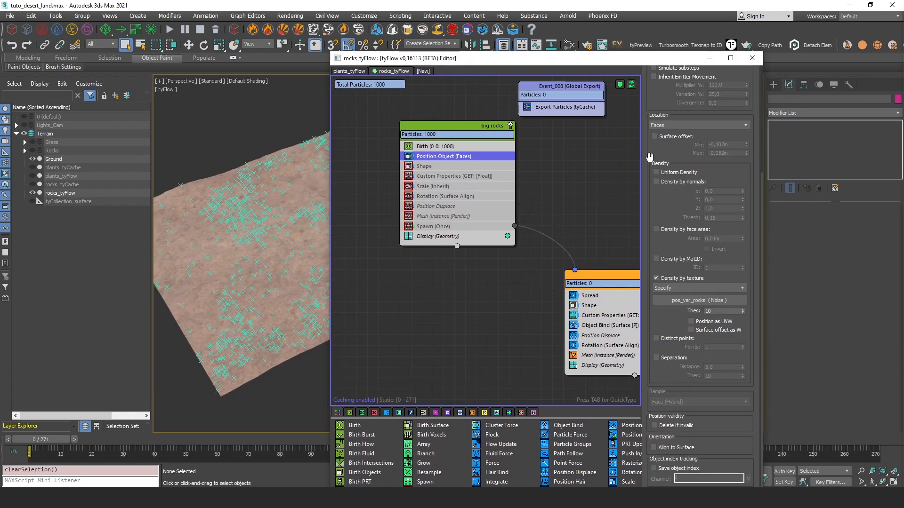
Turn Density by texture off and back on in the Position Object operator to compare the rock distribution.
{"action": "left_click", "coordinate": [667, 281]}
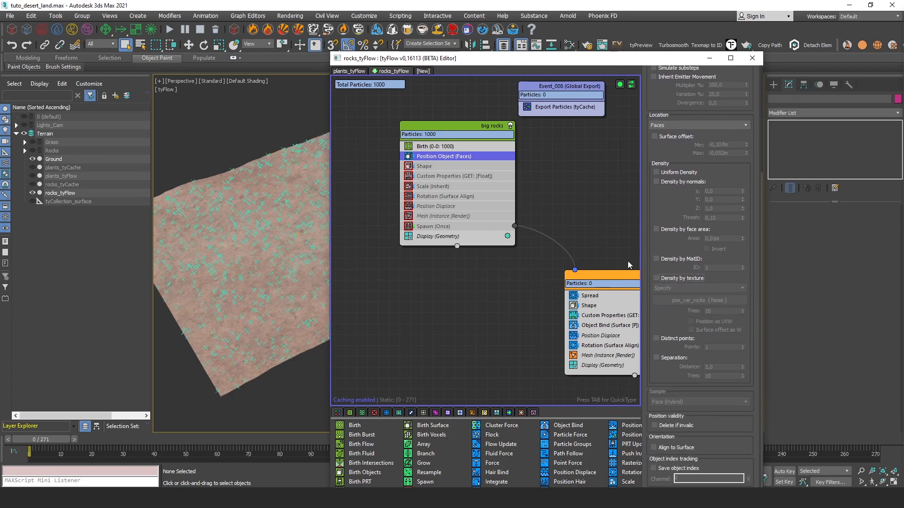
{"action": "scroll", "coordinate": [233, 204], "scroll_direction": "down", "scroll_amount": 3}
{"action": "middle_click_drag", "start_coordinate": [233, 204], "coordinate": [264, 212]}
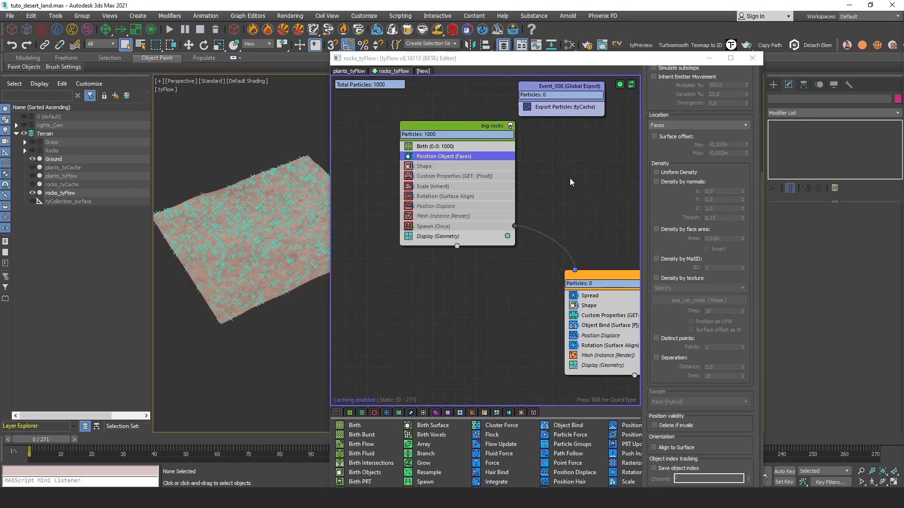
{"action": "left_click", "coordinate": [656, 278]}
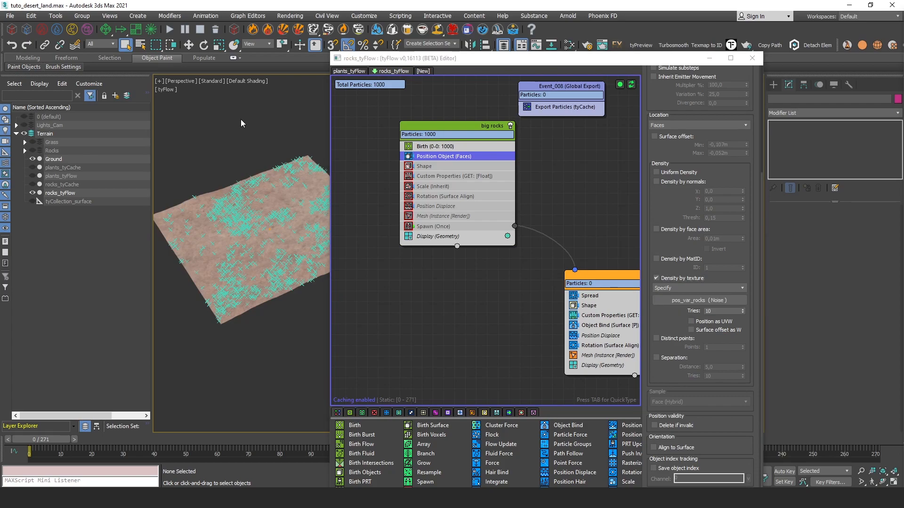
Bring the pos_var_rocks Noise map from the Density by texture slot into the Slate Material Editor and open its enlarged node's parameters.
{"action": "key", "text": "m"}
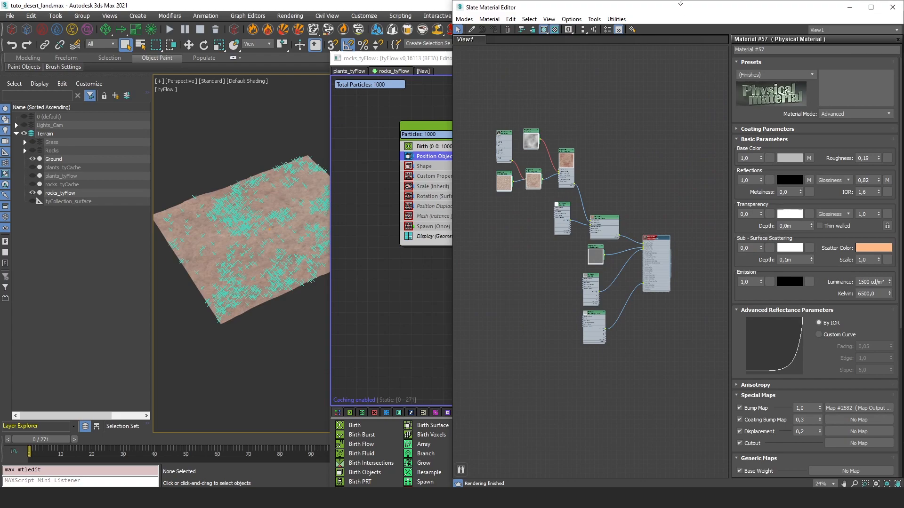
{"action": "left_click_drag", "start_coordinate": [679, 9], "coordinate": [303, 10]}
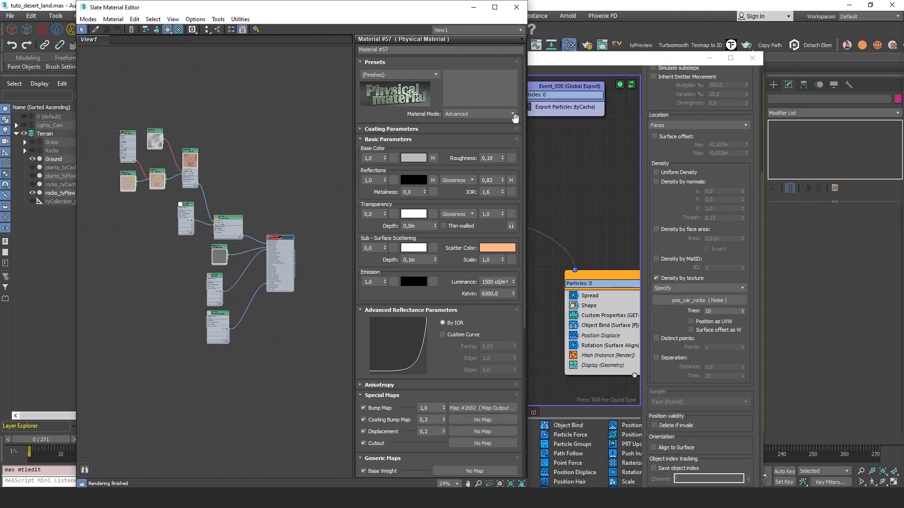
{"action": "left_click_drag", "start_coordinate": [688, 300], "coordinate": [271, 123]}
{"action": "left_click", "coordinate": [273, 280]}
{"action": "double_click", "coordinate": [272, 121]}
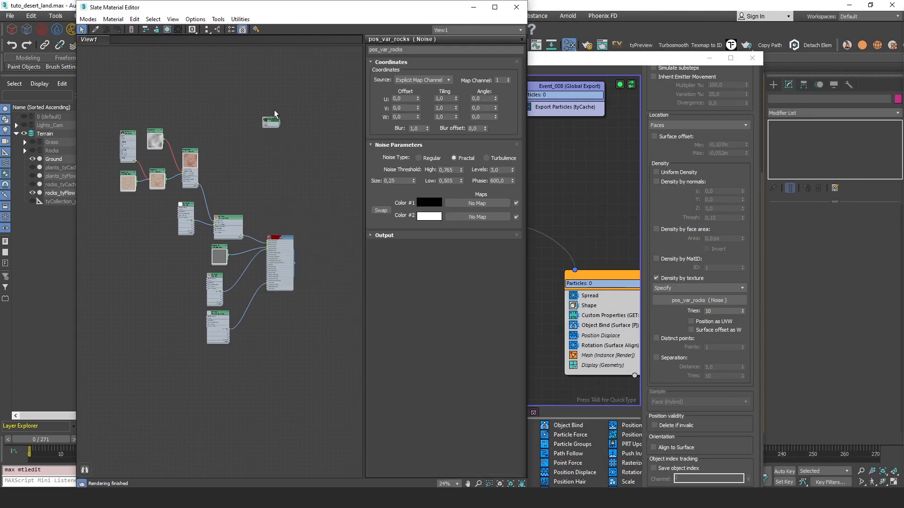
{"action": "key", "text": "z"}
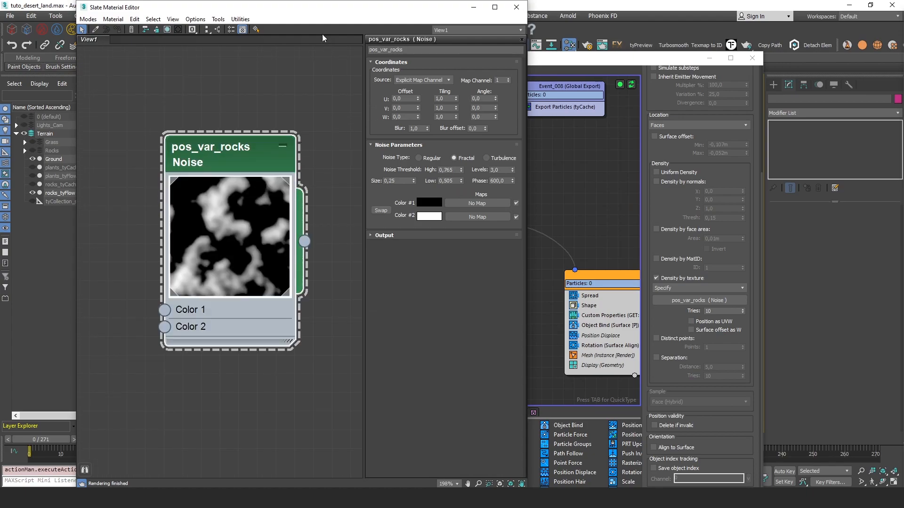
Move the material editor aside, clear the selection and examine the rock particles against the pos_var_rocks noise on the Ground.
{"action": "left_click_drag", "start_coordinate": [283, 13], "coordinate": [655, 13]}
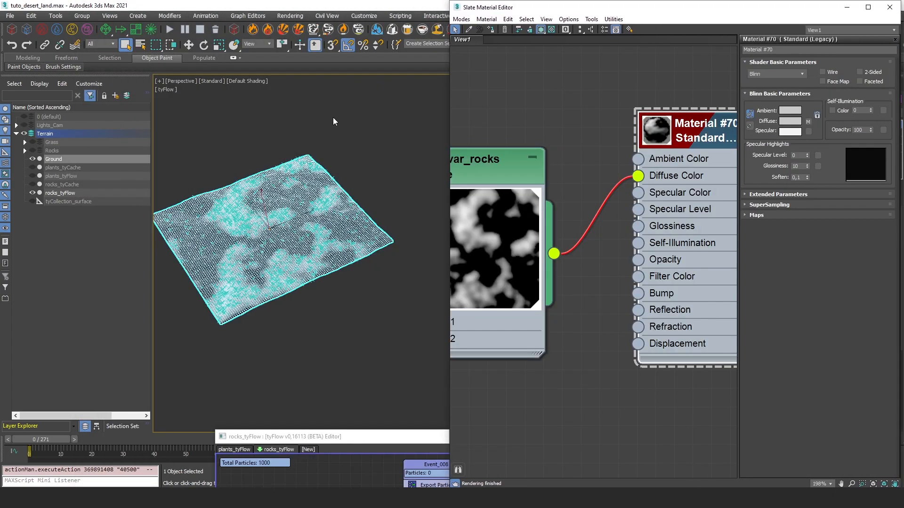
{"action": "left_click", "coordinate": [333, 122]}
{"action": "middle_click_drag", "start_coordinate": [333, 122], "coordinate": [260, 180], "text": "alt"}
{"action": "scroll", "coordinate": [272, 224], "scroll_direction": "up", "scroll_amount": 5}
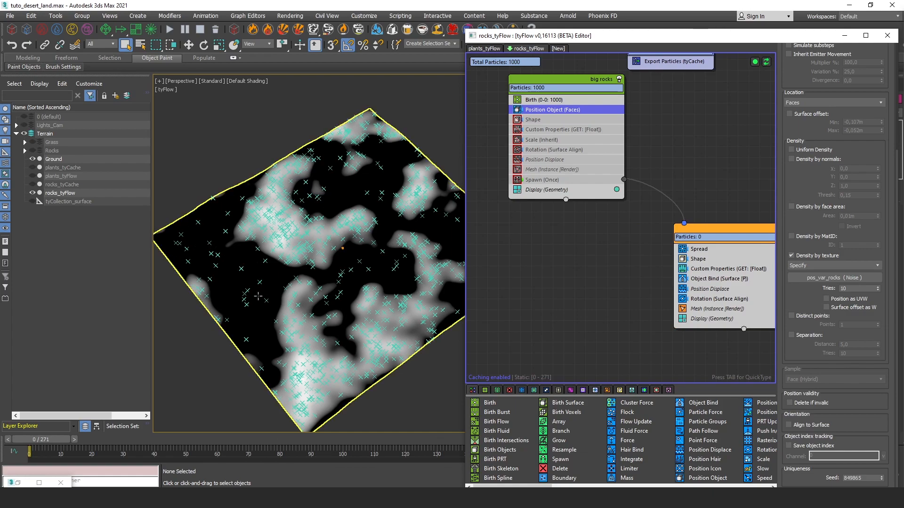
{"action": "left_click", "coordinate": [790, 403]}
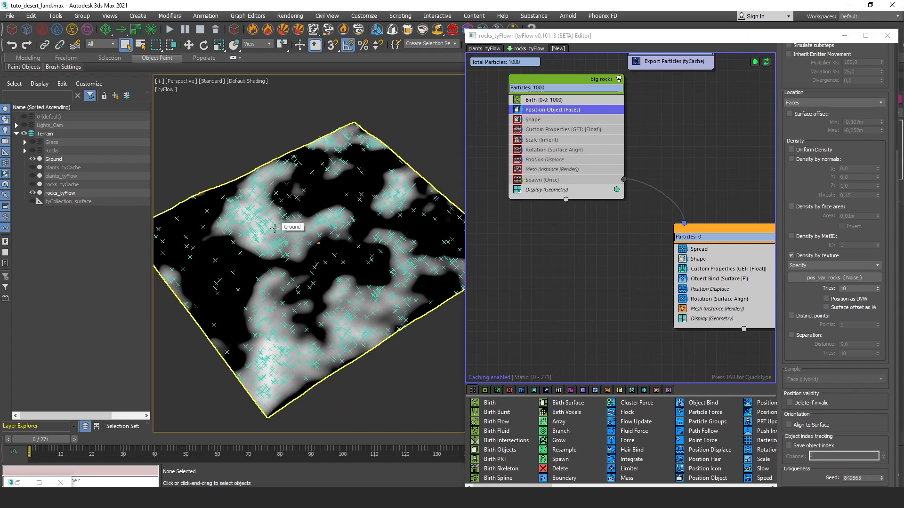
{"action": "middle_click_drag", "start_coordinate": [274, 227], "coordinate": [192, 206], "text": "alt"}
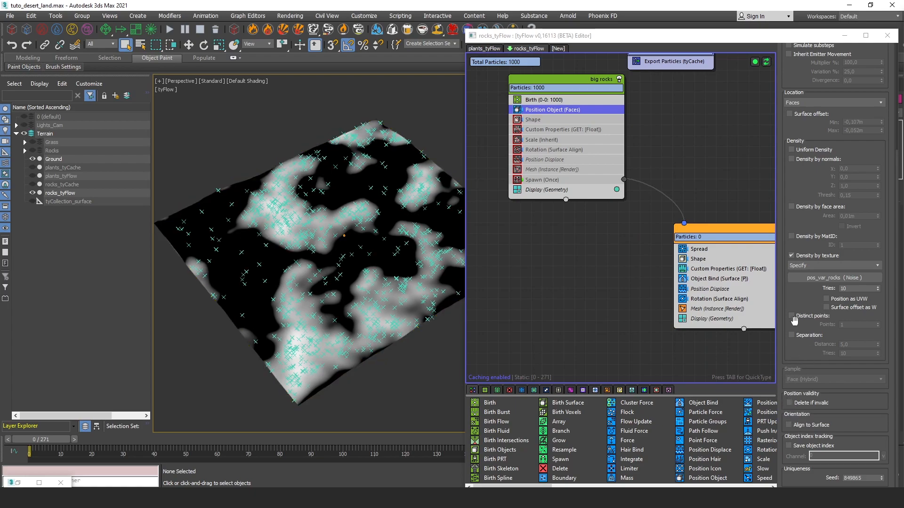
Enable the Shape operator in the big rocks event and inspect the tiny rock meshes up close on the Ground.
{"action": "left_click", "coordinate": [790, 403]}
{"action": "left_click", "coordinate": [507, 126]}
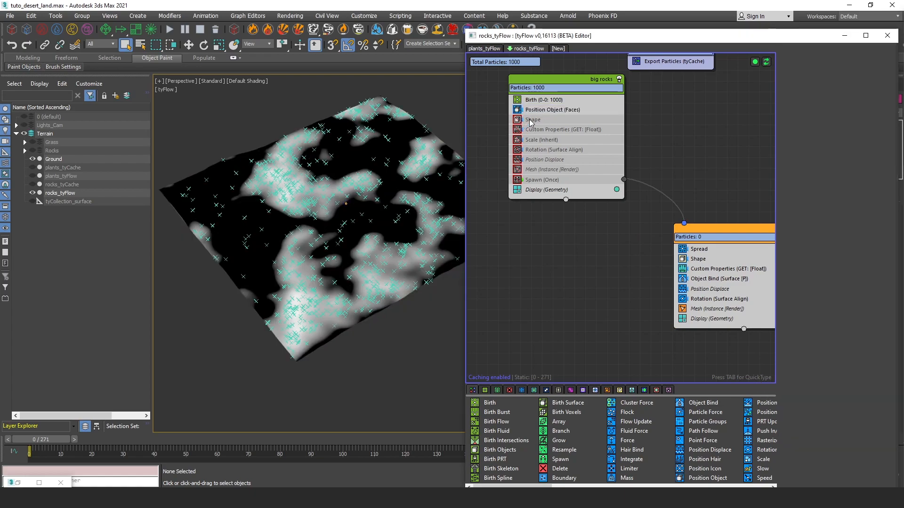
{"action": "middle_click_drag", "start_coordinate": [425, 154], "coordinate": [423, 159]}
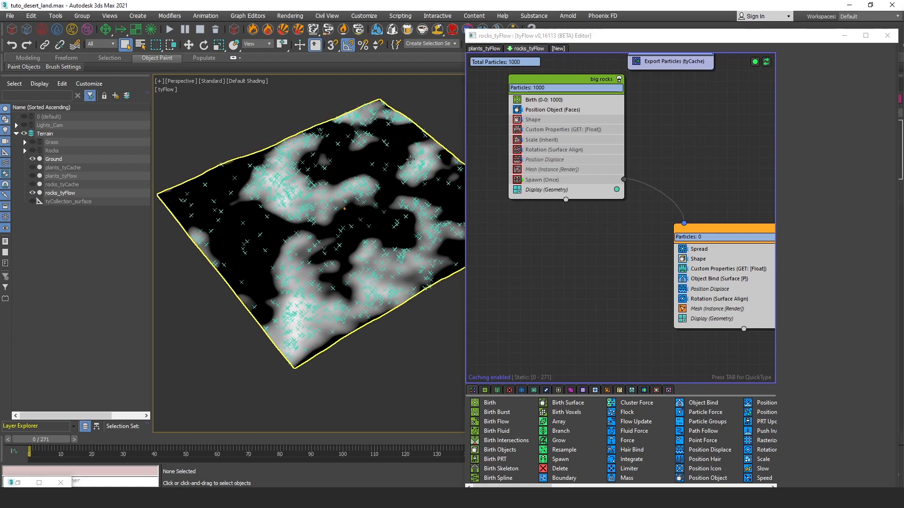
{"action": "left_click", "coordinate": [518, 120]}
{"action": "left_click", "coordinate": [534, 121]}
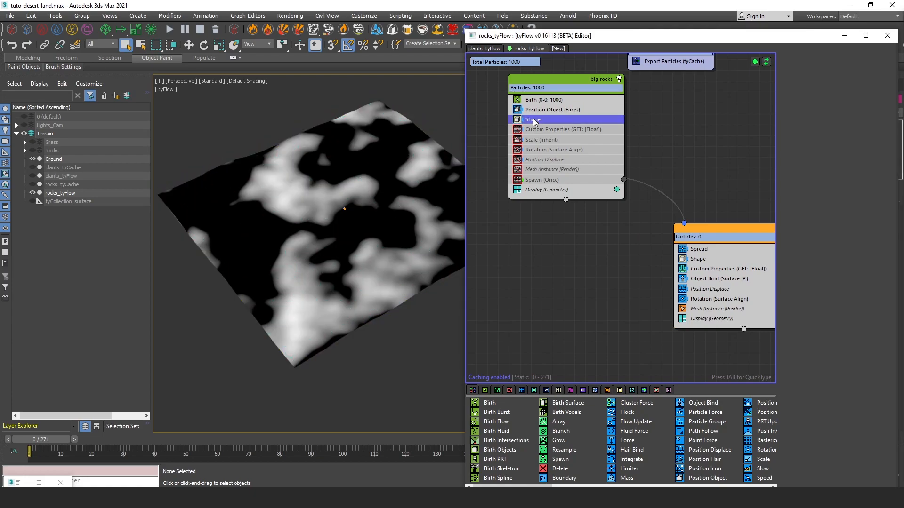
{"action": "scroll", "coordinate": [348, 212], "scroll_direction": "up", "scroll_amount": 8}
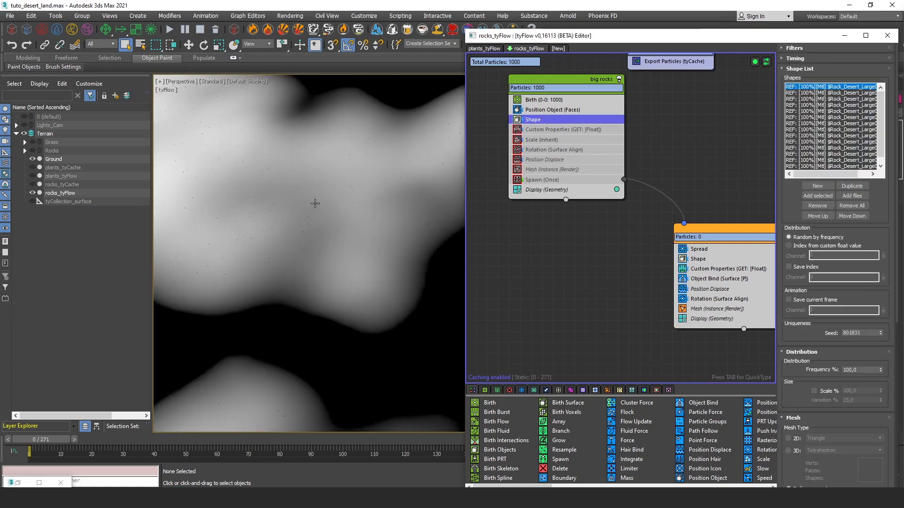
{"action": "scroll", "coordinate": [315, 201], "scroll_direction": "up", "scroll_amount": 4}
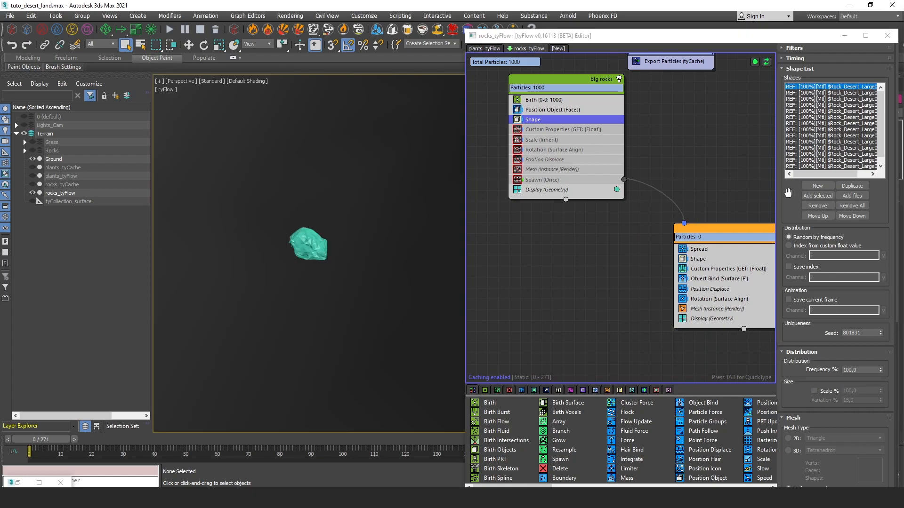
{"action": "scroll", "coordinate": [396, 194], "scroll_direction": "down", "scroll_amount": 10}
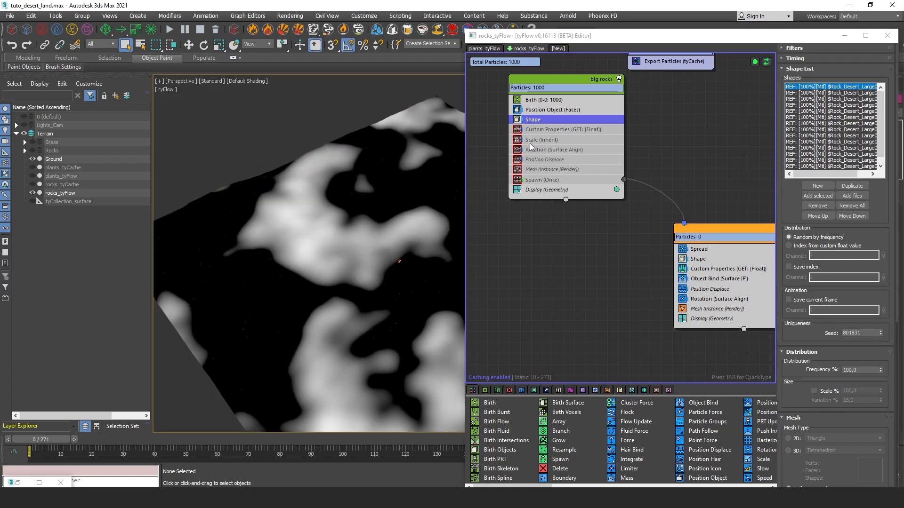
Enable the Scale (Inherit) operator in the big rocks event and review its Scale Variation values.
{"action": "left_click", "coordinate": [541, 142]}
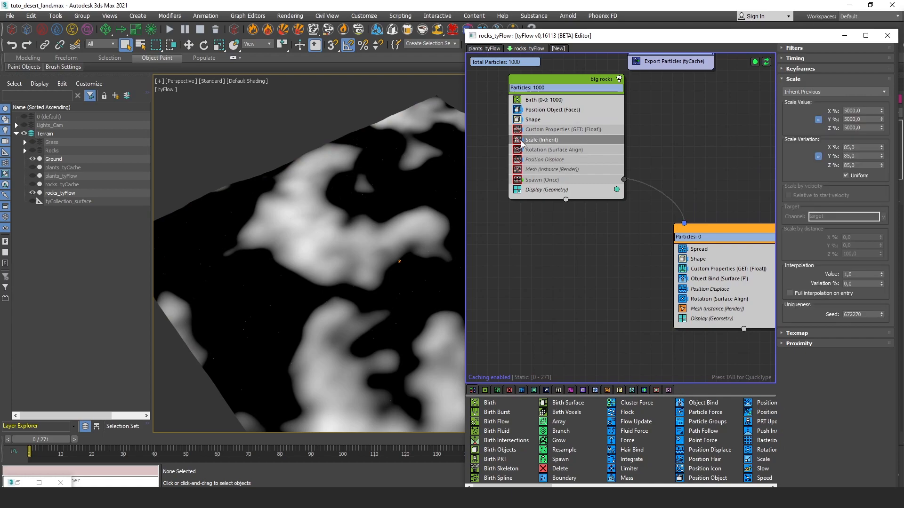
{"action": "left_click", "coordinate": [518, 140]}
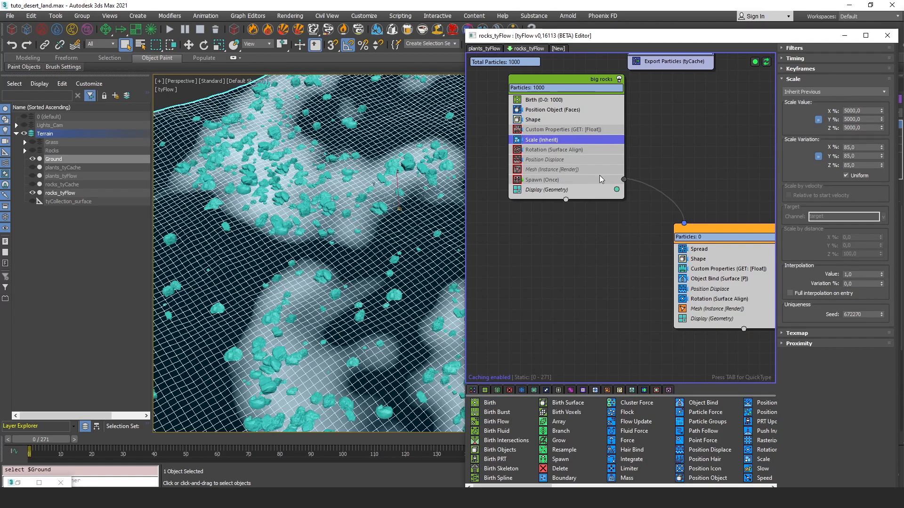
{"action": "left_click_drag", "start_coordinate": [855, 149], "coordinate": [775, 173]}
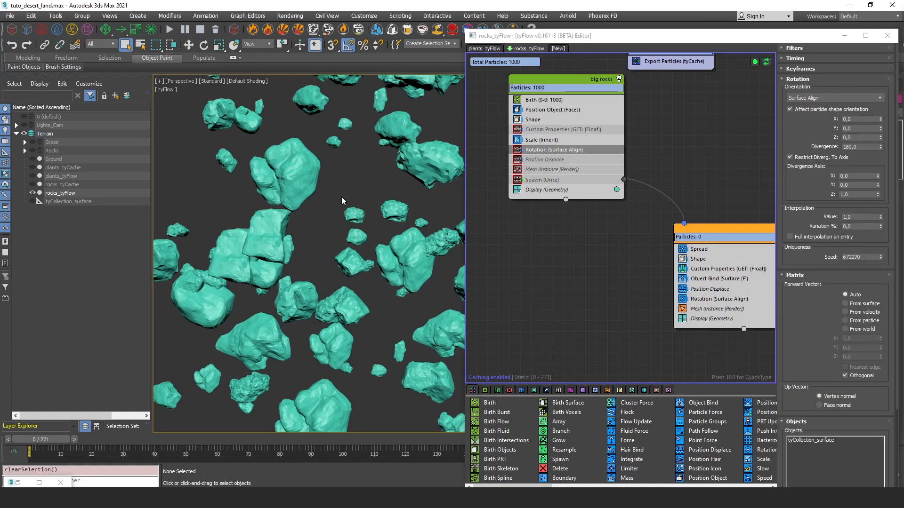
Turn Align to Surface on and back off in the Position Object operator to compare the rocks' orientation on the Ground.
{"action": "scroll", "coordinate": [402, 269], "scroll_direction": "down", "scroll_amount": 10}
{"action": "middle_click_drag", "start_coordinate": [402, 271], "coordinate": [374, 273], "text": "alt"}
{"action": "left_click", "coordinate": [552, 110]}
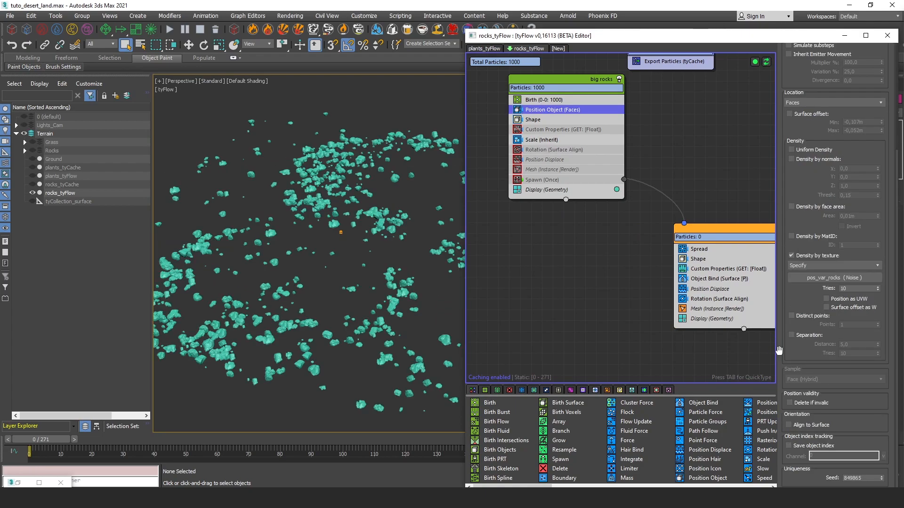
{"action": "left_click", "coordinate": [789, 425]}
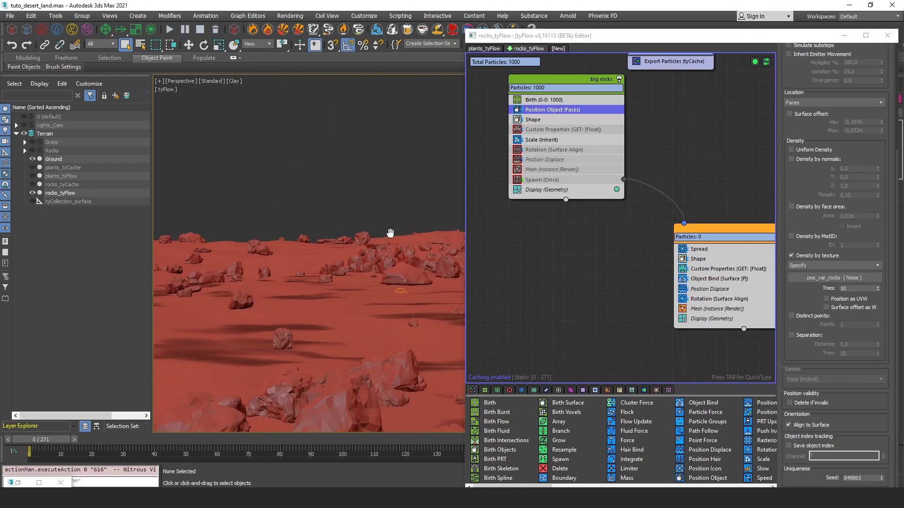
{"action": "middle_click_drag", "start_coordinate": [390, 233], "coordinate": [282, 297], "text": "alt"}
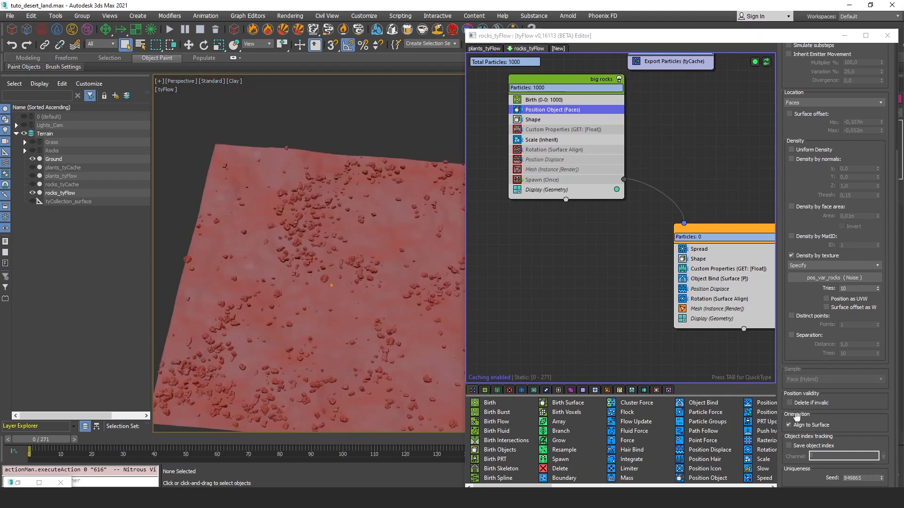
{"action": "left_click_drag", "start_coordinate": [853, 417], "coordinate": [853, 418]}
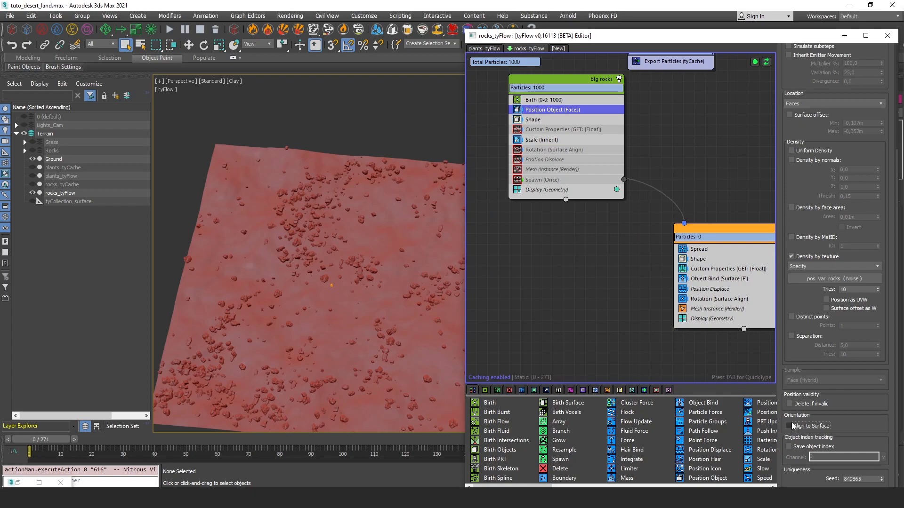
{"action": "middle_click_drag", "start_coordinate": [331, 297], "coordinate": [346, 236], "text": "alt"}
{"action": "scroll", "coordinate": [346, 236], "scroll_direction": "up", "scroll_amount": 4}
{"action": "scroll", "coordinate": [882, 412], "scroll_direction": "up", "scroll_amount": 3}
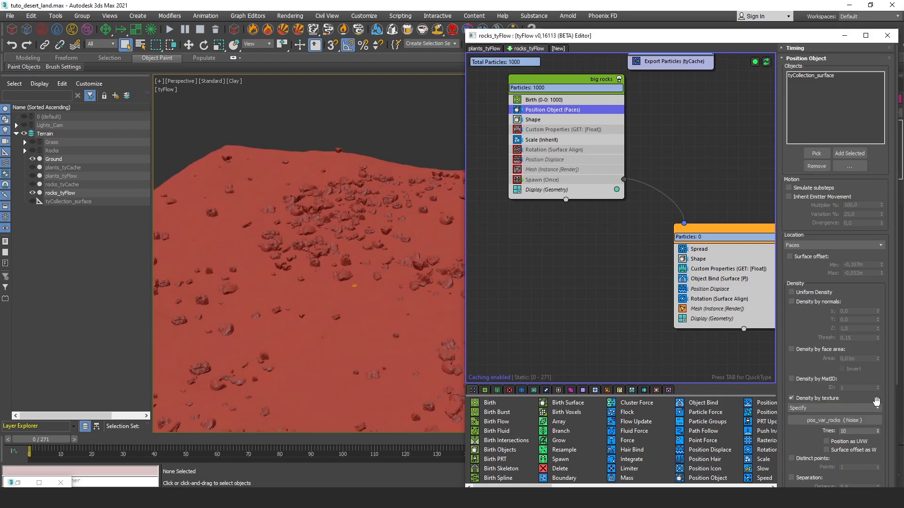
{"action": "scroll", "coordinate": [811, 451], "scroll_direction": "down", "scroll_amount": 3}
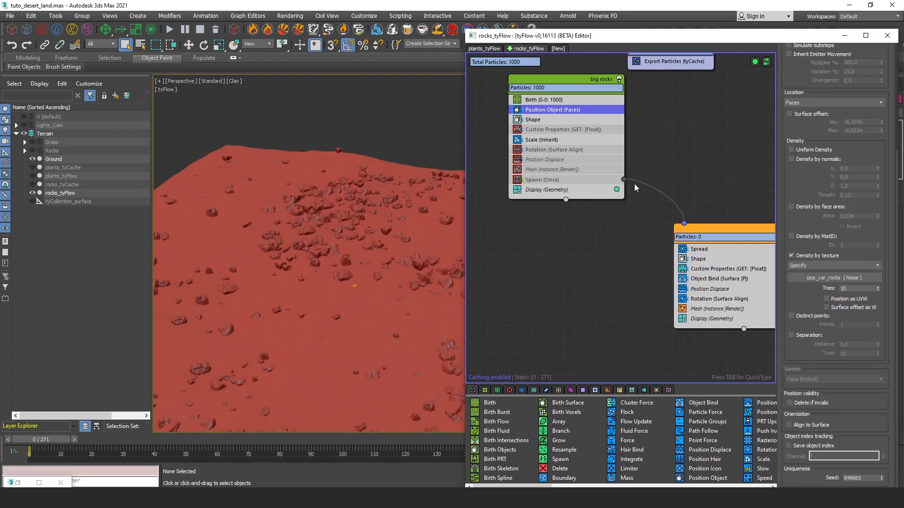
Enable the Rotation operator in the big rocks event and review its Surface Align orientation, On Event Entry timing and tyCollection_surface object.
{"action": "left_click", "coordinate": [518, 150]}
{"action": "left_click", "coordinate": [812, 98]}
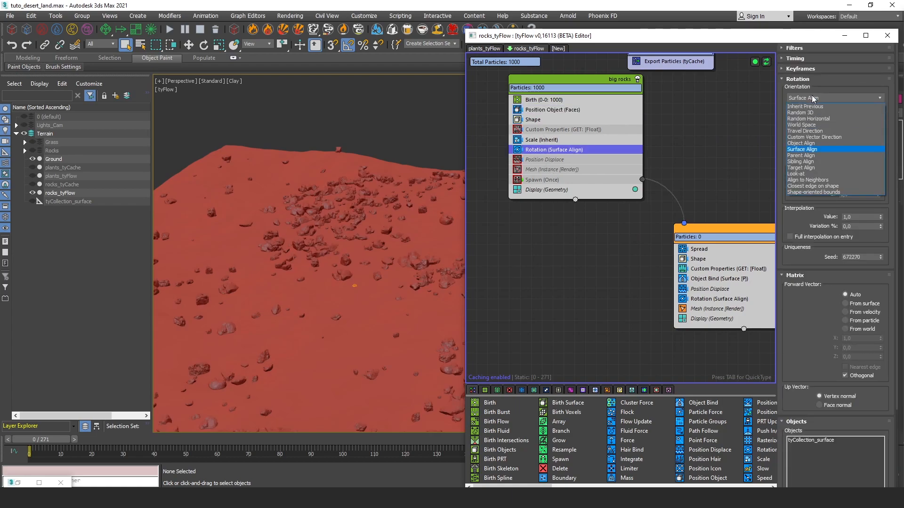
{"action": "left_click", "coordinate": [813, 99]}
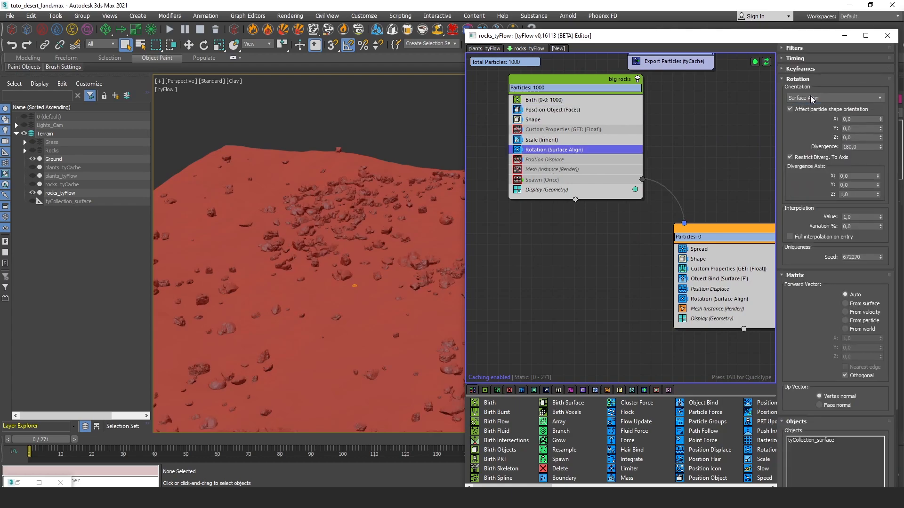
{"action": "left_click", "coordinate": [795, 60]}
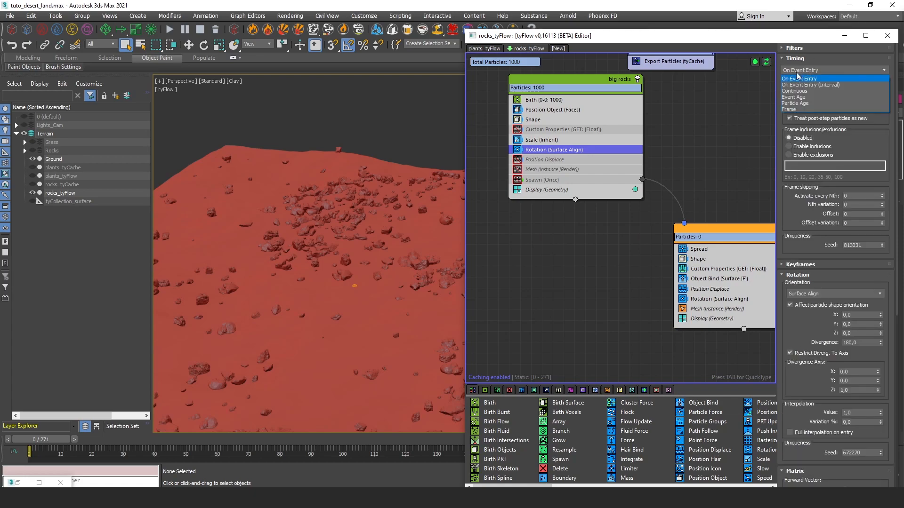
{"action": "left_click", "coordinate": [797, 78]}
{"action": "scroll", "coordinate": [808, 257], "scroll_direction": "down", "scroll_amount": 6}
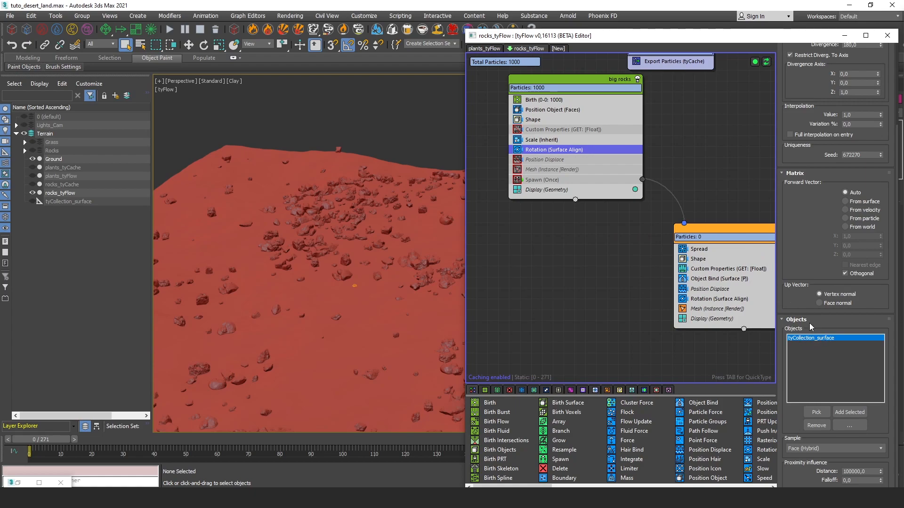
{"action": "scroll", "coordinate": [791, 283], "scroll_direction": "up", "scroll_amount": 3}
{"action": "scroll", "coordinate": [827, 156], "scroll_direction": "up", "scroll_amount": 1}
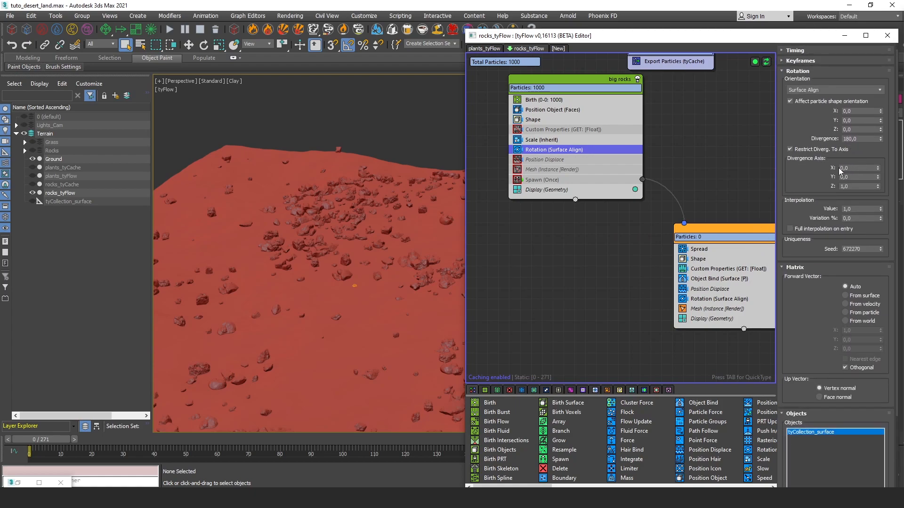
Review the Rotation operator's Divergence and Divergence Axis values, and examine the surface-aligned rocks from above.
{"action": "double_click", "coordinate": [865, 139]}
{"action": "scroll", "coordinate": [823, 137], "scroll_direction": "down", "scroll_amount": 1}
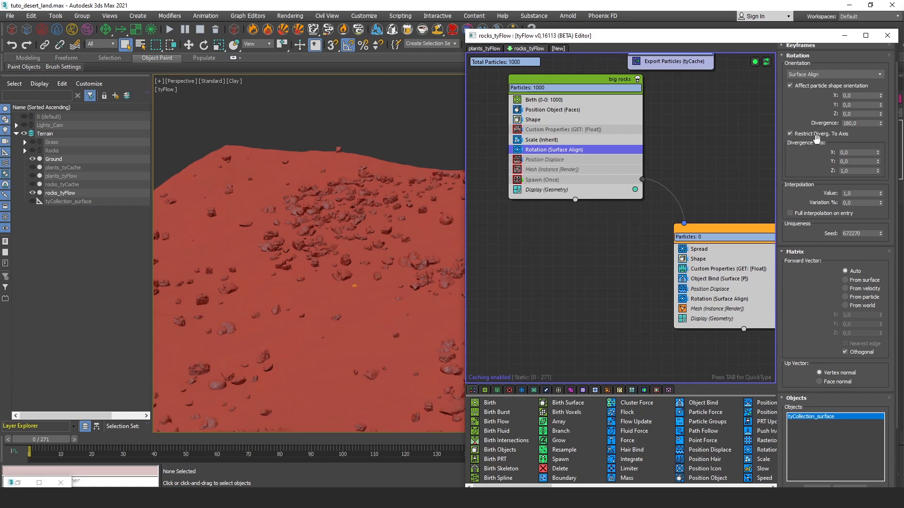
{"action": "double_click", "coordinate": [848, 152]}
{"action": "left_click", "coordinate": [864, 170]}
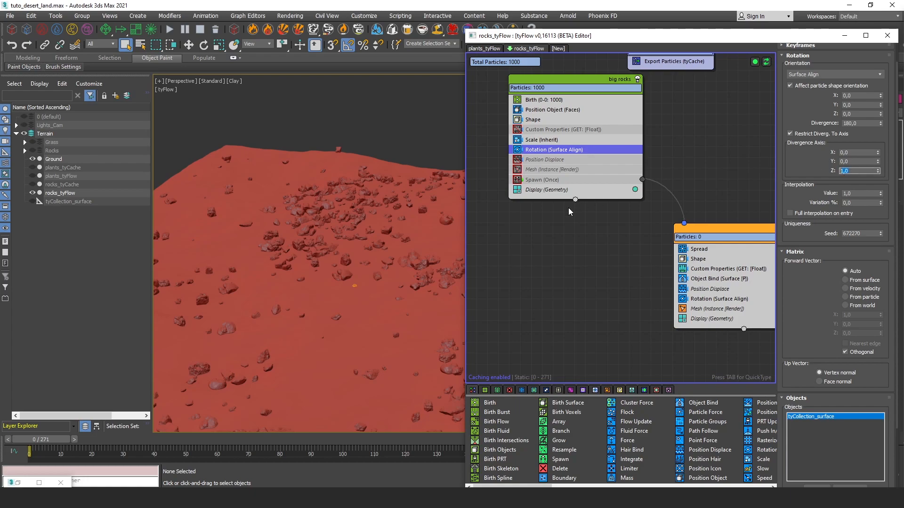
{"action": "key", "text": "ctrl+z"}
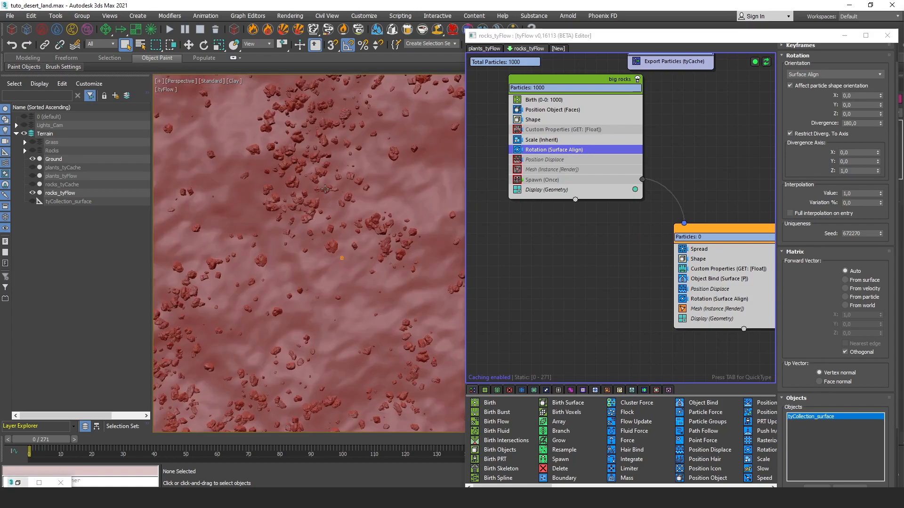
{"action": "middle_click_drag", "start_coordinate": [332, 178], "coordinate": [362, 204], "text": "alt"}
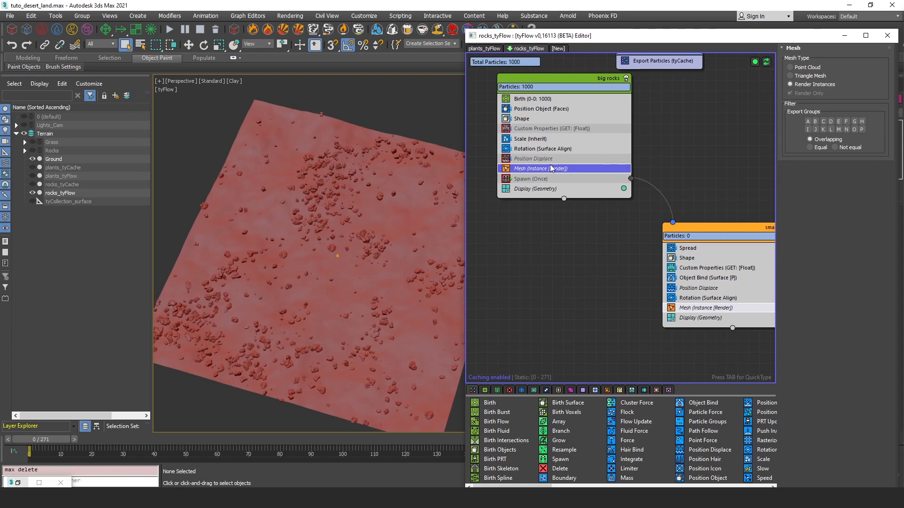
Delete the Mesh (Instance [Render]) operators from the big rocks and small rocks events.
{"action": "left_click", "coordinate": [712, 307], "text": "ctrl"}
{"action": "key", "text": "Delete"}
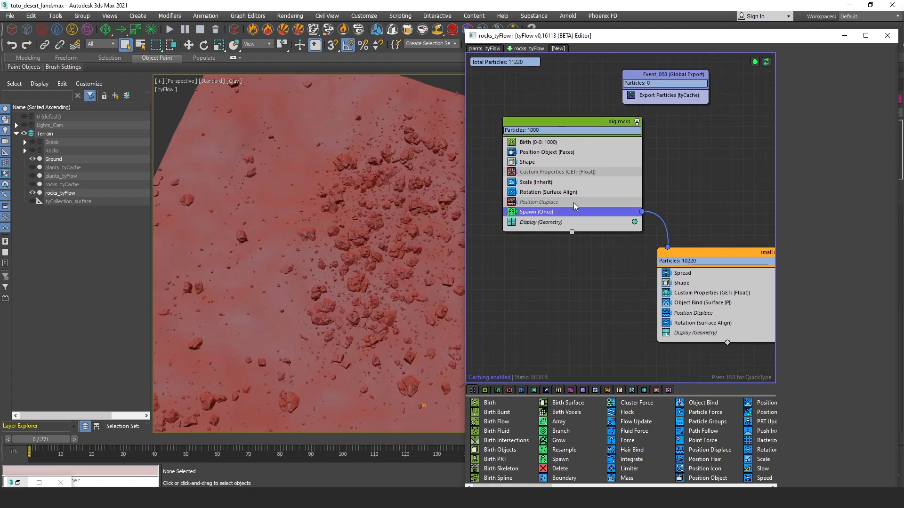
Examine the Spawn operator's Spawn % and Offspring settings against the small rocks scattered around the big ones.
{"action": "left_click", "coordinate": [520, 218]}
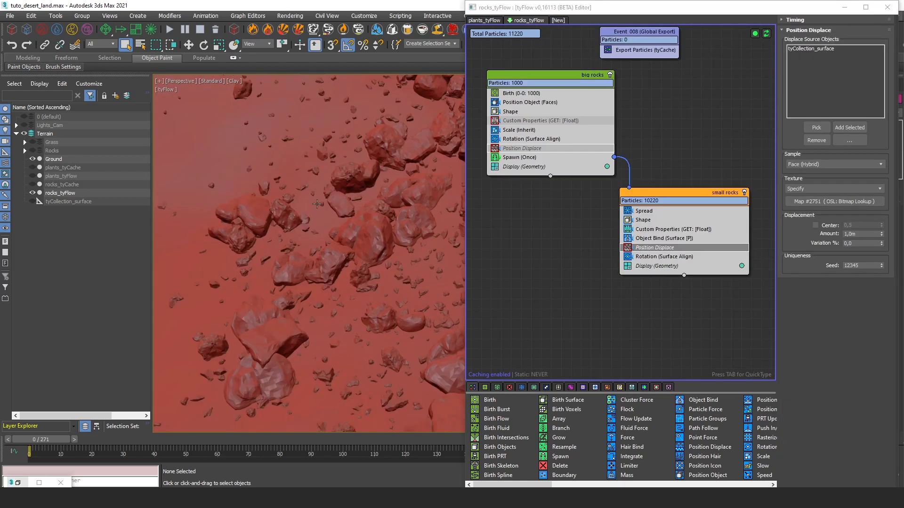
{"action": "scroll", "coordinate": [369, 198], "scroll_direction": "down", "scroll_amount": 5}
{"action": "middle_click_drag", "start_coordinate": [368, 187], "coordinate": [326, 226], "text": "alt"}
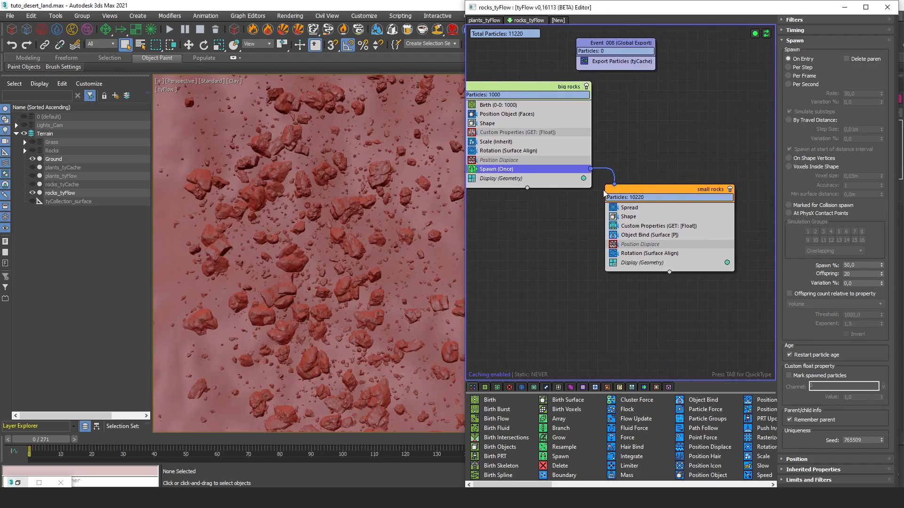
{"action": "middle_click_drag", "start_coordinate": [346, 214], "coordinate": [347, 234]}
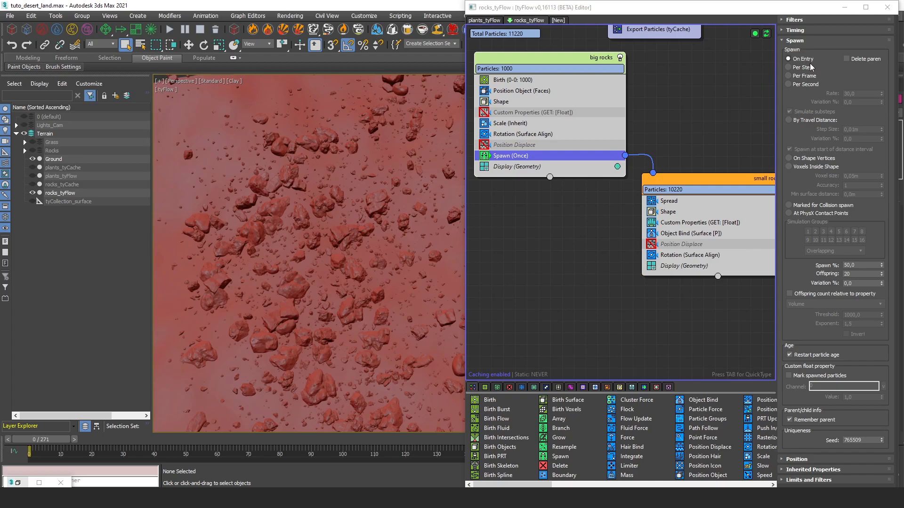
{"action": "double_click", "coordinate": [854, 265]}
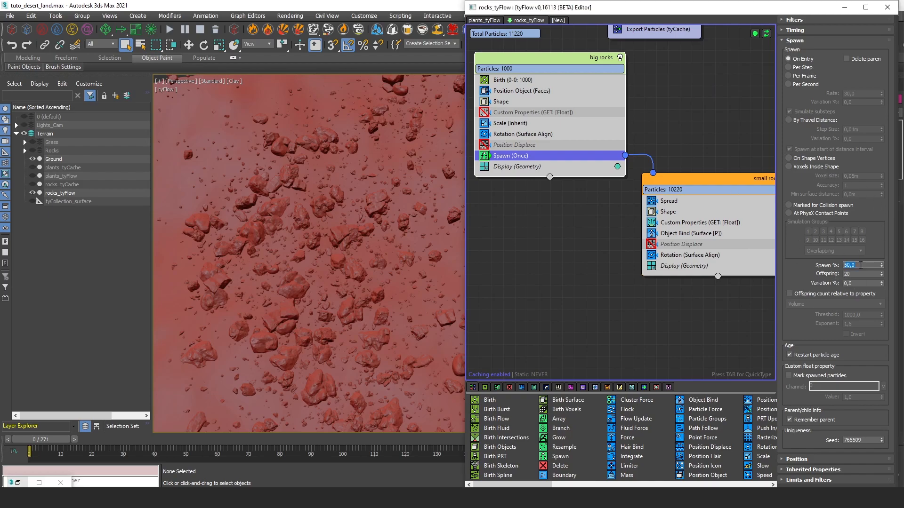
{"action": "double_click", "coordinate": [856, 273]}
{"action": "middle_click_drag", "start_coordinate": [359, 336], "coordinate": [352, 225]}
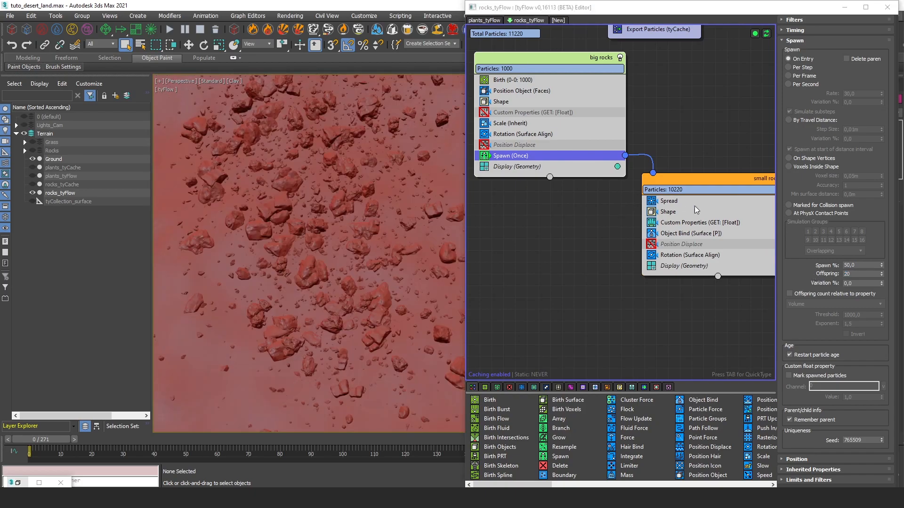
{"action": "double_click", "coordinate": [858, 266]}
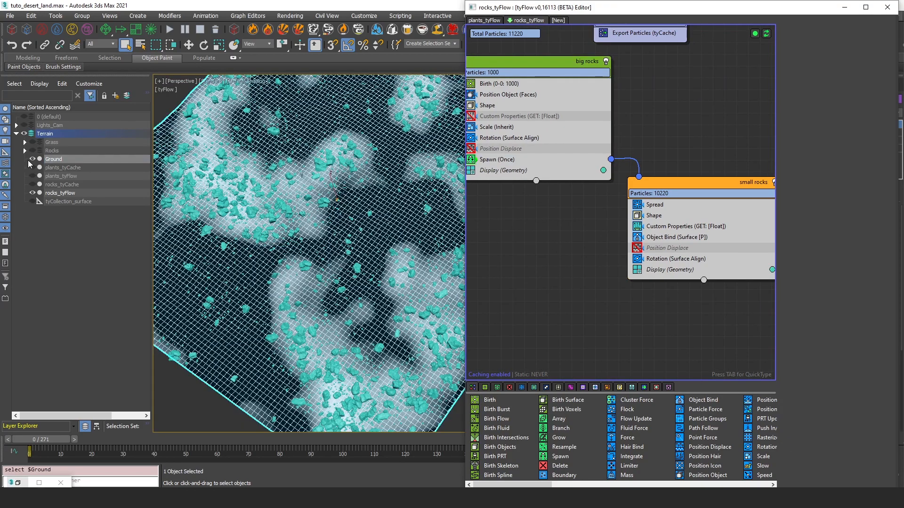
Hide the Ground and turn off the Display operator of the big rocks event to isolate the small rocks.
{"action": "left_click", "coordinate": [32, 158]}
{"action": "middle_click_drag", "start_coordinate": [533, 159], "coordinate": [565, 177]}
{"action": "left_click", "coordinate": [502, 188]}
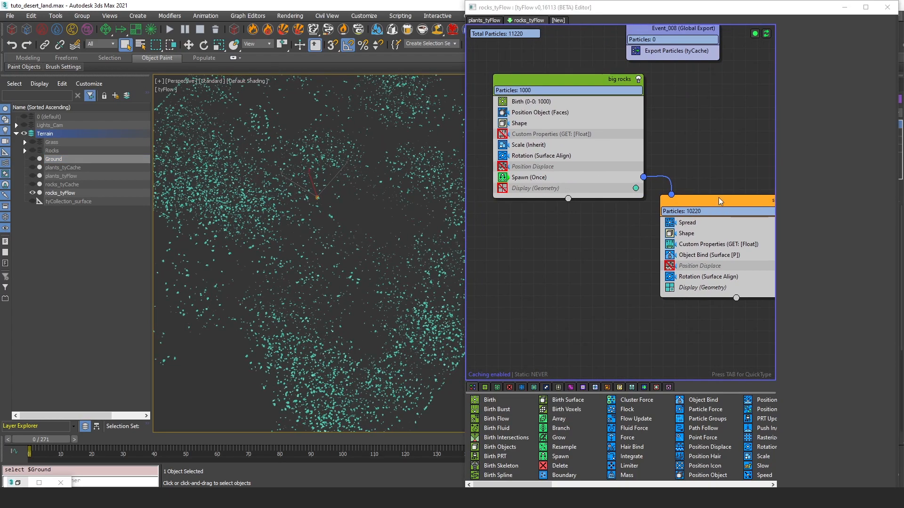
Move the small rocks event further below big rocks and turn off its Spread operator to examine the Random Spread effect.
{"action": "left_click_drag", "start_coordinate": [718, 200], "coordinate": [700, 223]}
{"action": "middle_click_drag", "start_coordinate": [713, 193], "coordinate": [609, 172]}
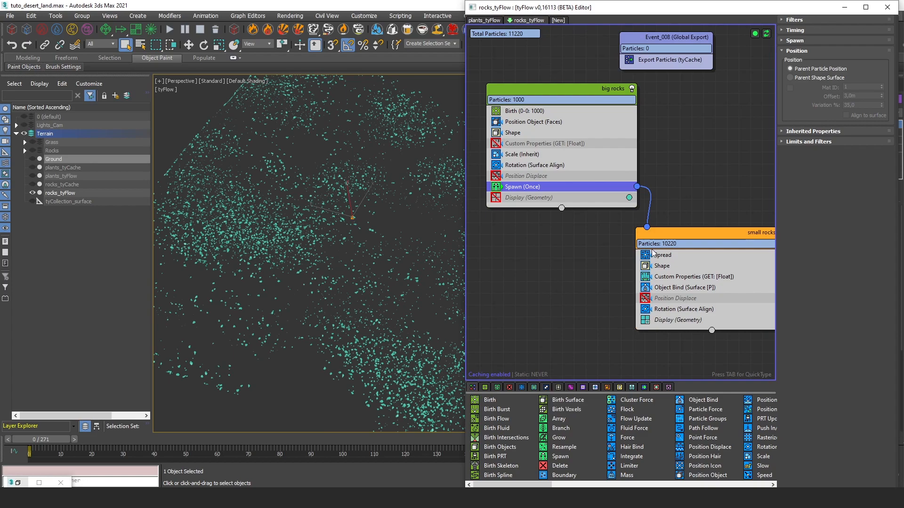
{"action": "middle_click_drag", "start_coordinate": [655, 255], "coordinate": [595, 246]}
{"action": "left_click", "coordinate": [593, 240]}
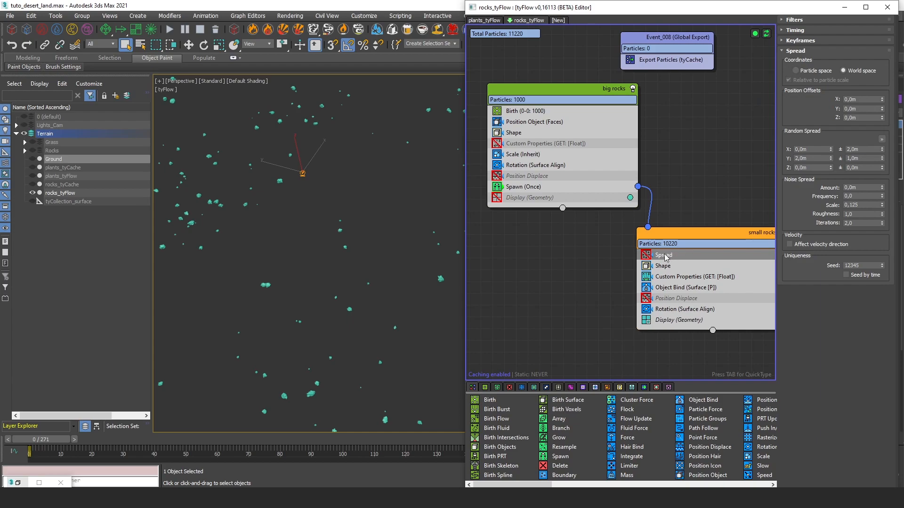
{"action": "left_click", "coordinate": [863, 149]}
{"action": "left_click", "coordinate": [862, 158]}
{"action": "mouse_move", "coordinate": [370, 247]}
{"action": "middle_mouse_down", "text": "alt"}
{"action": "mouse_move", "coordinate": [358, 218]}
{"action": "mouse_move", "coordinate": [373, 253]}
{"action": "middle_mouse_up", "text": "alt"}
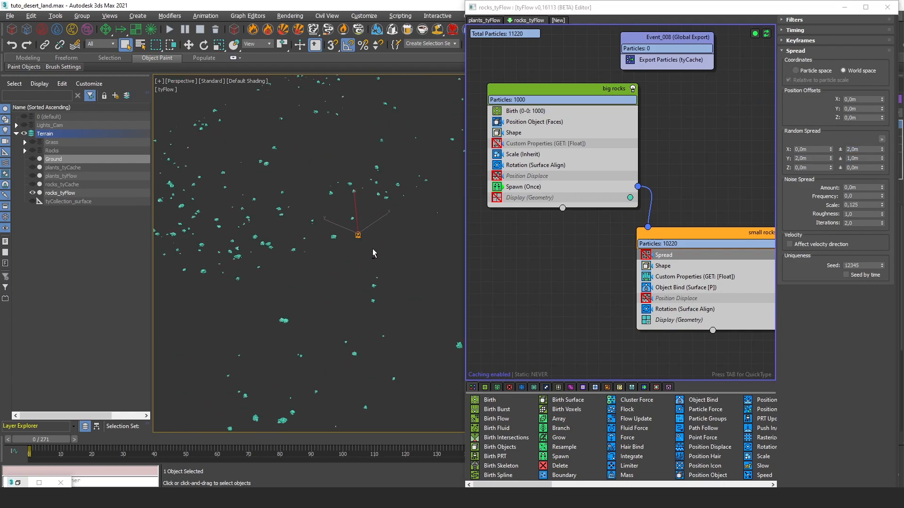
Examine the Random Spread and Noise Spread values of the small rocks event and turn its Spread operator back on.
{"action": "scroll", "coordinate": [325, 230], "scroll_direction": "up", "scroll_amount": 5}
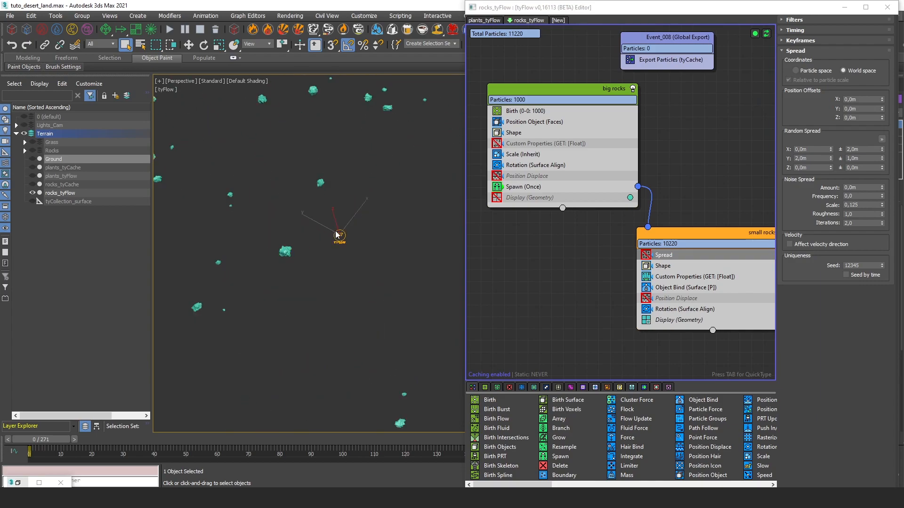
{"action": "double_click", "coordinate": [855, 158]}
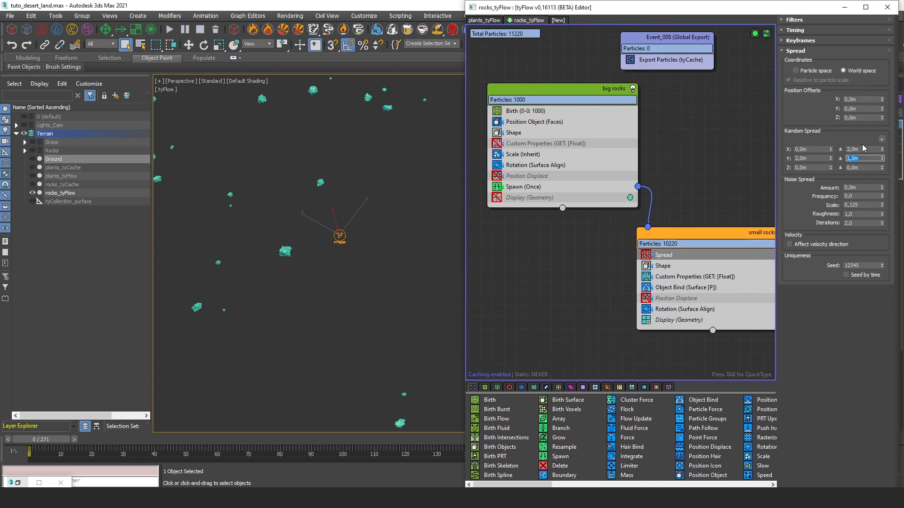
{"action": "double_click", "coordinate": [845, 187]}
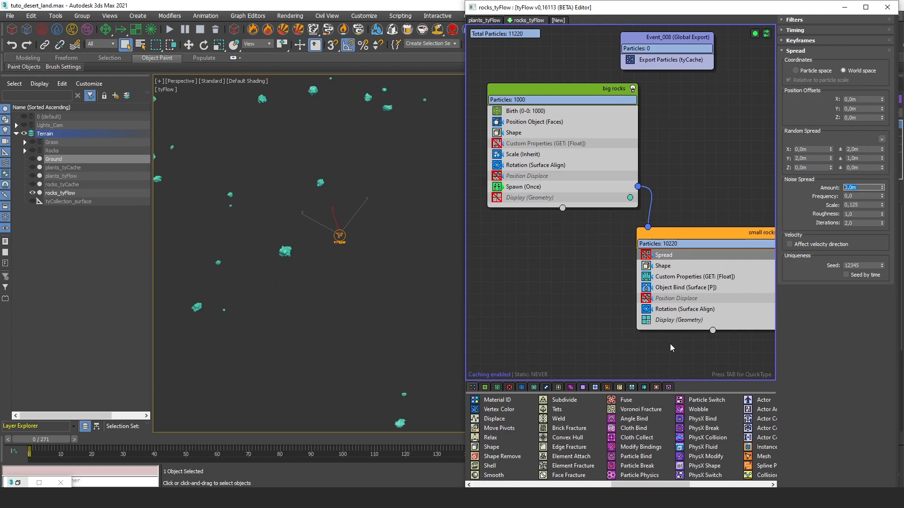
{"action": "left_click_drag", "start_coordinate": [638, 475], "coordinate": [669, 261]}
{"action": "left_click", "coordinate": [666, 257]}
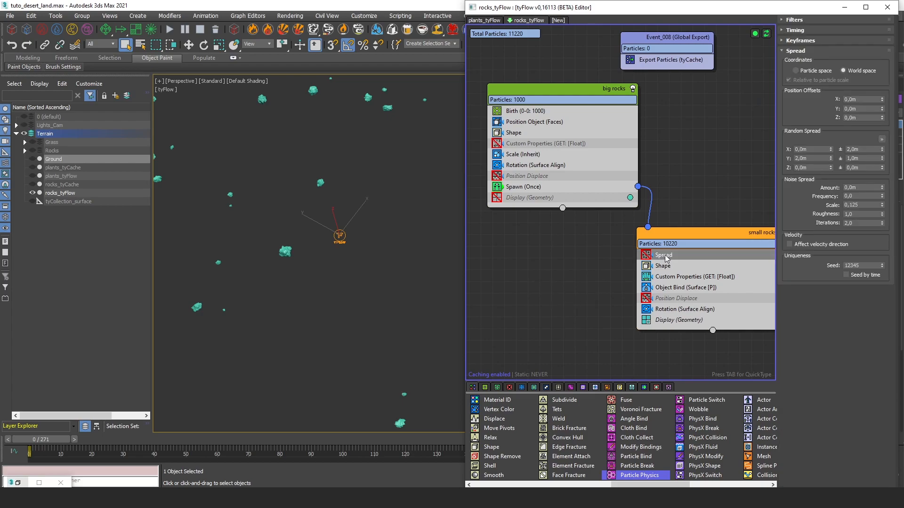
{"action": "left_click", "coordinate": [647, 257]}
{"action": "middle_click_drag", "start_coordinate": [371, 228], "coordinate": [390, 225]}
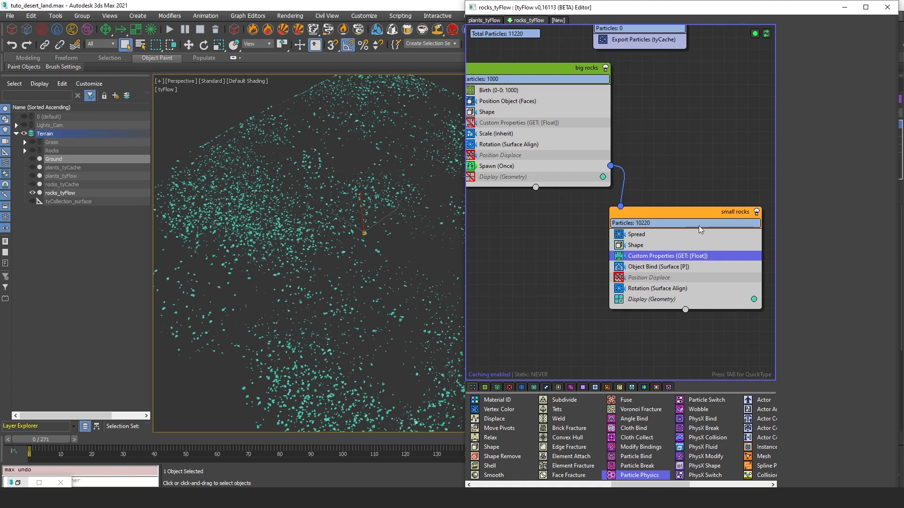
Examine the small rocks' Shape list and compare the Rocks_Large and Rocks_Small source models.
{"action": "left_click", "coordinate": [681, 246]}
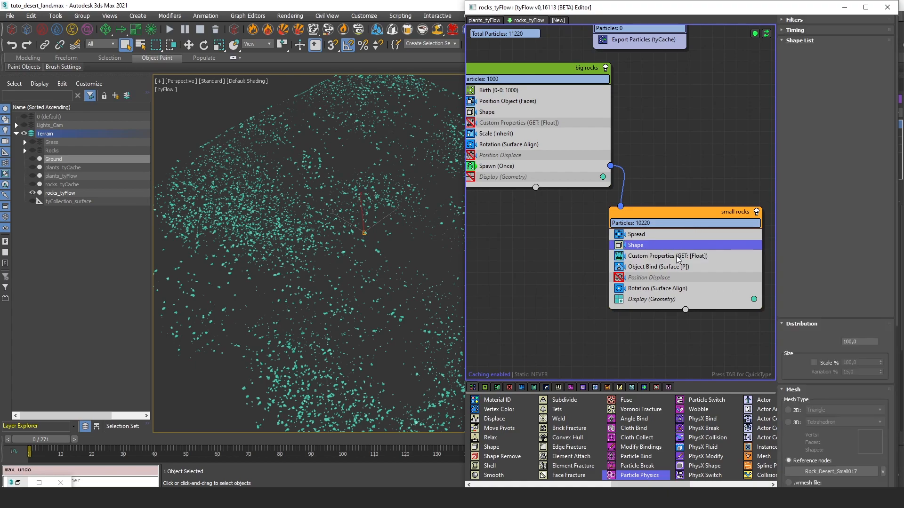
{"action": "left_click", "coordinate": [839, 71]}
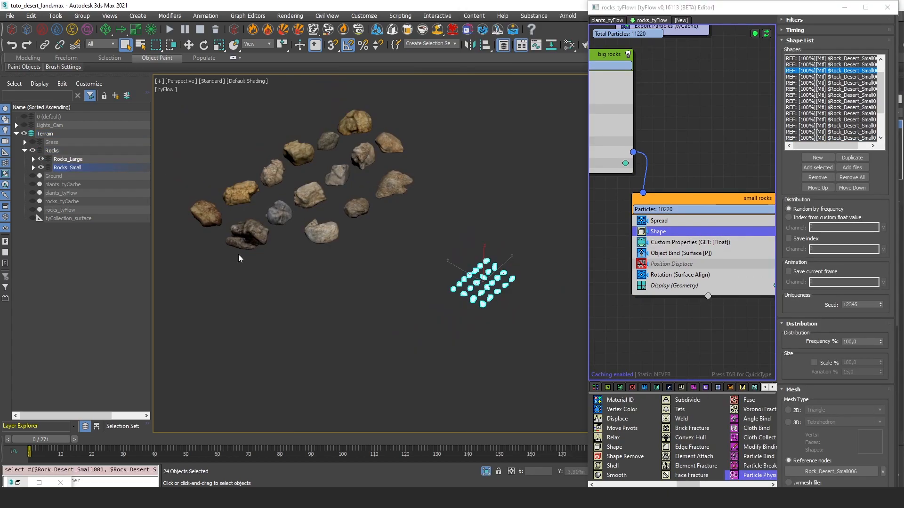
{"action": "left_click_drag", "start_coordinate": [206, 298], "coordinate": [407, 112]}
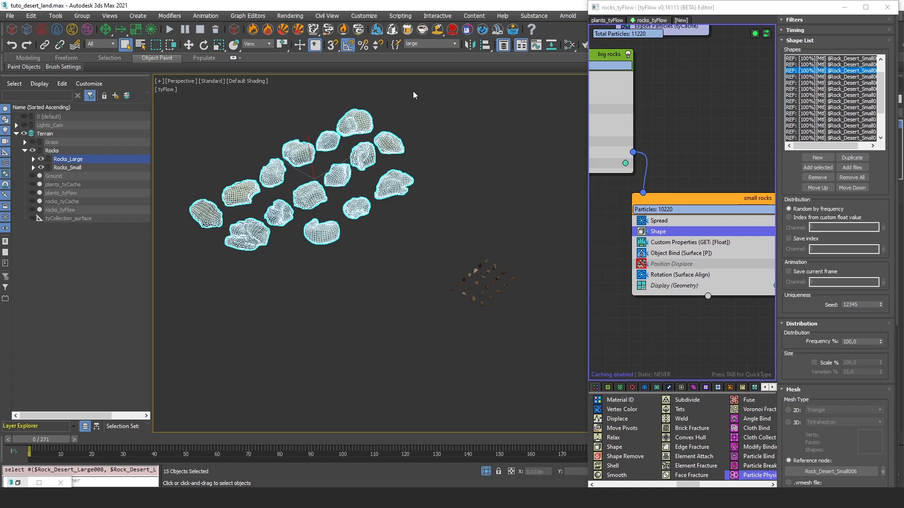
{"action": "left_click", "coordinate": [414, 325]}
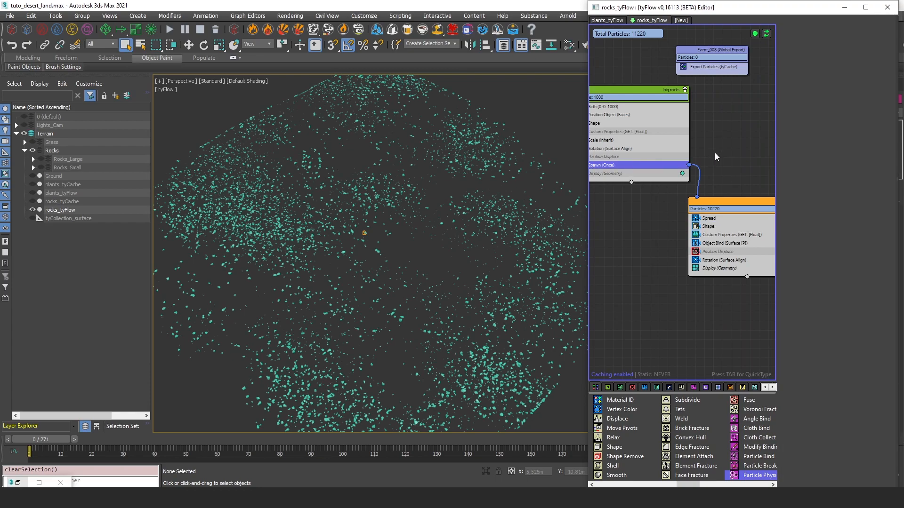
Try an inherited scale of 100% in the big rocks' Spawn operator and restore it to 200%.
{"action": "left_click", "coordinate": [614, 164]}
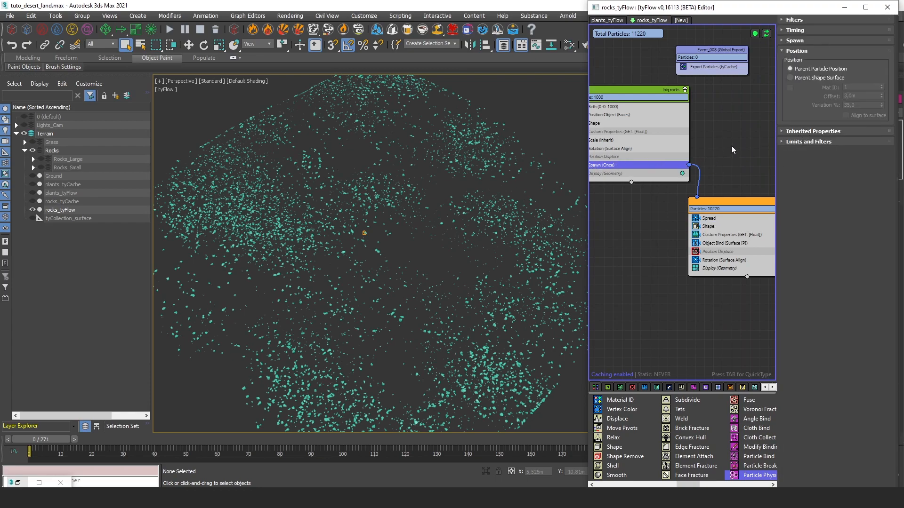
{"action": "middle_click_drag", "start_coordinate": [739, 143], "coordinate": [757, 150]}
{"action": "left_click", "coordinate": [813, 131]}
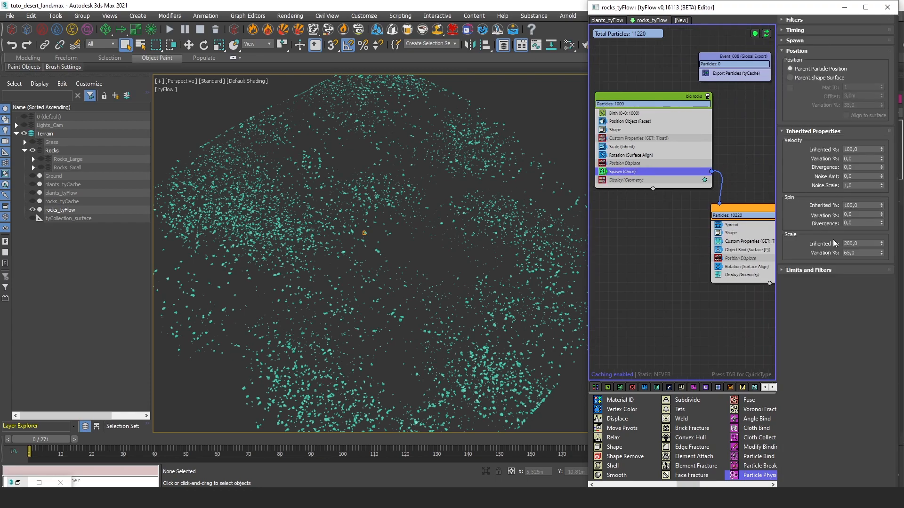
{"action": "double_click", "coordinate": [862, 243]}
{"action": "type", "text": "10"}
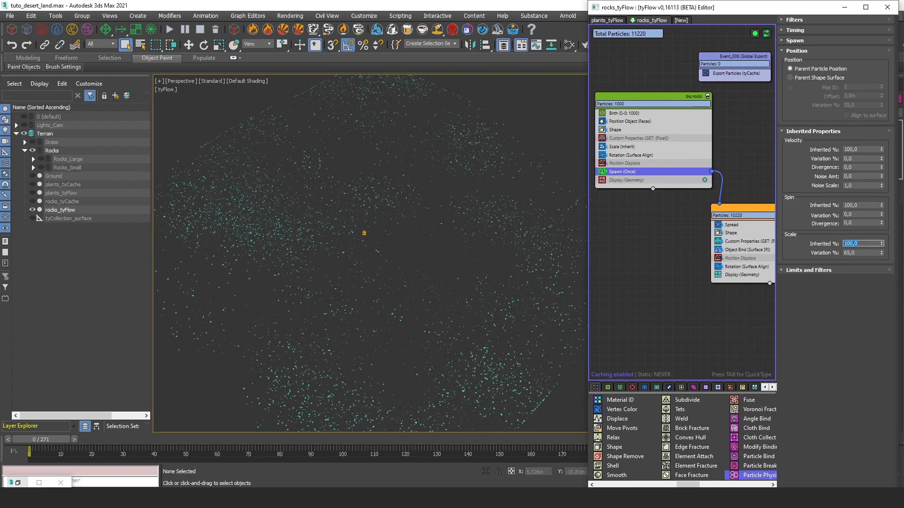
{"action": "key", "text": "Return"}
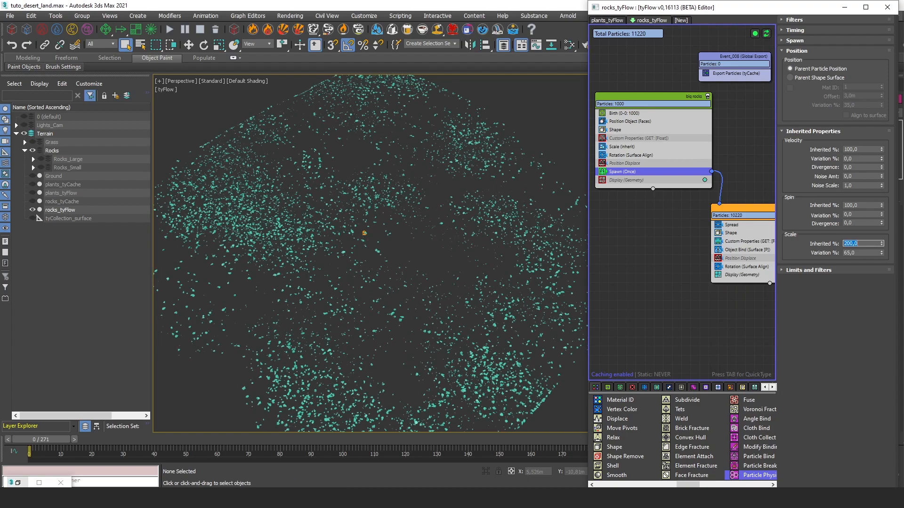
{"action": "key", "text": "Tab"}
{"action": "middle_click_drag", "start_coordinate": [660, 171], "coordinate": [685, 216]}
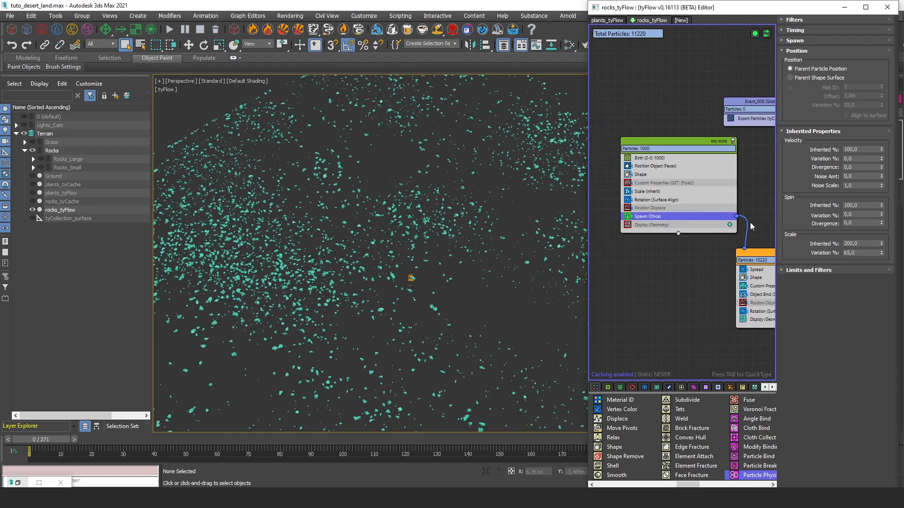
Compare the big rocks' Scale operator values with the inherited scale and variation settings of the Spawn operator.
{"action": "middle_click_drag", "start_coordinate": [762, 249], "coordinate": [683, 233]}
{"action": "middle_click_drag", "start_coordinate": [646, 188], "coordinate": [681, 214]}
{"action": "left_click", "coordinate": [624, 186]}
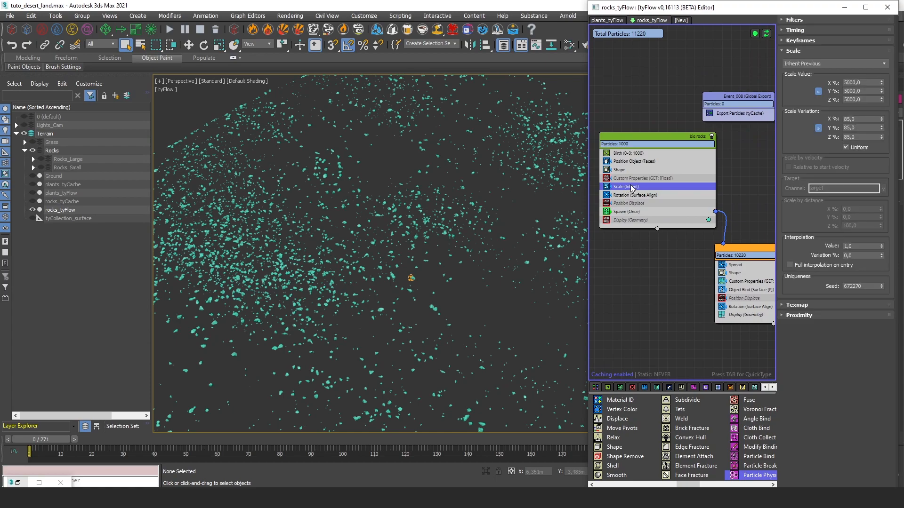
{"action": "left_click", "coordinate": [612, 212]}
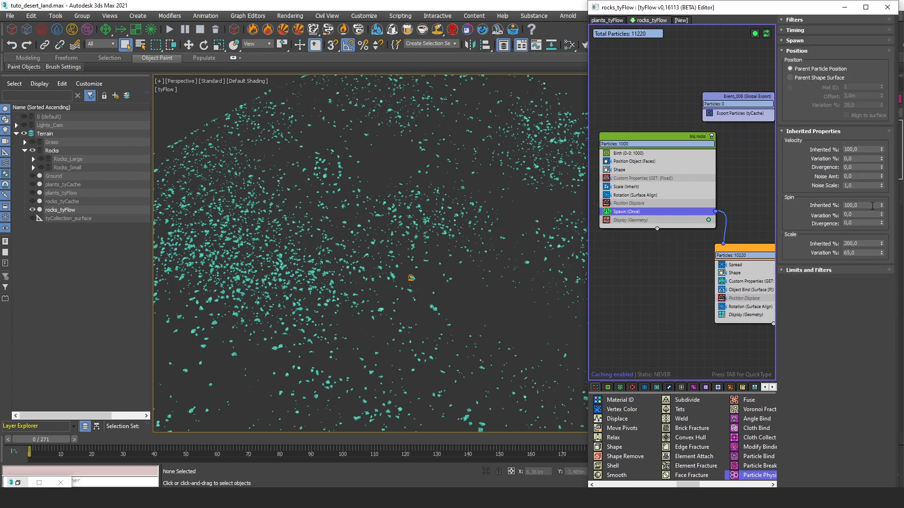
{"action": "scroll", "coordinate": [634, 216], "scroll_direction": "up", "scroll_amount": 2}
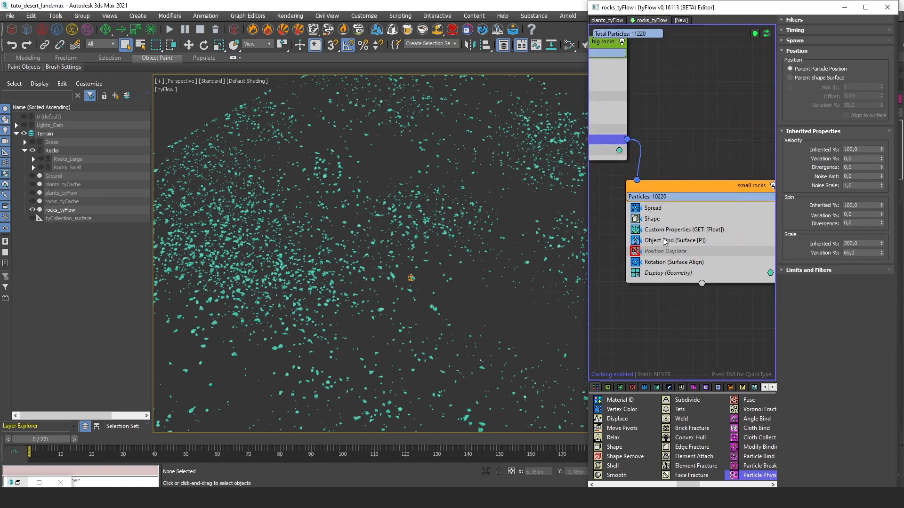
Turn off the small rocks' Custom Properties and Object Bind operators, and show the Ground and big rocks again.
{"action": "left_click", "coordinate": [671, 230]}
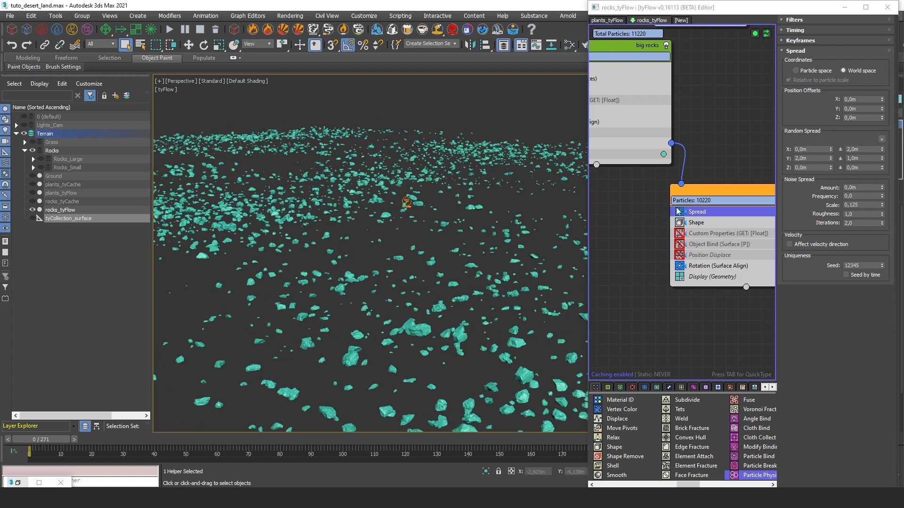
{"action": "left_click", "coordinate": [704, 246]}
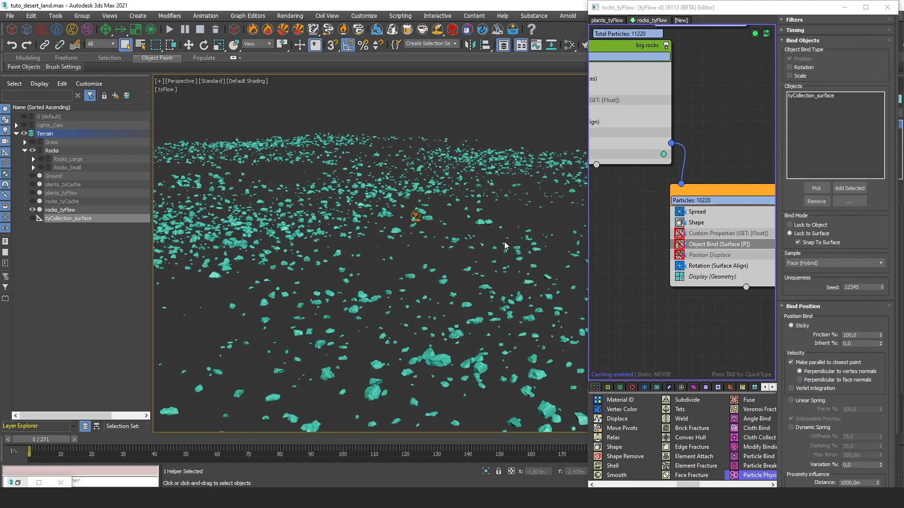
{"action": "middle_click_drag", "start_coordinate": [505, 235], "coordinate": [431, 174]}
{"action": "scroll", "coordinate": [438, 238], "scroll_direction": "down", "scroll_amount": 5}
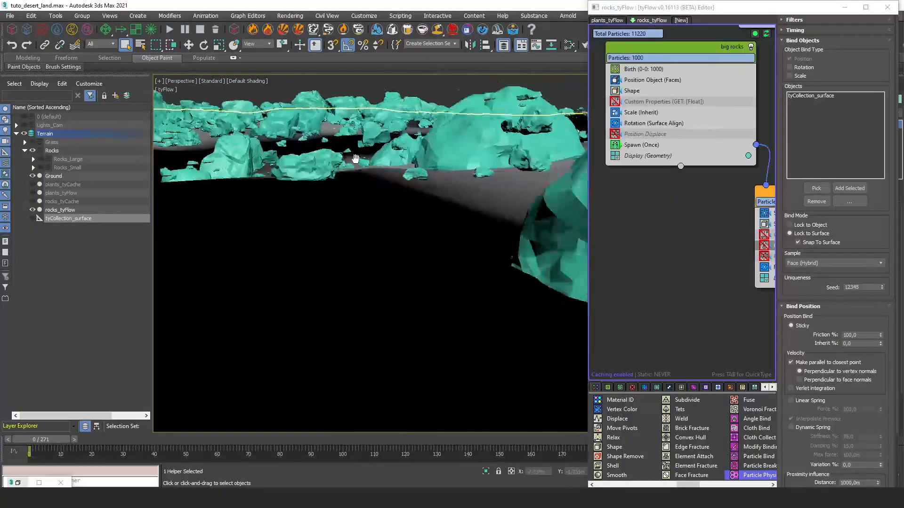
Examine how the small rocks sit relative to the terrain surface while Object Bind is off.
{"action": "middle_click_drag", "start_coordinate": [452, 245], "coordinate": [357, 172]}
{"action": "scroll", "coordinate": [357, 172], "scroll_direction": "down", "scroll_amount": 5}
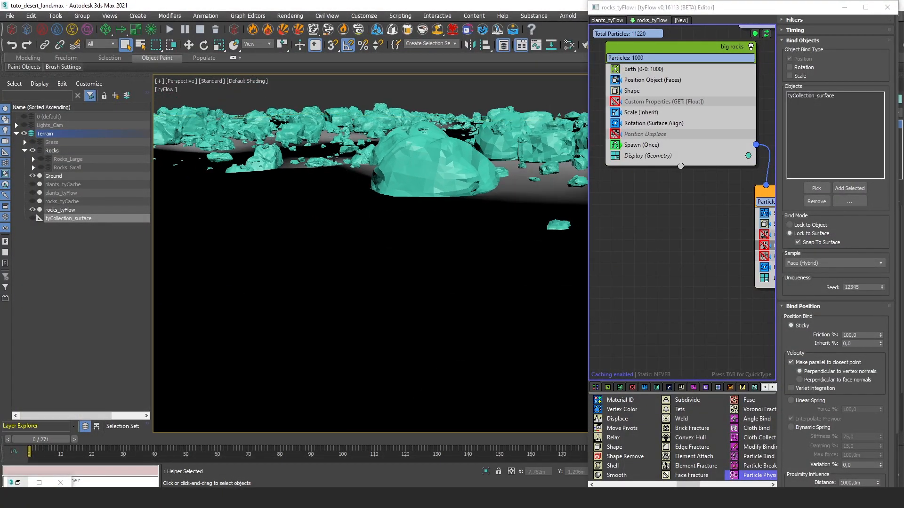
{"action": "scroll", "coordinate": [402, 170], "scroll_direction": "up", "scroll_amount": 4}
{"action": "middle_click_drag", "start_coordinate": [721, 179], "coordinate": [605, 164]}
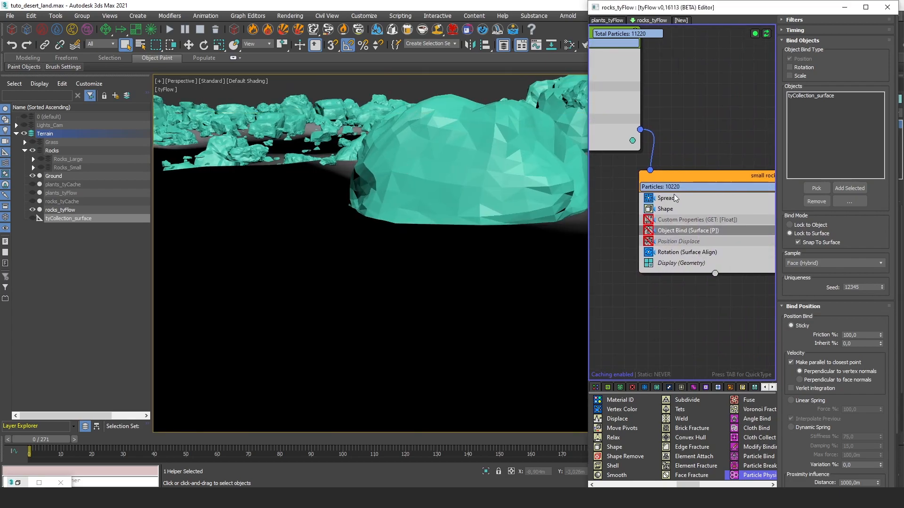
{"action": "scroll", "coordinate": [510, 174], "scroll_direction": "down", "scroll_amount": 3}
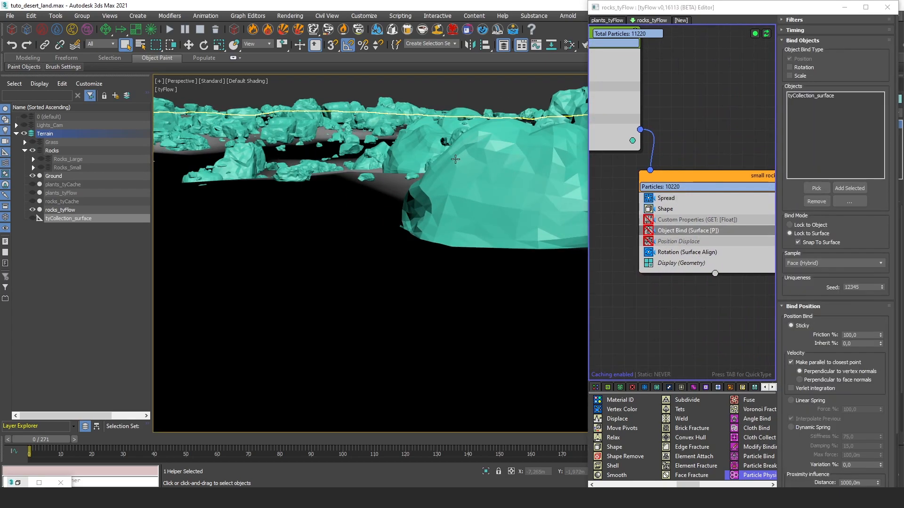
{"action": "scroll", "coordinate": [367, 156], "scroll_direction": "down", "scroll_amount": 3}
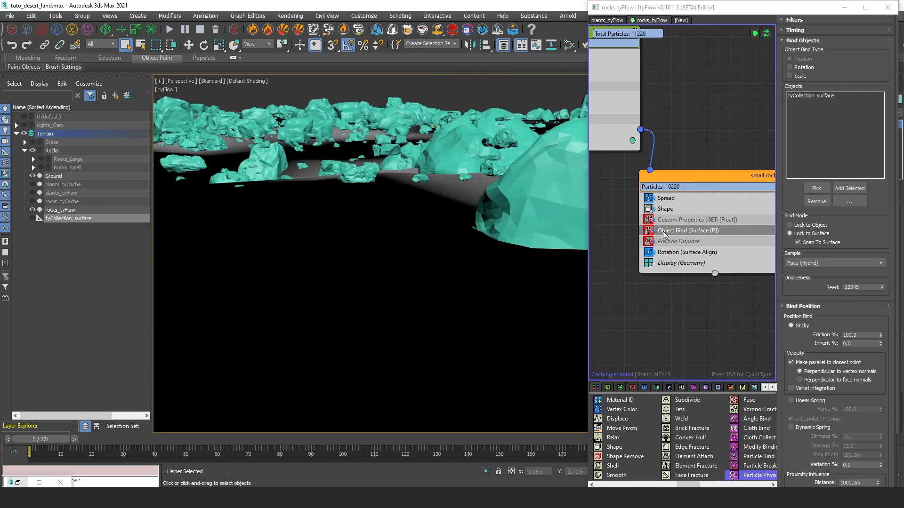
Turn the small rocks' Object Bind operator back on and examine its Lock to Surface, Snap To Surface and Timing settings.
{"action": "left_click", "coordinate": [648, 232]}
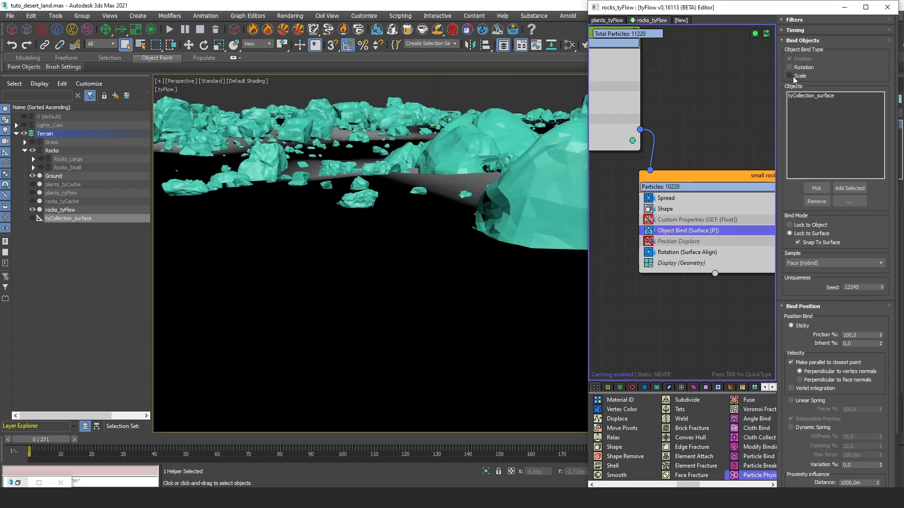
{"action": "scroll", "coordinate": [801, 216], "scroll_direction": "down", "scroll_amount": 2}
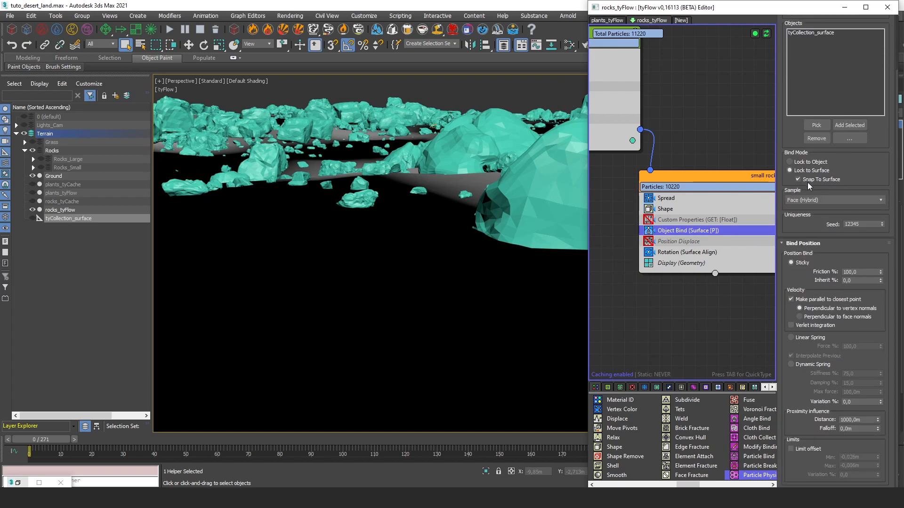
{"action": "scroll", "coordinate": [842, 188], "scroll_direction": "up", "scroll_amount": 2}
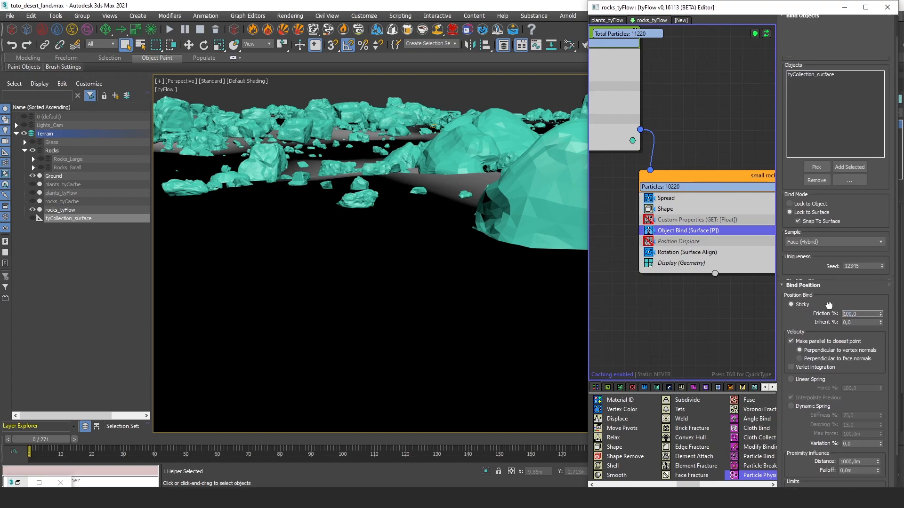
{"action": "left_click", "coordinate": [799, 30]}
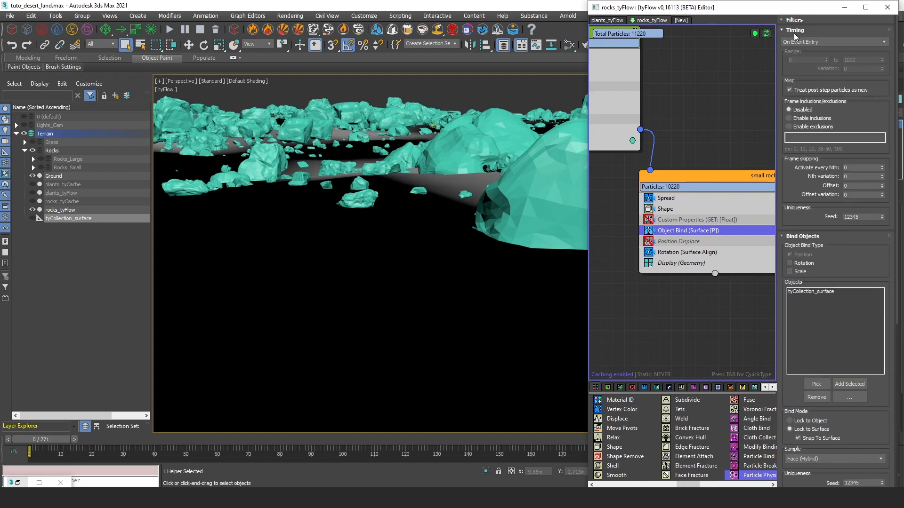
{"action": "left_click", "coordinate": [804, 44]}
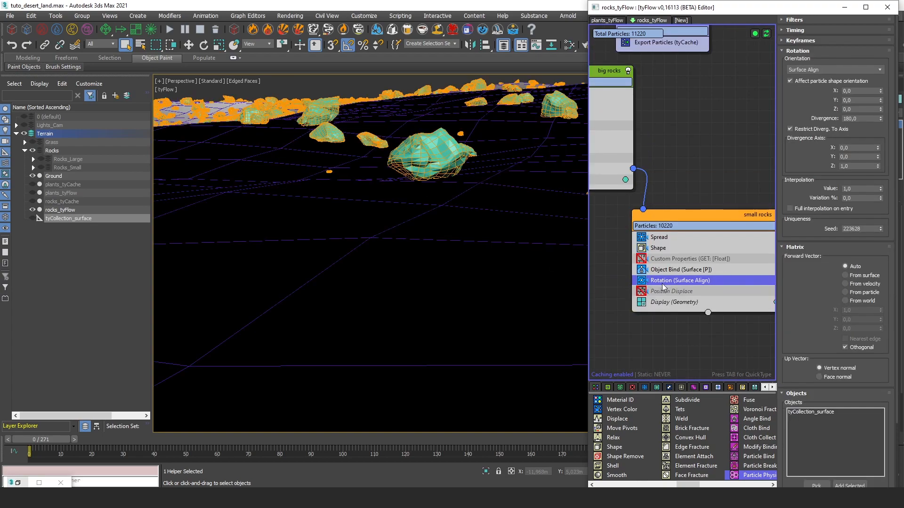
Toggle the small rocks' Position Displace operator on and off and examine the Surface Align settings of Rotation.
{"action": "left_click", "coordinate": [641, 291]}
{"action": "left_click", "coordinate": [641, 291]}
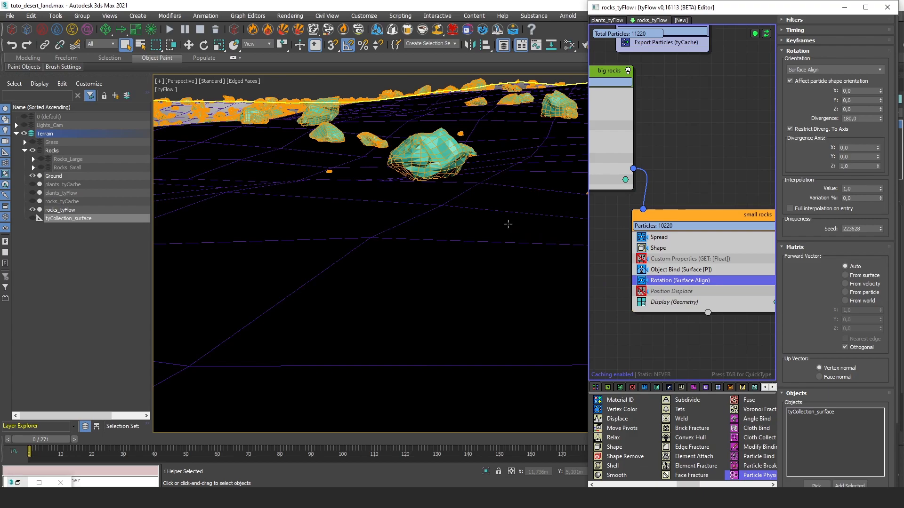
{"action": "scroll", "coordinate": [829, 141], "scroll_direction": "down", "scroll_amount": 1}
{"action": "double_click", "coordinate": [852, 103]}
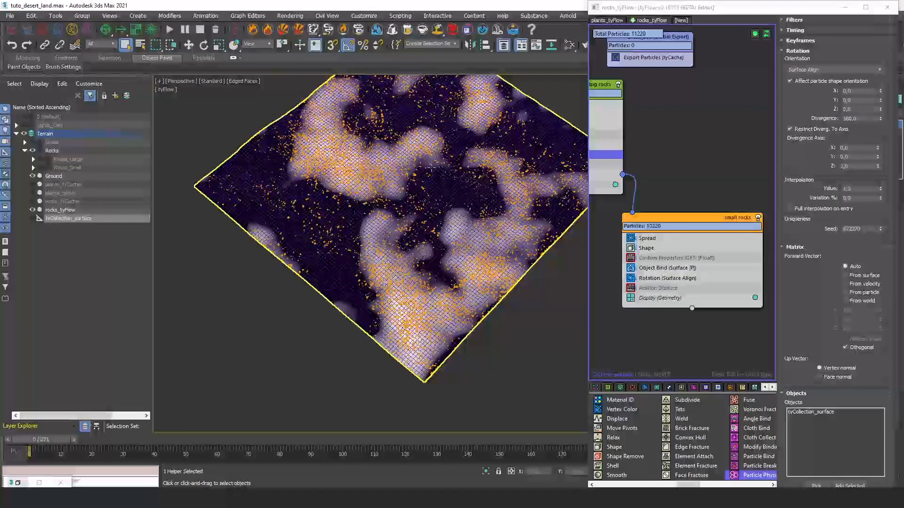
Switch off the edged faces display and hide the Ground to inspect the rocks across the whole terrain.
{"action": "middle_click_drag", "start_coordinate": [431, 169], "coordinate": [448, 232]}
{"action": "scroll", "coordinate": [449, 233], "scroll_direction": "up", "scroll_amount": 4}
{"action": "key", "text": "F4"}
{"action": "middle_click_drag", "start_coordinate": [673, 190], "coordinate": [790, 267]}
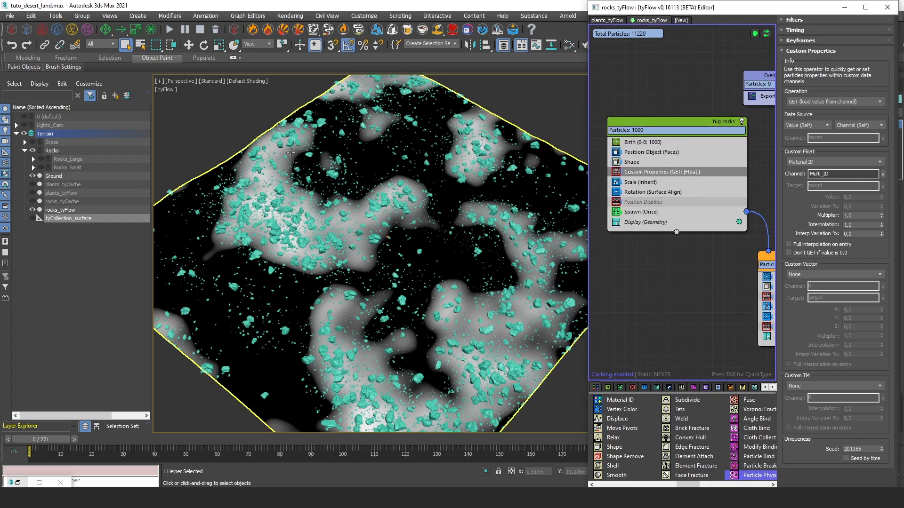
{"action": "left_click", "coordinate": [51, 176]}
{"action": "left_click", "coordinate": [32, 176]}
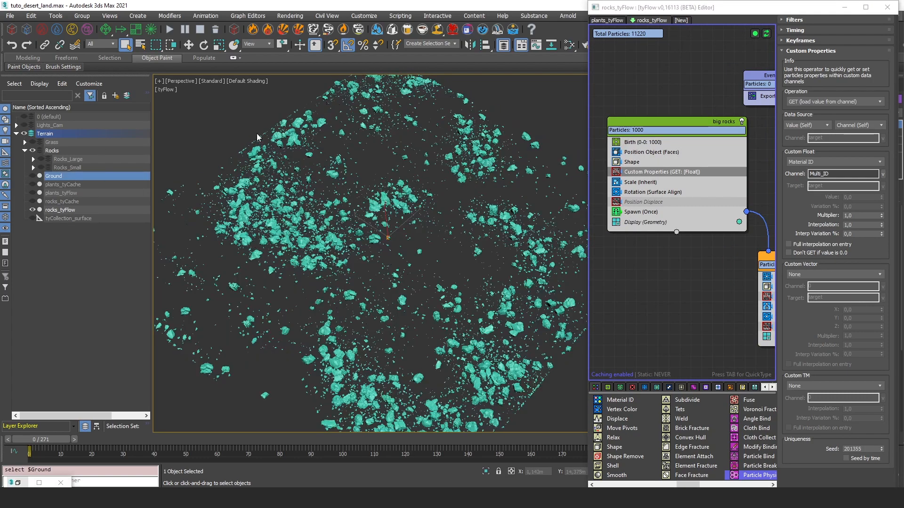
{"action": "left_click", "coordinate": [262, 141]}
Enable Display material in the big rocks' Display operator and inspect the rocks' materials.
{"action": "left_click", "coordinate": [645, 223]}
{"action": "left_click", "coordinate": [808, 337]}
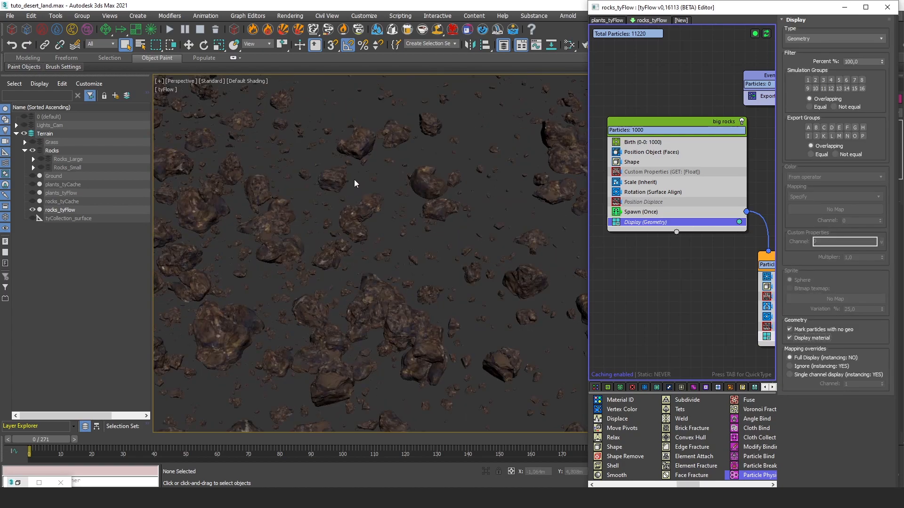
{"action": "scroll", "coordinate": [426, 176], "scroll_direction": "up", "scroll_amount": 5}
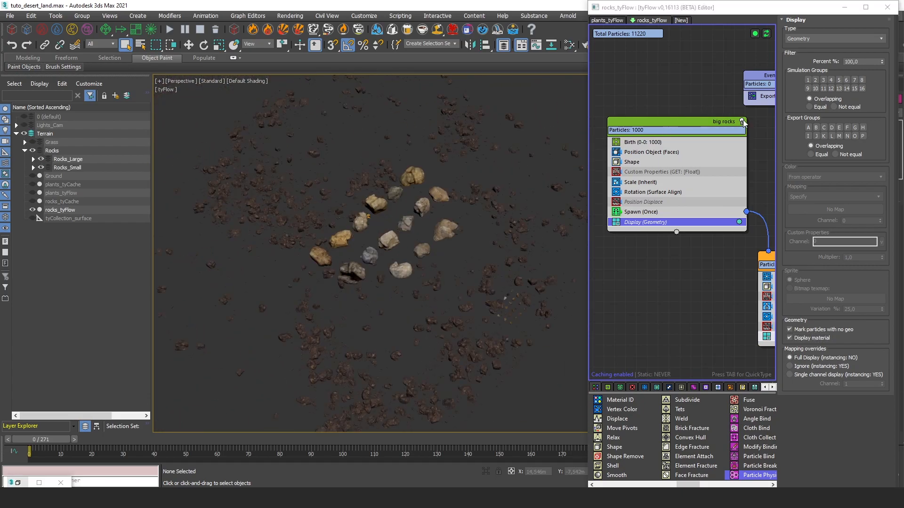
Examine the big rocks' Shape operator: its list of large rock references, Mesh settings and Instance Material override options.
{"action": "scroll", "coordinate": [377, 216], "scroll_direction": "up", "scroll_amount": 5}
{"action": "left_click", "coordinate": [631, 161]}
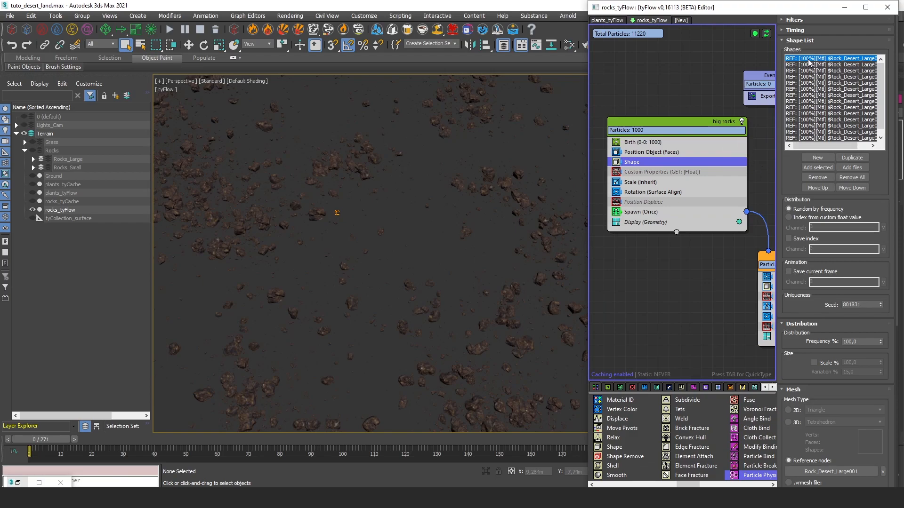
{"action": "left_click_drag", "start_coordinate": [785, 187], "coordinate": [806, 6]}
{"action": "left_click_drag", "start_coordinate": [789, 257], "coordinate": [822, 11]}
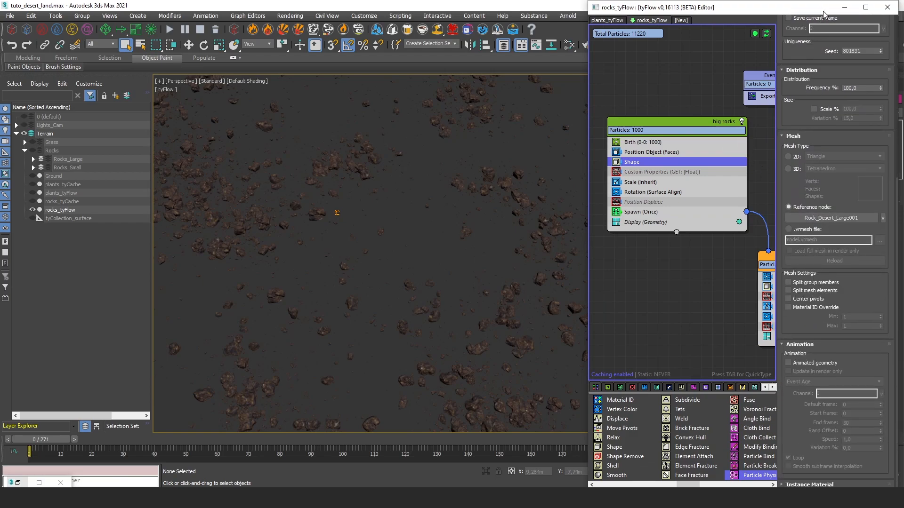
{"action": "left_click_drag", "start_coordinate": [803, 51], "coordinate": [804, 7]}
{"action": "left_click", "coordinate": [803, 485]}
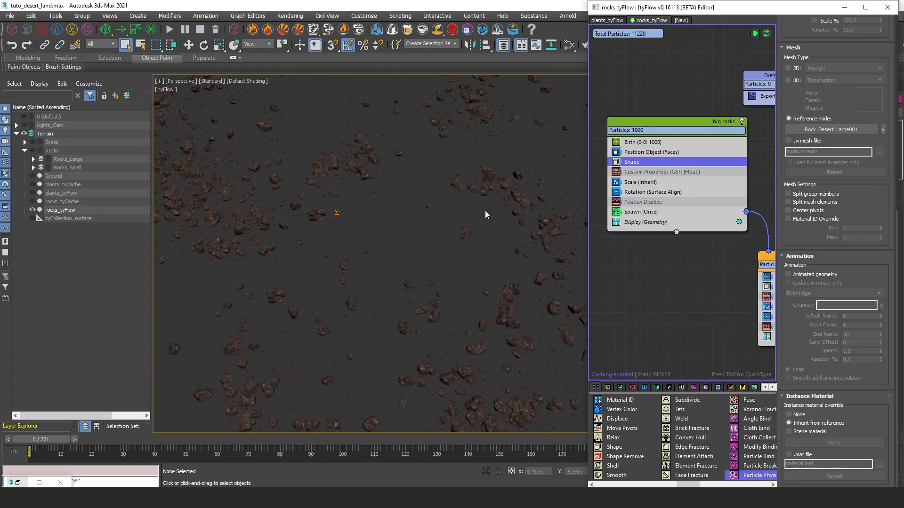
{"action": "scroll", "coordinate": [482, 211], "scroll_direction": "down", "scroll_amount": 5}
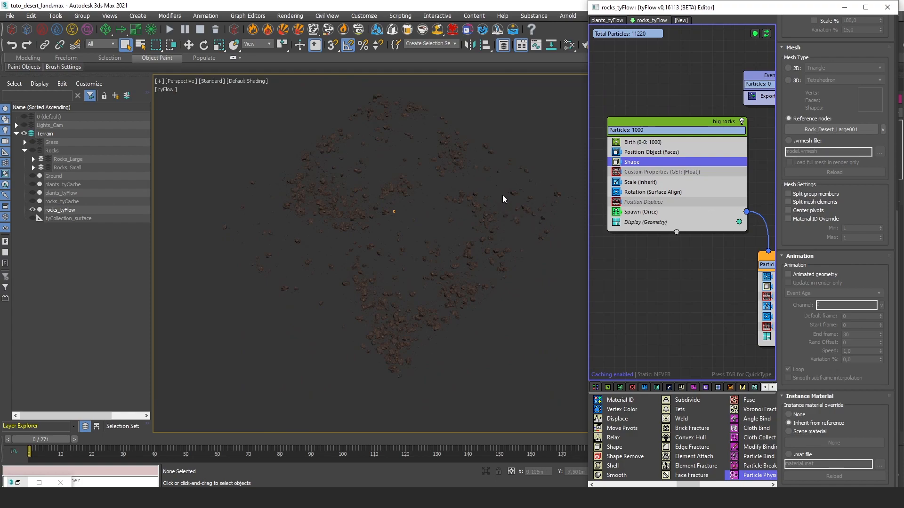
Enable the big rocks' Custom Properties operator for Material ID and compare the rocks' materials with it off and on.
{"action": "left_click", "coordinate": [674, 172]}
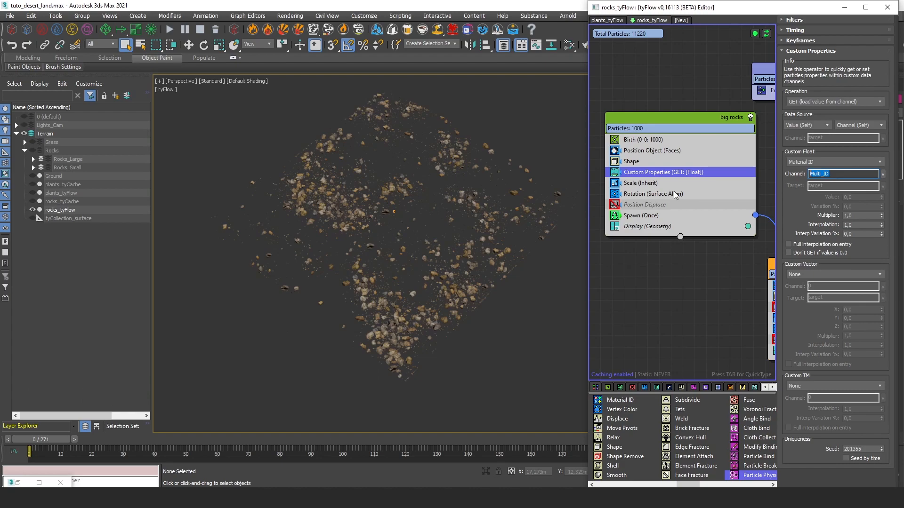
{"action": "left_click", "coordinate": [616, 173]}
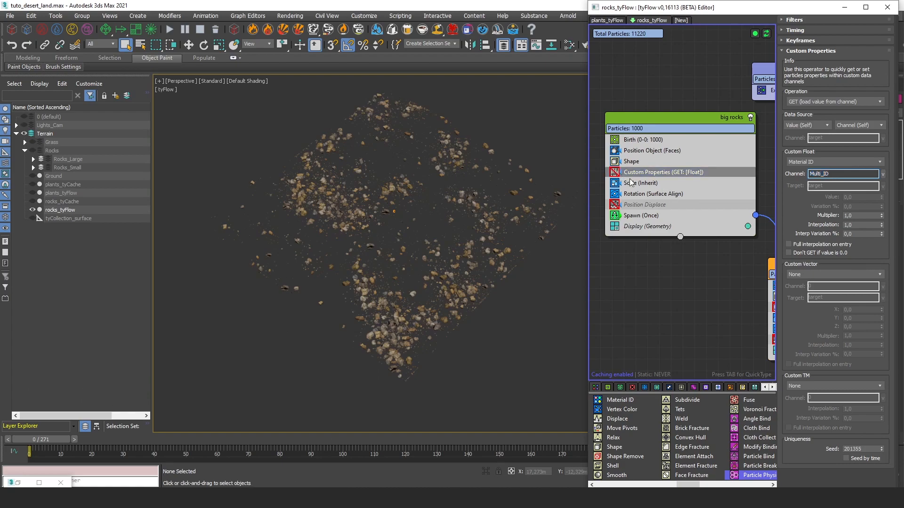
{"action": "left_click", "coordinate": [615, 172]}
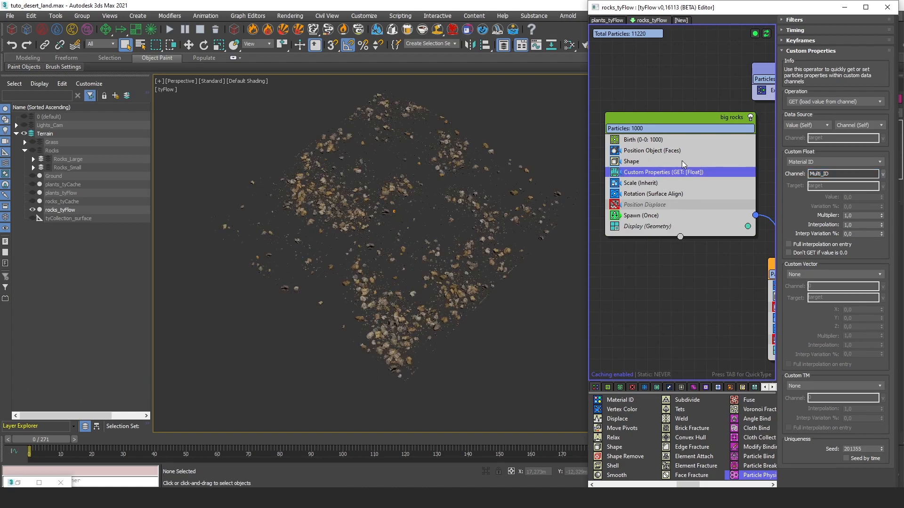
{"action": "scroll", "coordinate": [337, 190], "scroll_direction": "up", "scroll_amount": 3}
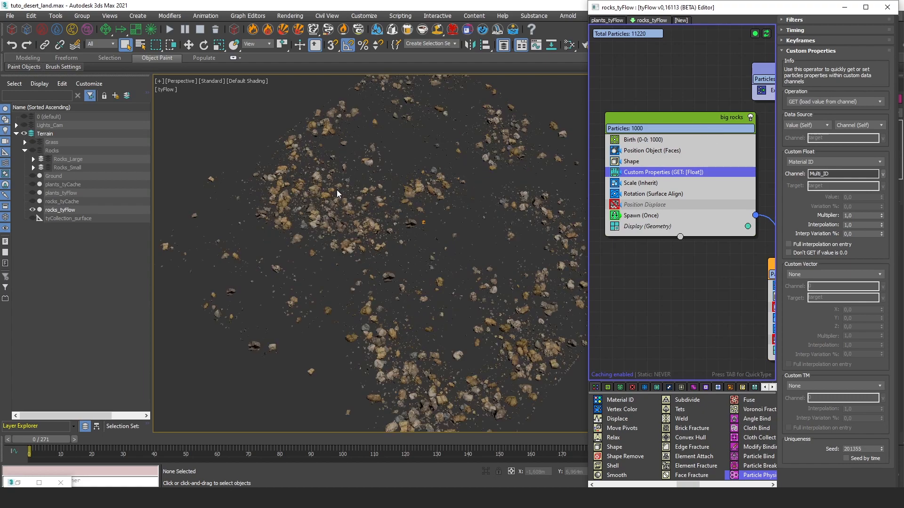
{"action": "key", "text": "m"}
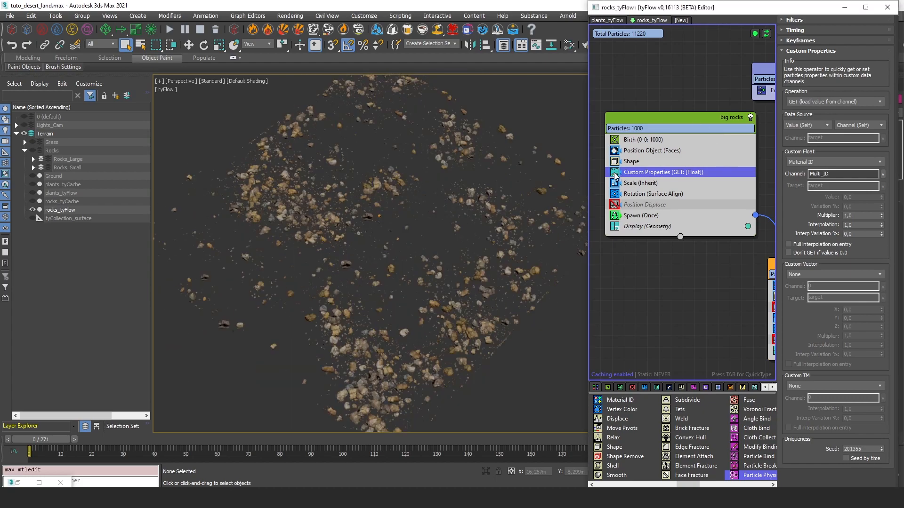
{"action": "left_click", "coordinate": [615, 172]}
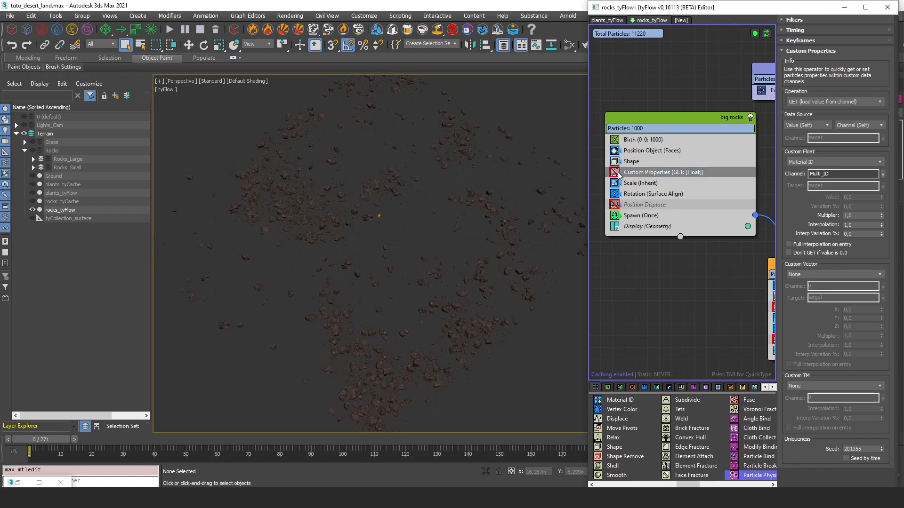
{"action": "left_click", "coordinate": [615, 172]}
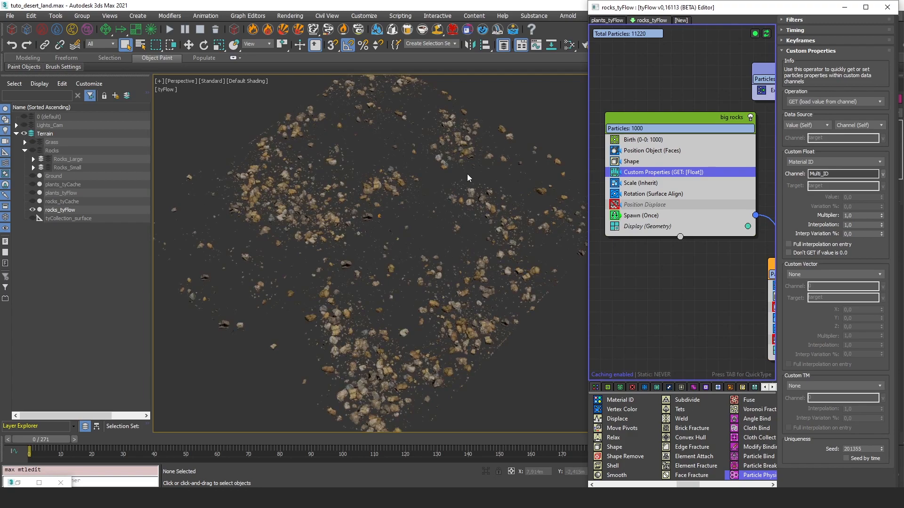
Load the material of the selected rocks_tyFlow object into the Slate Material Editor.
{"action": "key", "text": "m"}
{"action": "middle_click_drag", "start_coordinate": [531, 148], "coordinate": [629, 205]}
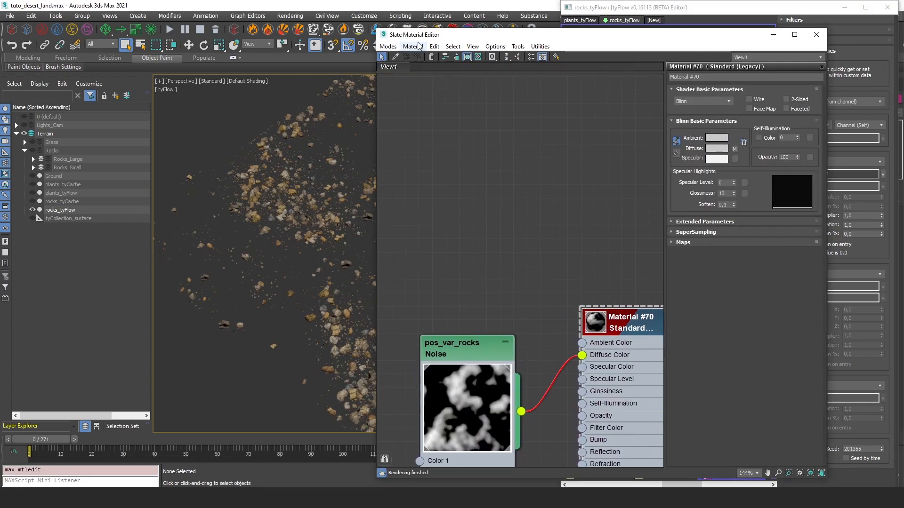
{"action": "left_click_drag", "start_coordinate": [490, 40], "coordinate": [353, 144]}
{"action": "left_click_drag", "start_coordinate": [460, 140], "coordinate": [585, 61]}
{"action": "left_click", "coordinate": [403, 67]}
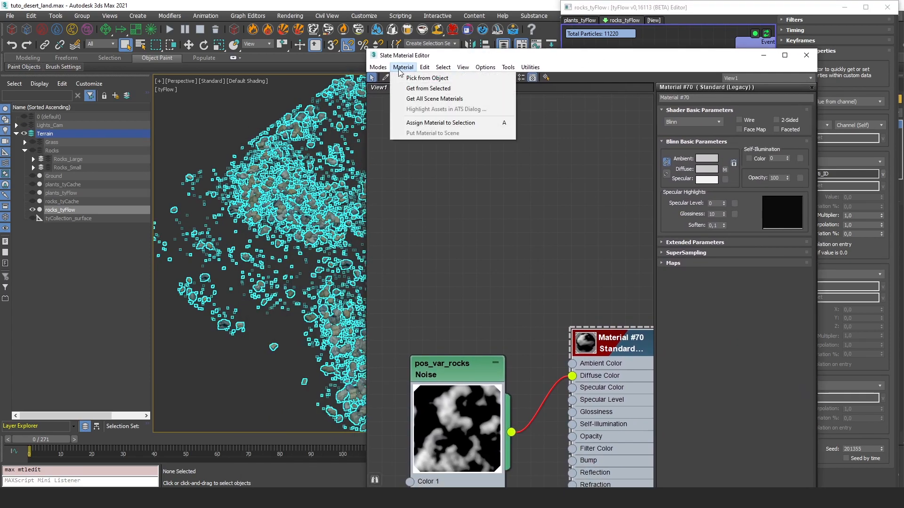
{"action": "left_click", "coordinate": [414, 89]}
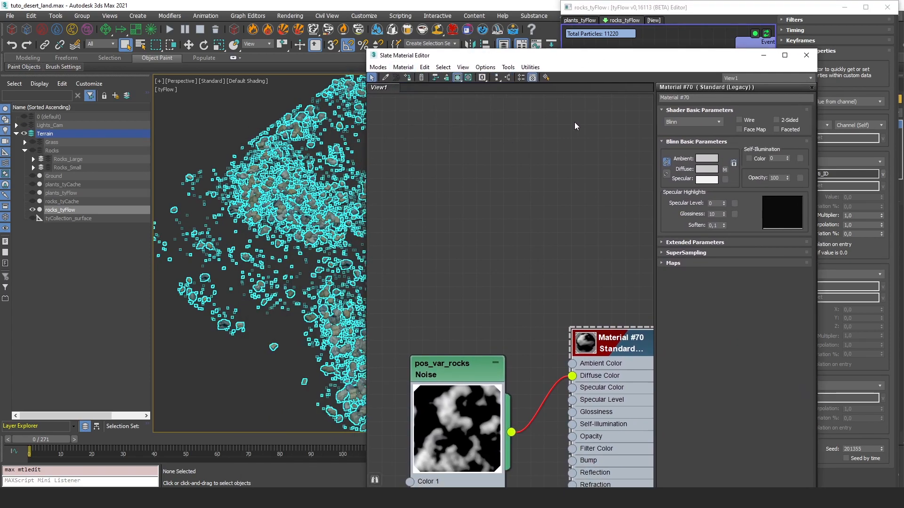
Maximize the material editor and locate the Multi/Sub-Object node within the rock material network.
{"action": "double_click", "coordinate": [584, 56]}
{"action": "middle_click_drag", "start_coordinate": [614, 132], "coordinate": [677, 139]}
{"action": "scroll", "coordinate": [371, 173], "scroll_direction": "up", "scroll_amount": 7}
{"action": "middle_click_drag", "start_coordinate": [345, 221], "coordinate": [662, 153]}
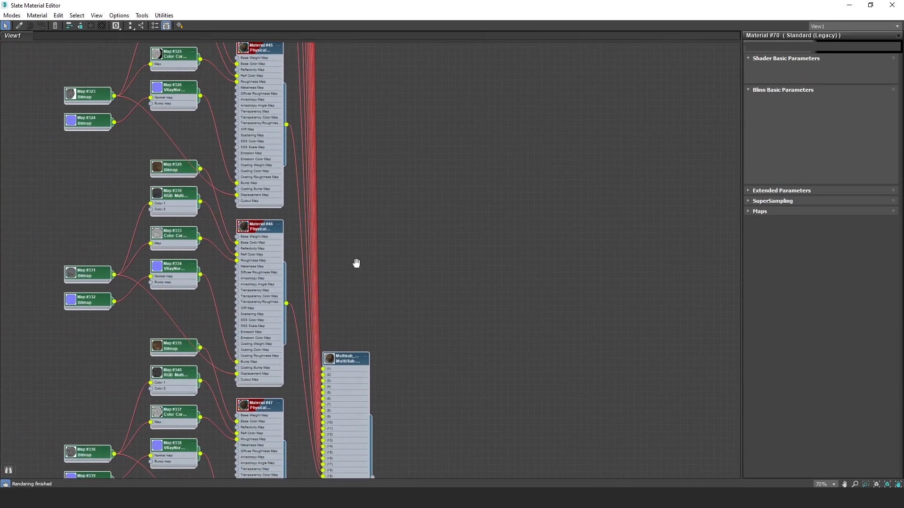
{"action": "middle_click_drag", "start_coordinate": [349, 274], "coordinate": [400, 203]}
{"action": "middle_click_drag", "start_coordinate": [424, 262], "coordinate": [435, 150]}
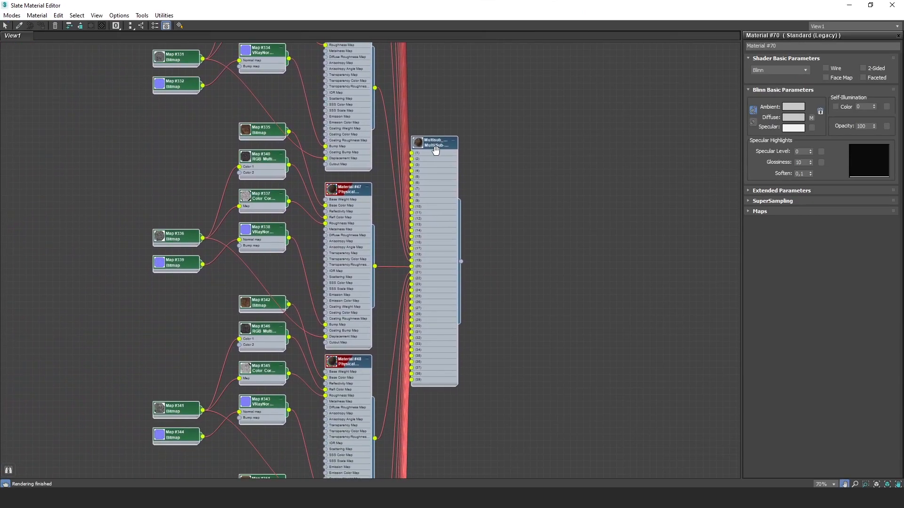
Examine the numbered sub-material slots of the Multi/Sub-Object node and the physical materials connected to them.
{"action": "scroll", "coordinate": [428, 188], "scroll_direction": "up", "scroll_amount": 4}
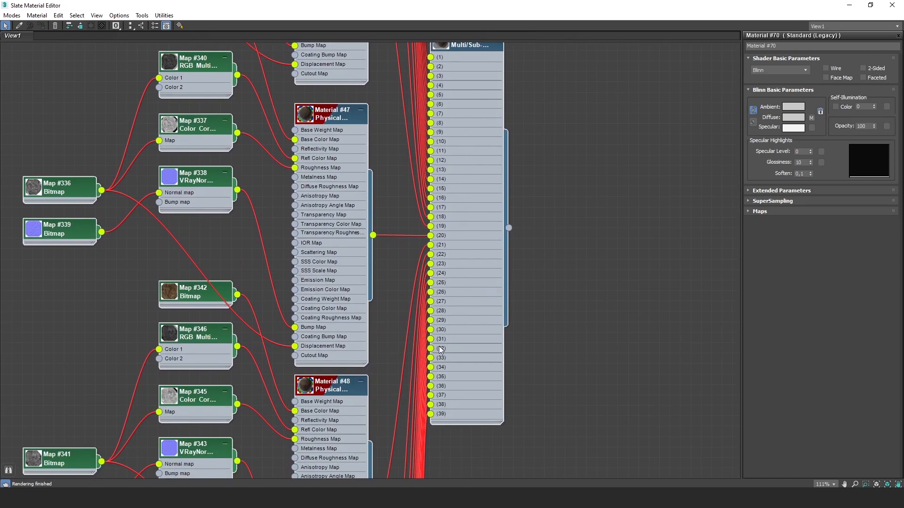
{"action": "middle_click_drag", "start_coordinate": [457, 137], "coordinate": [440, 377]}
{"action": "scroll", "coordinate": [430, 309], "scroll_direction": "down", "scroll_amount": 3}
{"action": "middle_click_drag", "start_coordinate": [430, 310], "coordinate": [430, 240]}
{"action": "scroll", "coordinate": [439, 251], "scroll_direction": "up", "scroll_amount": 4}
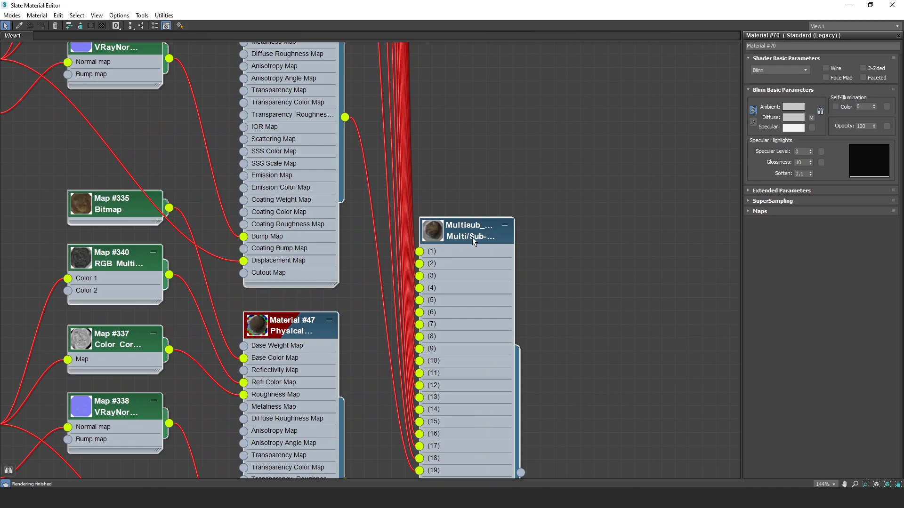
{"action": "middle_click_drag", "start_coordinate": [507, 236], "coordinate": [560, 236]}
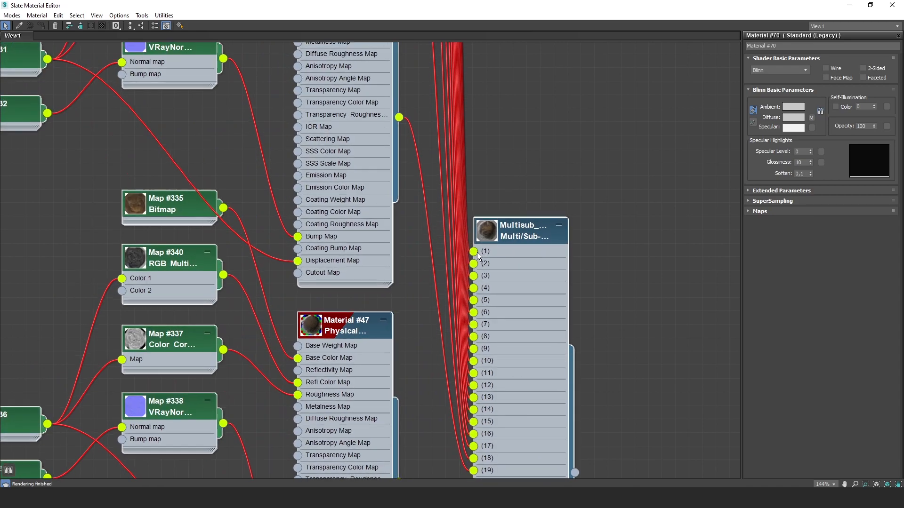
{"action": "left_click", "coordinate": [481, 252]}
{"action": "middle_click_drag", "start_coordinate": [510, 294], "coordinate": [512, 146]}
{"action": "middle_click_drag", "start_coordinate": [509, 350], "coordinate": [526, 145]}
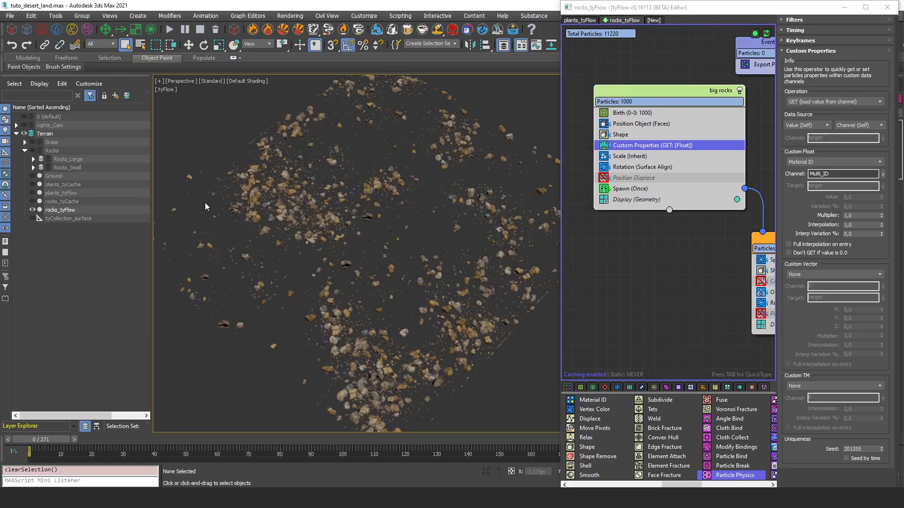
Unhide the Rocks layer, expand Rocks_Large and inspect the tyProperties modifier of Rock_Desert_Large001.
{"action": "left_click", "coordinate": [32, 151]}
{"action": "left_click", "coordinate": [51, 151]}
{"action": "left_click", "coordinate": [33, 159]}
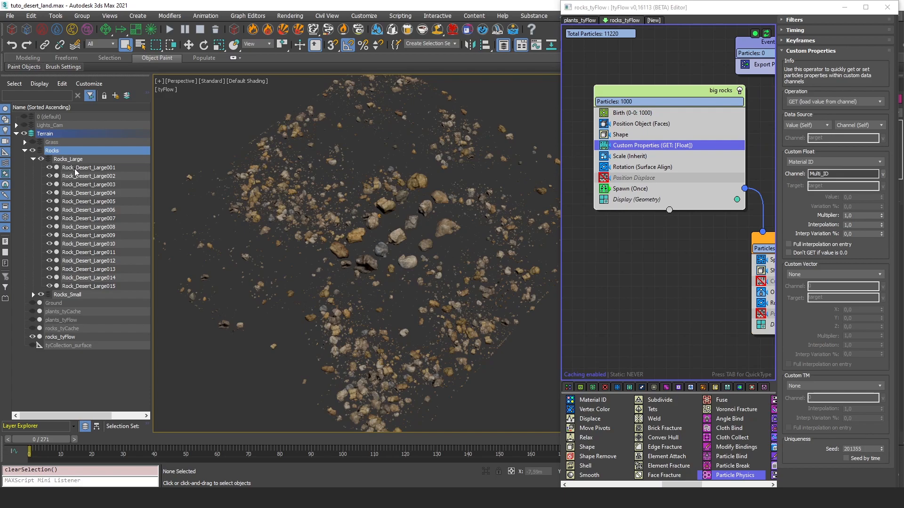
{"action": "left_click", "coordinate": [75, 168]}
{"action": "left_click_drag", "start_coordinate": [690, 13], "coordinate": [476, 338]}
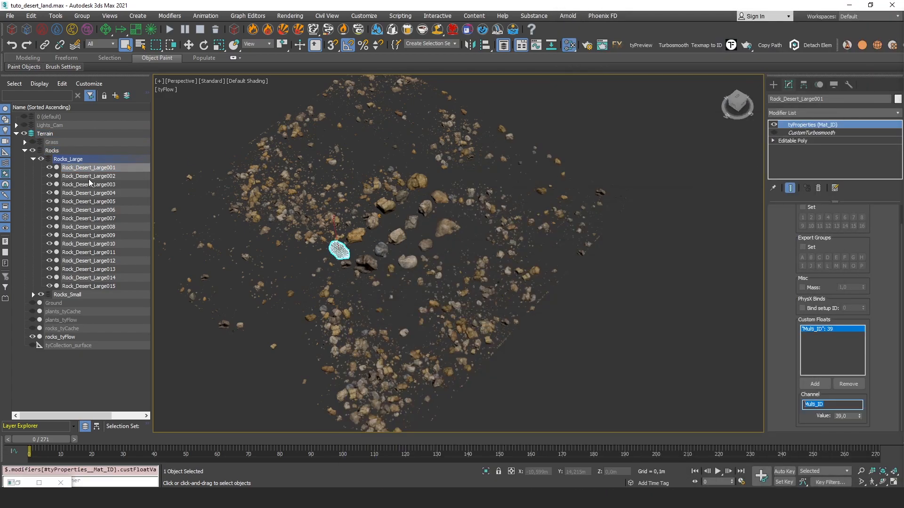
Compare the Multi_ID custom float values in the tyProperties modifiers of Rock_Desert_Large002, 003 and 004.
{"action": "left_click", "coordinate": [88, 176]}
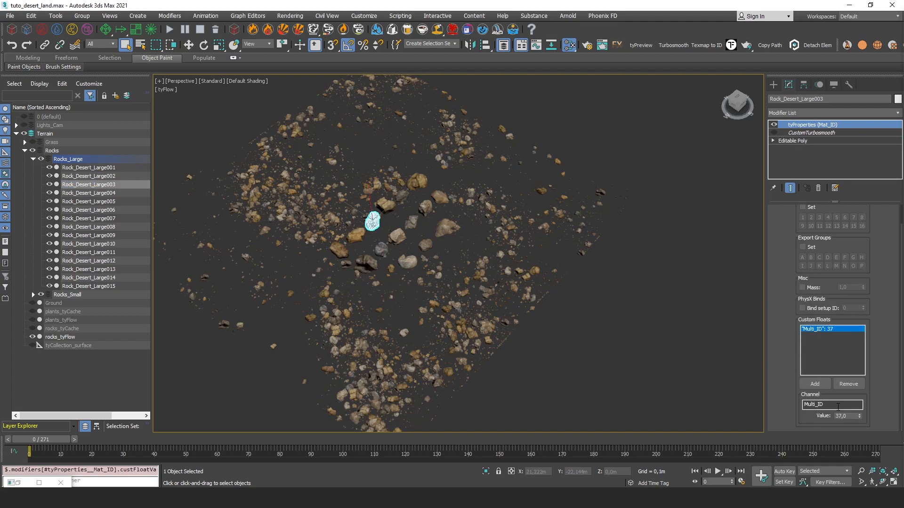
{"action": "left_click_drag", "start_coordinate": [848, 416], "coordinate": [794, 406]}
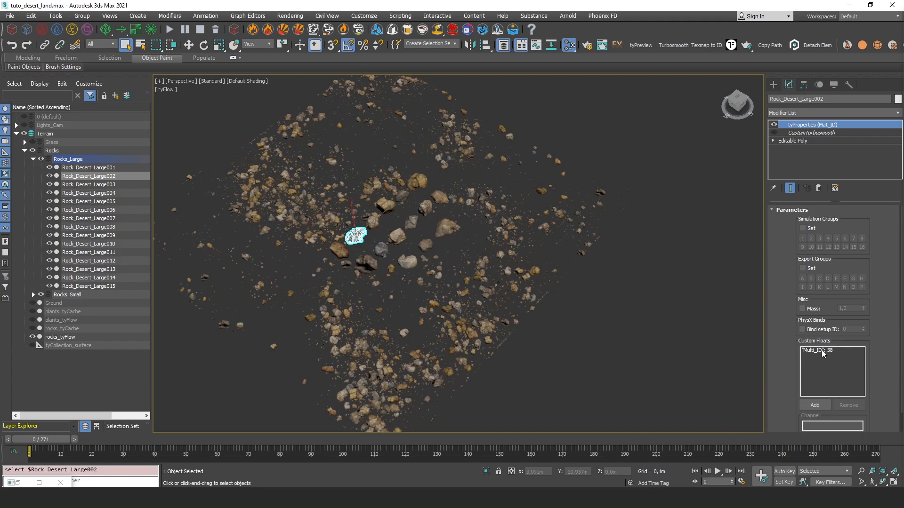
{"action": "left_click", "coordinate": [822, 351]}
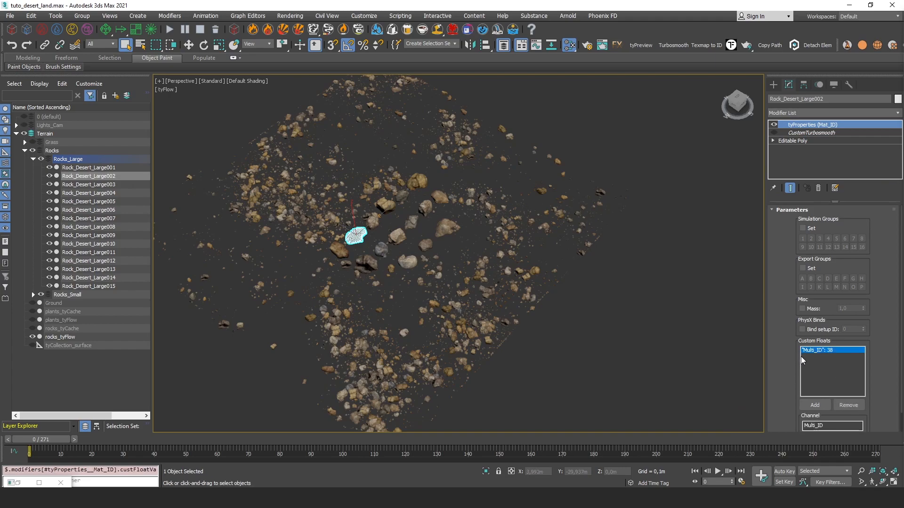
{"action": "scroll", "coordinate": [791, 355], "scroll_direction": "down", "scroll_amount": 2}
{"action": "double_click", "coordinate": [813, 404]}
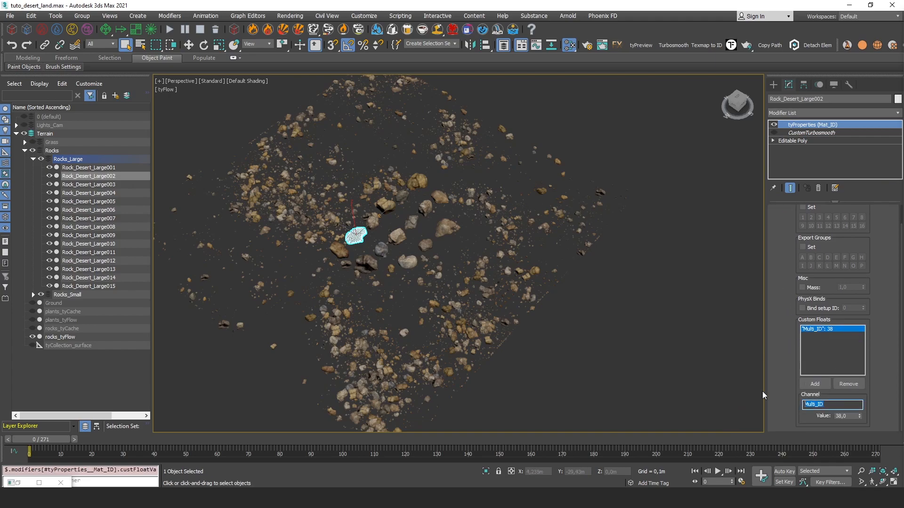
{"action": "left_click", "coordinate": [84, 193]}
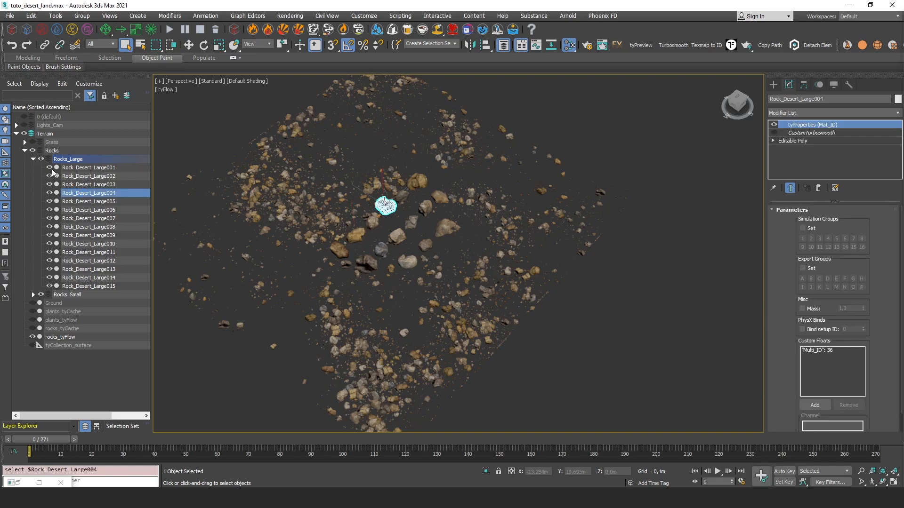
Select all rocks in the Rocks_Large layer and bring up the Materials to Multisub script with its multisub creation options.
{"action": "double_click", "coordinate": [69, 159]}
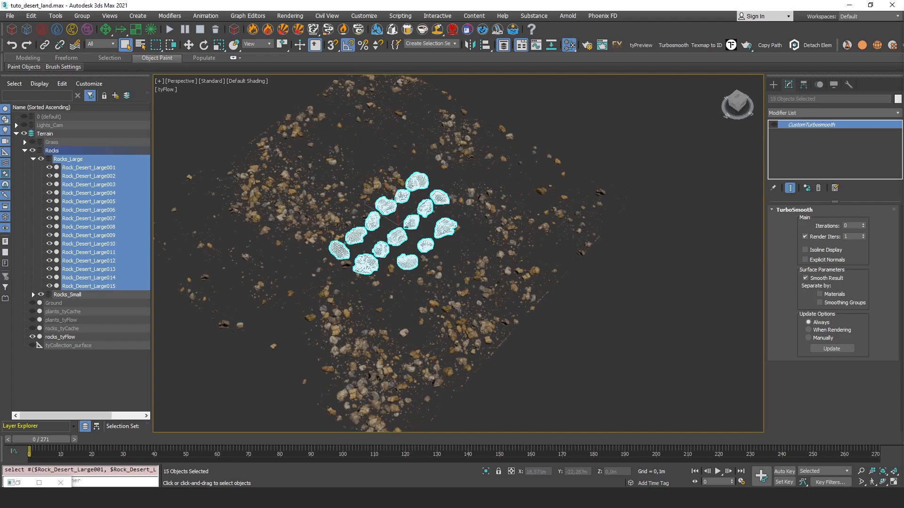
{"action": "left_click_drag", "start_coordinate": [618, 111], "coordinate": [625, 83]}
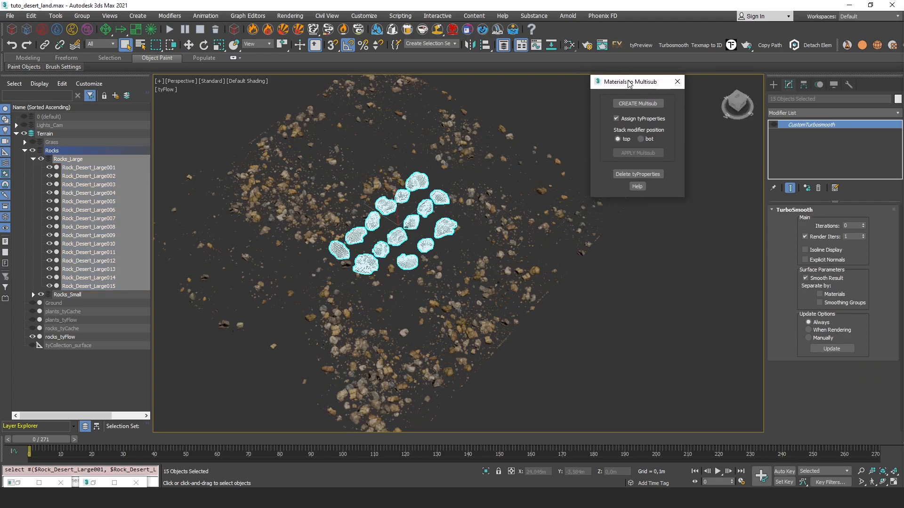
{"action": "left_click_drag", "start_coordinate": [633, 81], "coordinate": [601, 66]}
{"action": "left_click", "coordinate": [604, 88]}
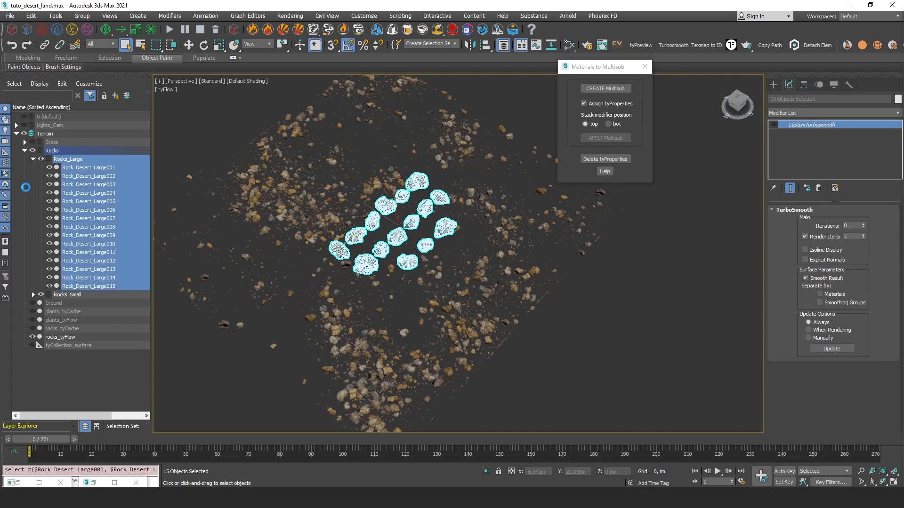
Select Rock_Desert_Large001, read the Materials to Multisub help text and close the script.
{"action": "left_click", "coordinate": [89, 168]}
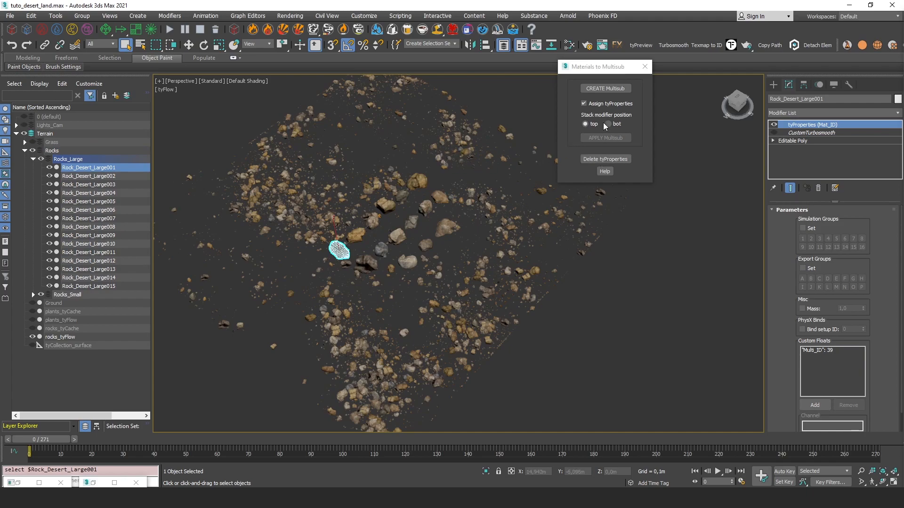
{"action": "left_click", "coordinate": [604, 171]}
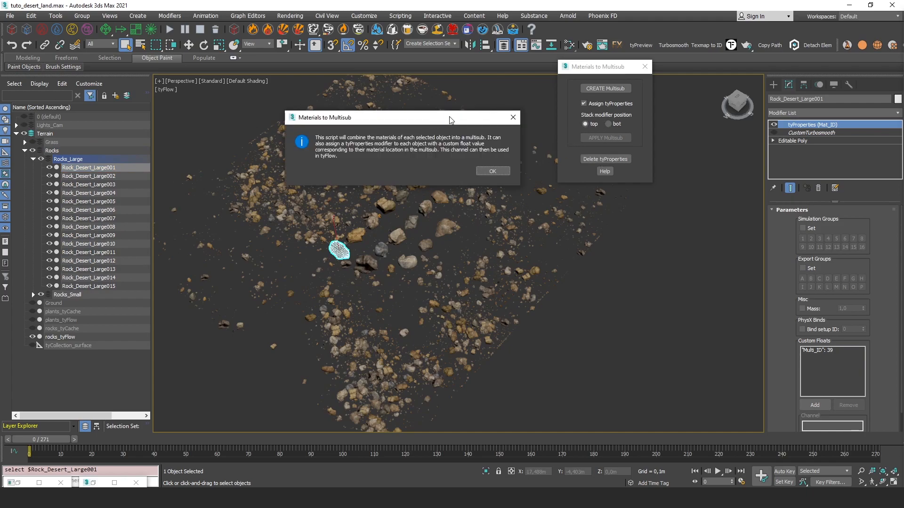
{"action": "left_click", "coordinate": [513, 118]}
{"action": "left_click", "coordinate": [616, 45]}
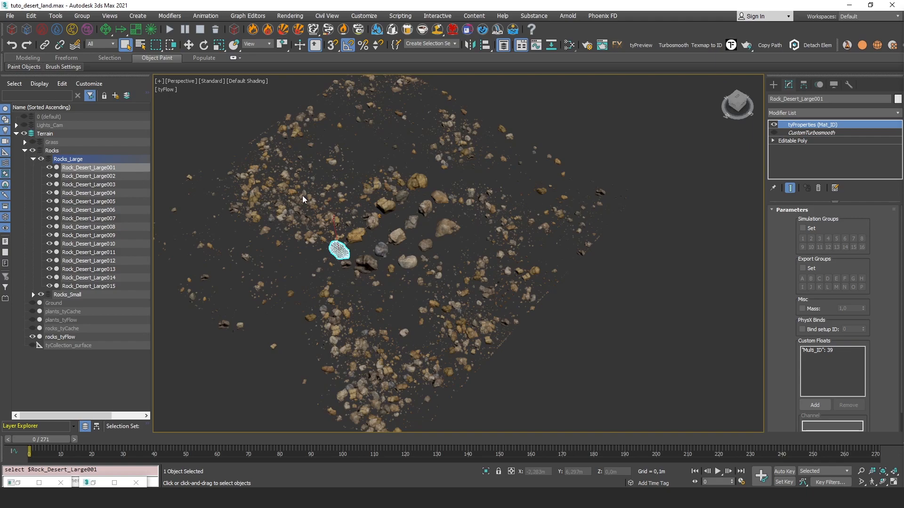
Hide the Rocks_Large layer and collapse its list of rocks.
{"action": "left_click", "coordinate": [40, 160]}
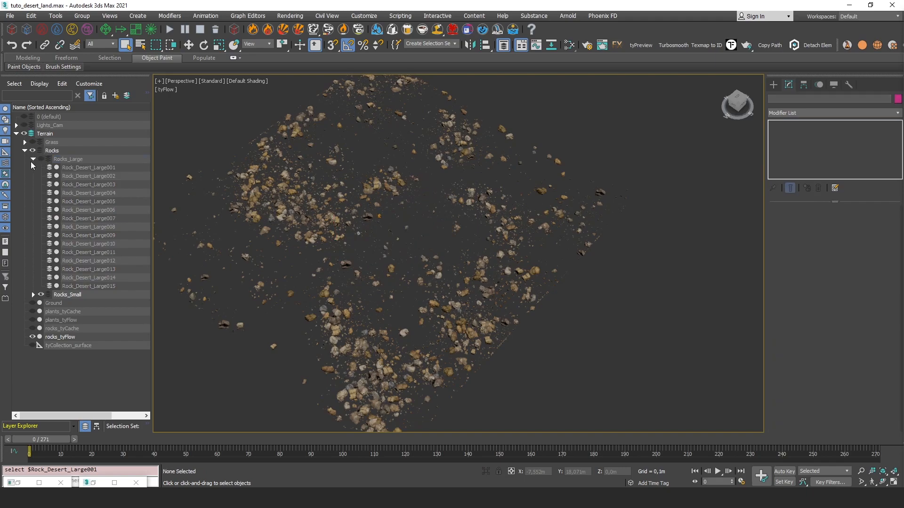
{"action": "left_click", "coordinate": [33, 161]}
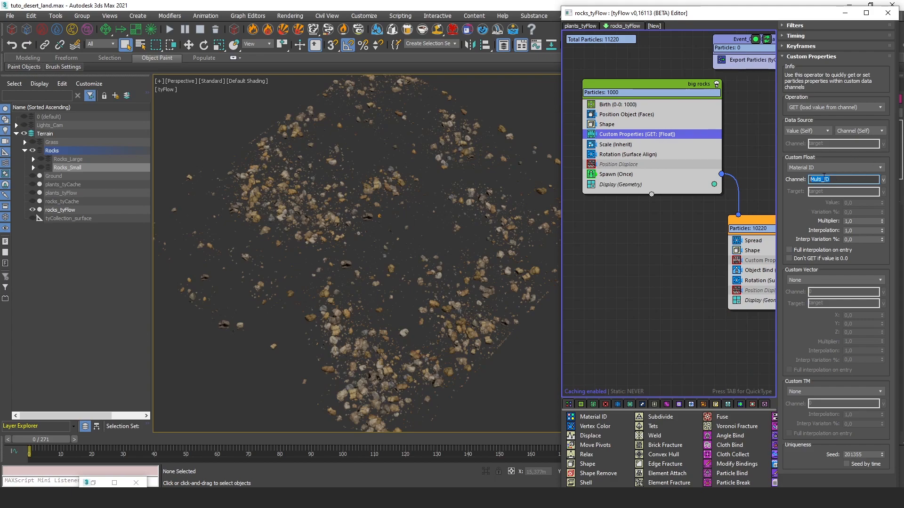
Examine the Material ID custom float and its Multi_ID channel in the big rocks event's Custom Properties operator.
{"action": "double_click", "coordinate": [821, 179]}
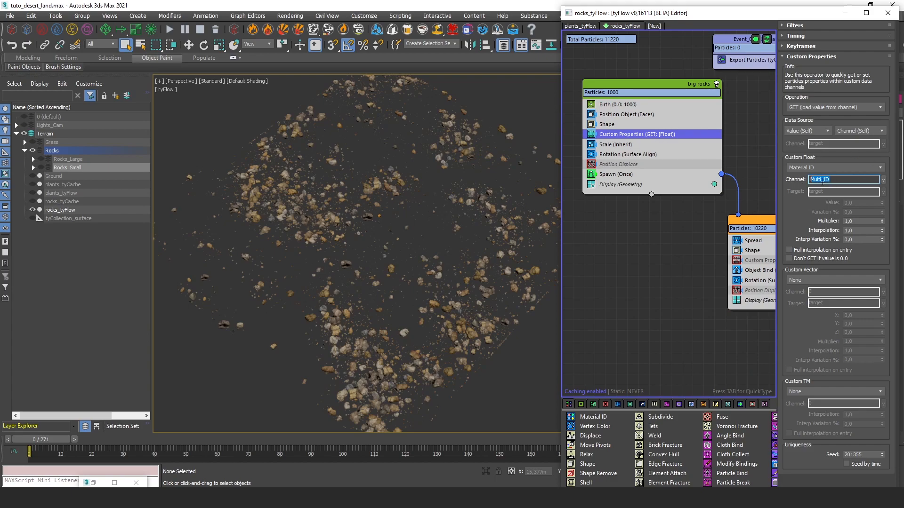
{"action": "left_click", "coordinate": [801, 168]}
{"action": "left_click", "coordinate": [785, 160]}
{"action": "left_click", "coordinate": [622, 135]}
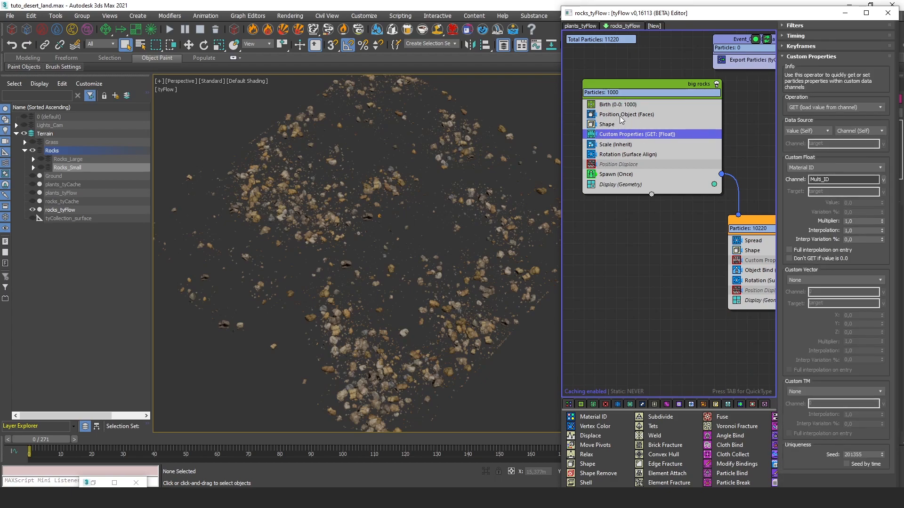
Pick Rock_Desert_Large004 from the big rocks Shape list and check the Multi_ID custom float in its tyProperties modifier.
{"action": "left_click_drag", "start_coordinate": [637, 135], "coordinate": [608, 125]}
{"action": "left_click", "coordinate": [820, 82]}
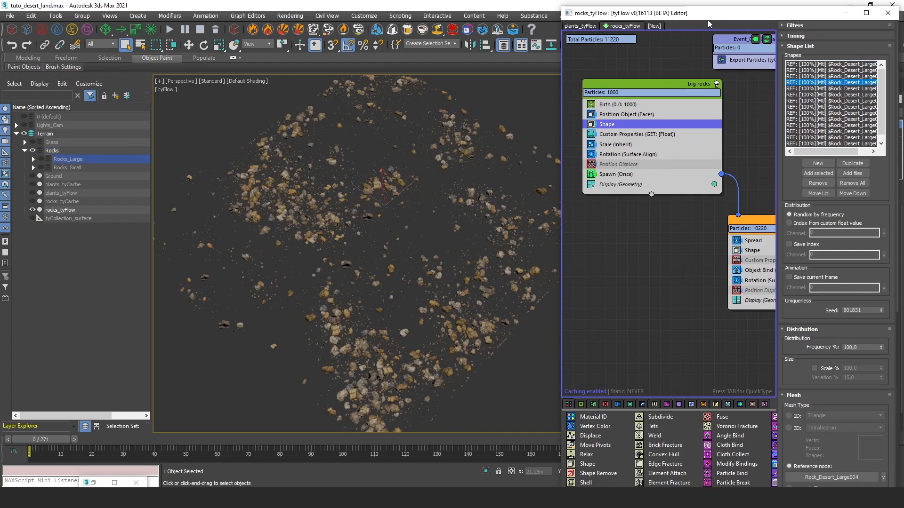
{"action": "left_click_drag", "start_coordinate": [708, 20], "coordinate": [422, 152]}
{"action": "scroll", "coordinate": [800, 223], "scroll_direction": "down", "scroll_amount": 3}
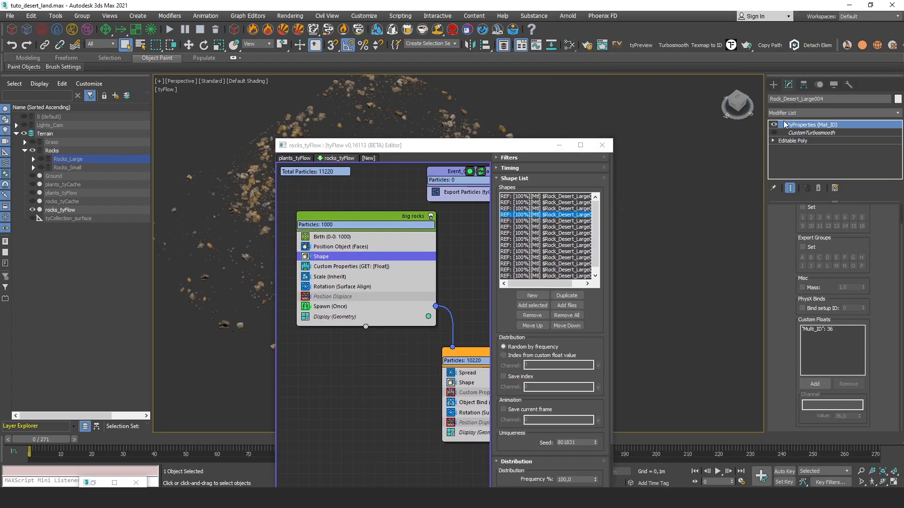
{"action": "left_click", "coordinate": [823, 331]}
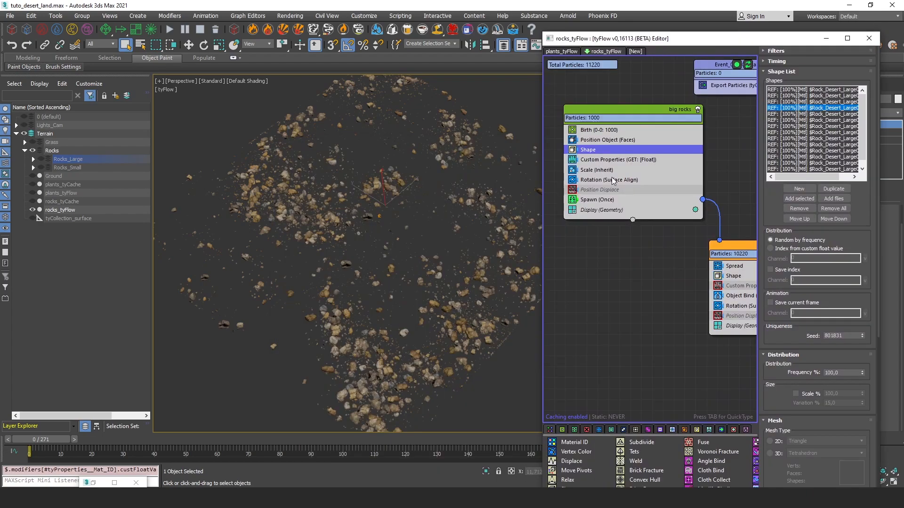
Review the Custom Properties operators of both rock events and the Position Displace operator in the big rocks event.
{"action": "left_click", "coordinate": [608, 160]}
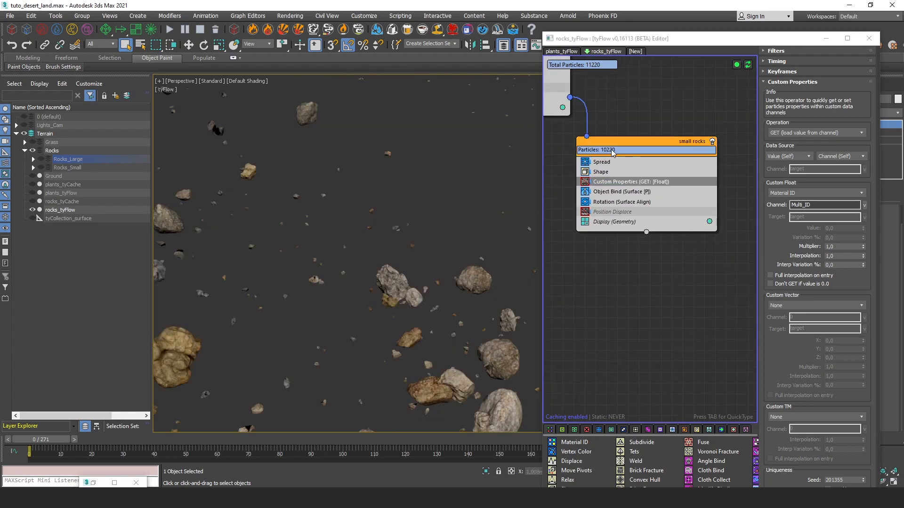
{"action": "middle_click_drag", "start_coordinate": [613, 152], "coordinate": [683, 146]}
{"action": "left_click", "coordinate": [656, 177]}
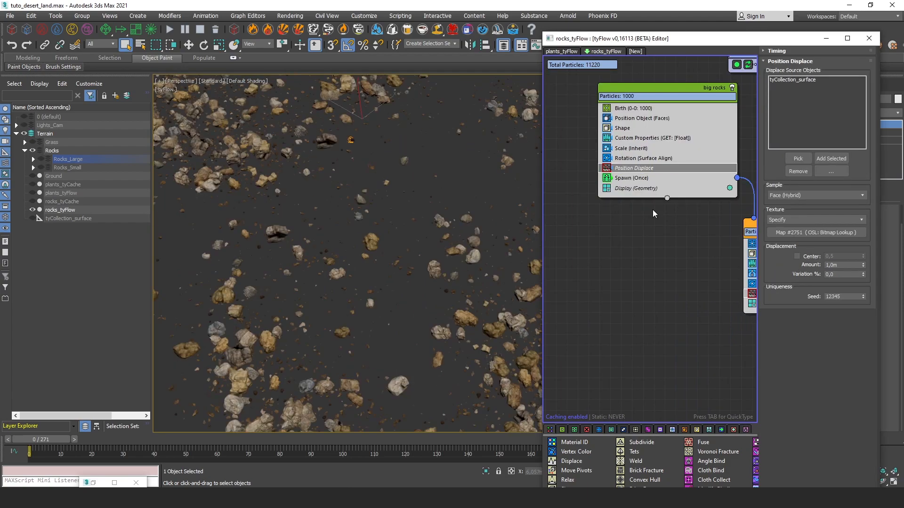
{"action": "middle_click_drag", "start_coordinate": [704, 145], "coordinate": [677, 131]}
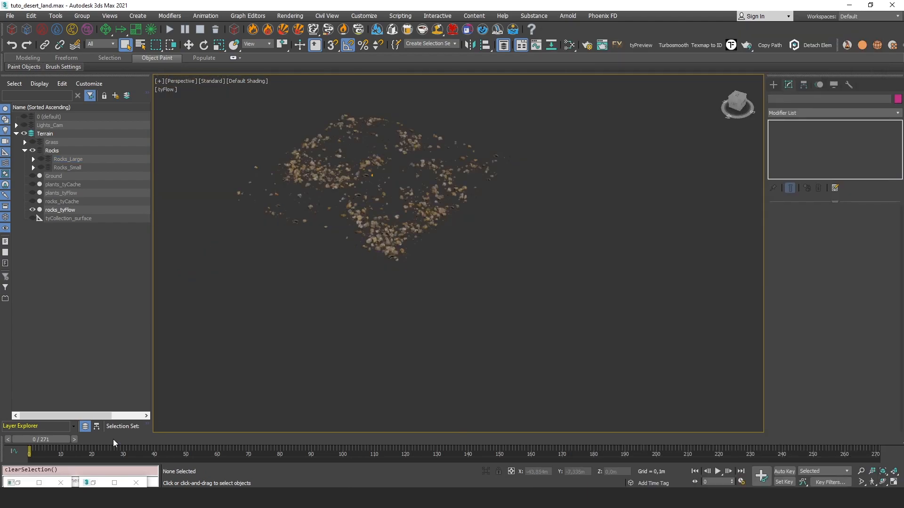
Select the Ground and apply its textured Physical Material from the material editor in place of the black-and-white mask material.
{"action": "left_click", "coordinate": [93, 483]}
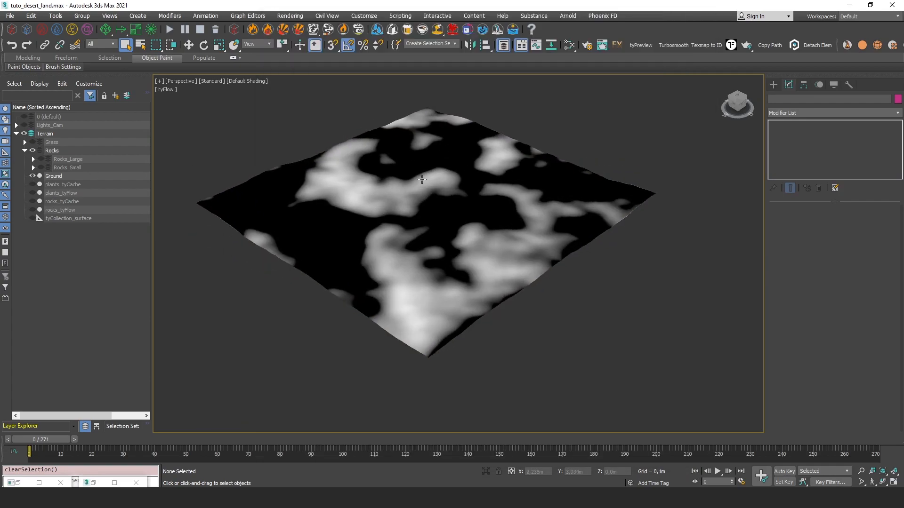
{"action": "left_click", "coordinate": [423, 179]}
{"action": "key", "text": "m"}
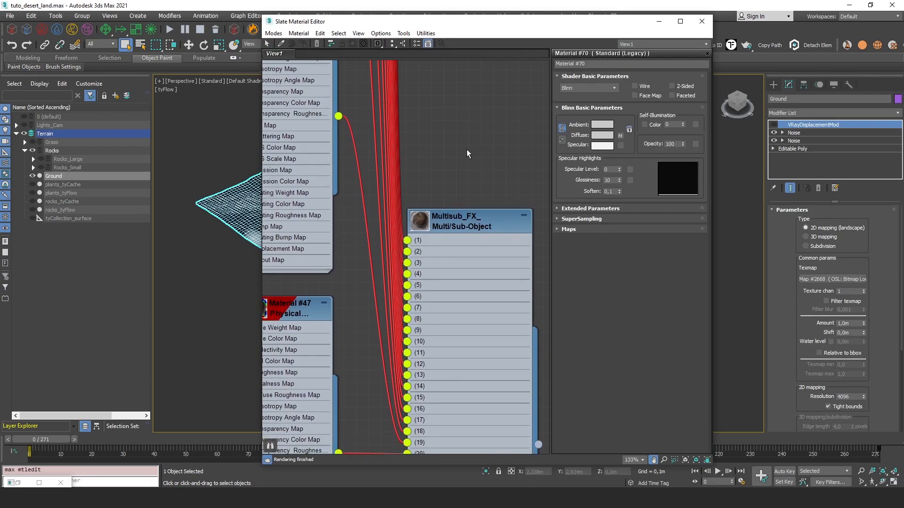
{"action": "scroll", "coordinate": [419, 236], "scroll_direction": "down", "scroll_amount": 5}
{"action": "middle_click_drag", "start_coordinate": [398, 188], "coordinate": [358, 207]}
{"action": "scroll", "coordinate": [460, 218], "scroll_direction": "up", "scroll_amount": 4}
{"action": "scroll", "coordinate": [363, 209], "scroll_direction": "up", "scroll_amount": 1}
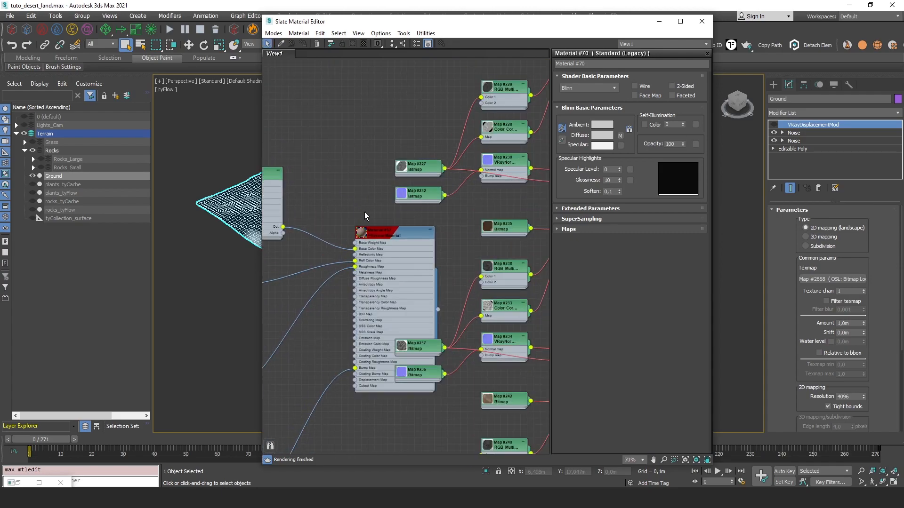
{"action": "left_click", "coordinate": [379, 236]}
{"action": "double_click", "coordinate": [379, 235]}
{"action": "left_click", "coordinate": [702, 21]}
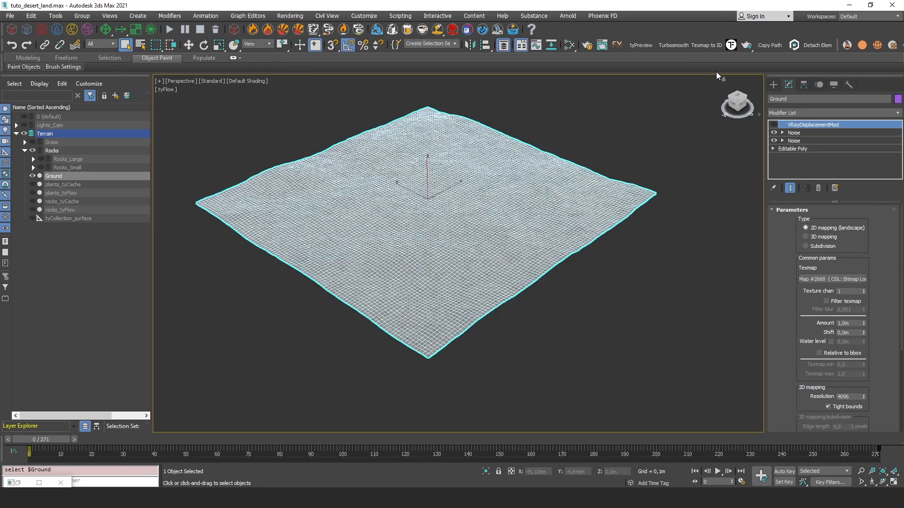
Turn on the Ground's VRayDisplacementMod modifier and inspect the textured terrain up close.
{"action": "left_click", "coordinate": [774, 125]}
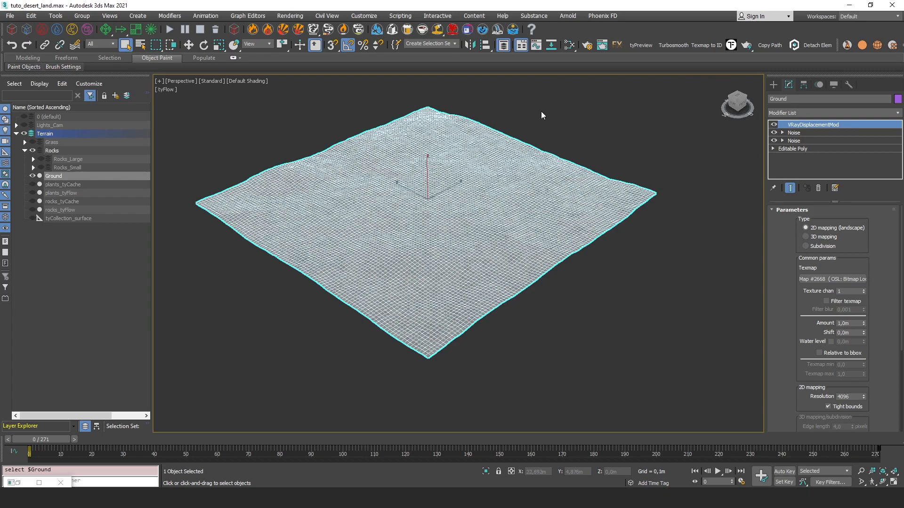
{"action": "left_click", "coordinate": [609, 123]}
{"action": "scroll", "coordinate": [476, 188], "scroll_direction": "up", "scroll_amount": 5}
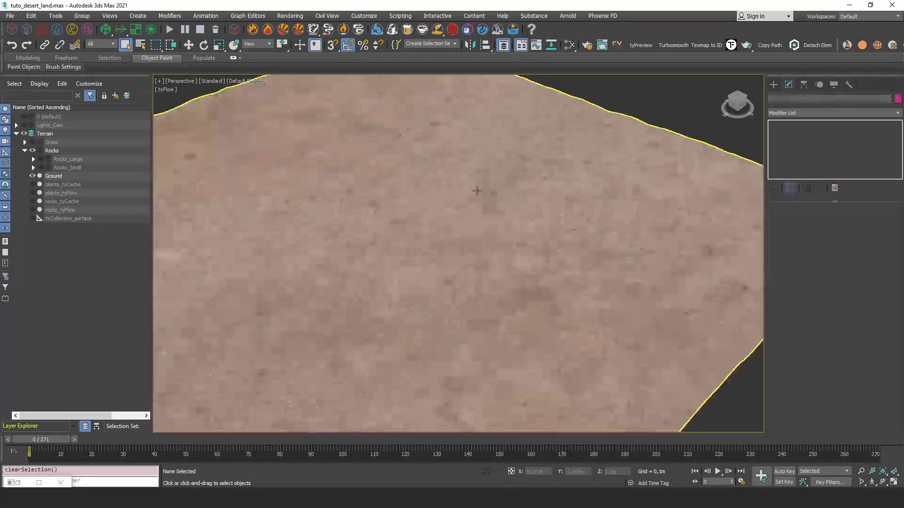
{"action": "left_click", "coordinate": [509, 175]}
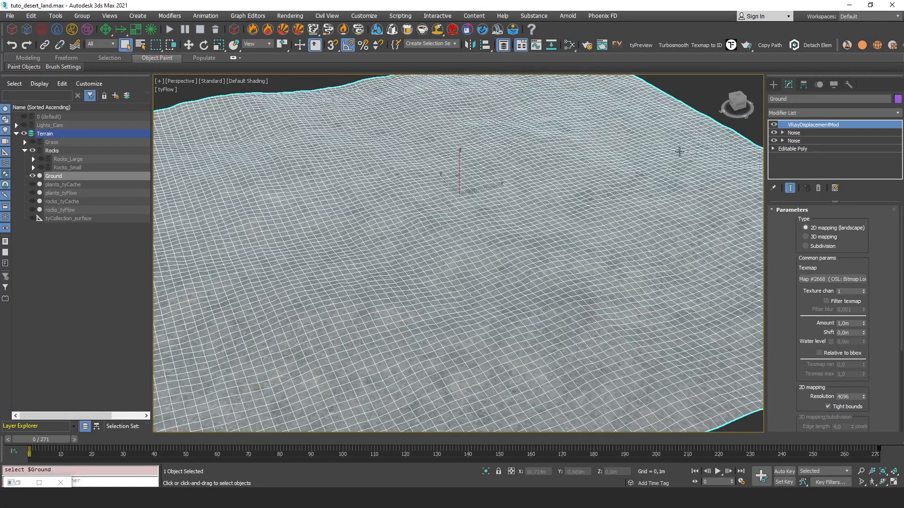
Add a Displace modifier to the Ground and give it the VRayDisplacementMod texmap, Map #2668, as its map.
{"action": "left_click", "coordinate": [737, 96]}
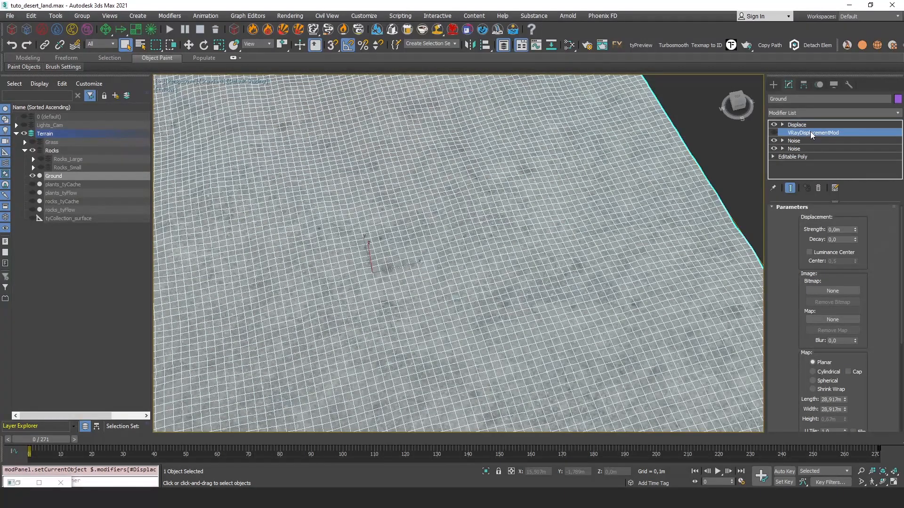
{"action": "left_click", "coordinate": [810, 132]}
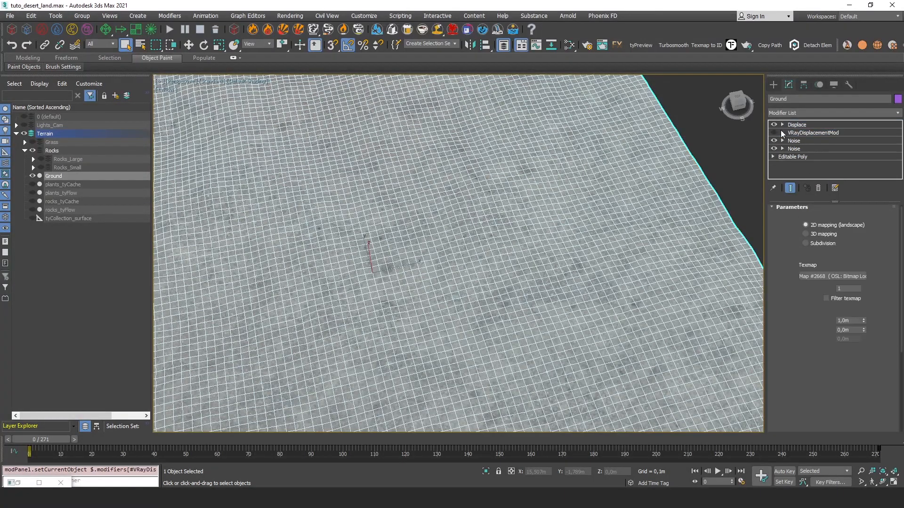
{"action": "left_click", "coordinate": [803, 124]}
{"action": "left_click", "coordinate": [828, 292]}
{"action": "right_click", "coordinate": [823, 320]}
{"action": "left_click", "coordinate": [842, 337]}
Try the Displace modifier at 11.488 m strength with Luminance Center enabled, and delete it from the Ground.
{"action": "left_click_drag", "start_coordinate": [855, 229], "coordinate": [856, 234]}
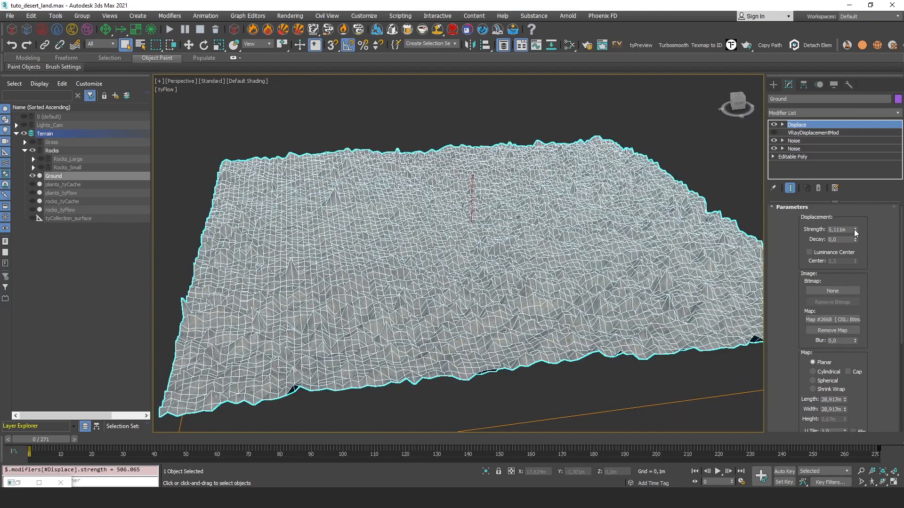
{"action": "left_click_drag", "start_coordinate": [855, 234], "coordinate": [856, 228]}
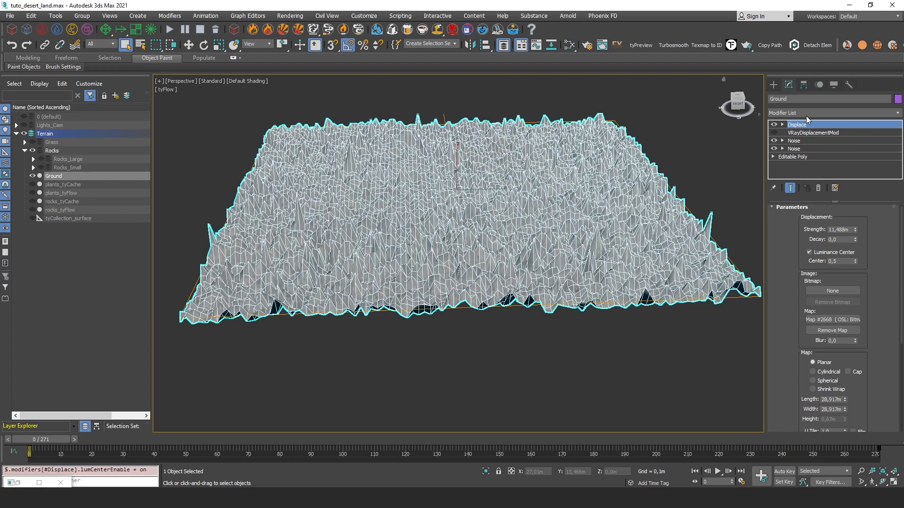
{"action": "left_click", "coordinate": [819, 188]}
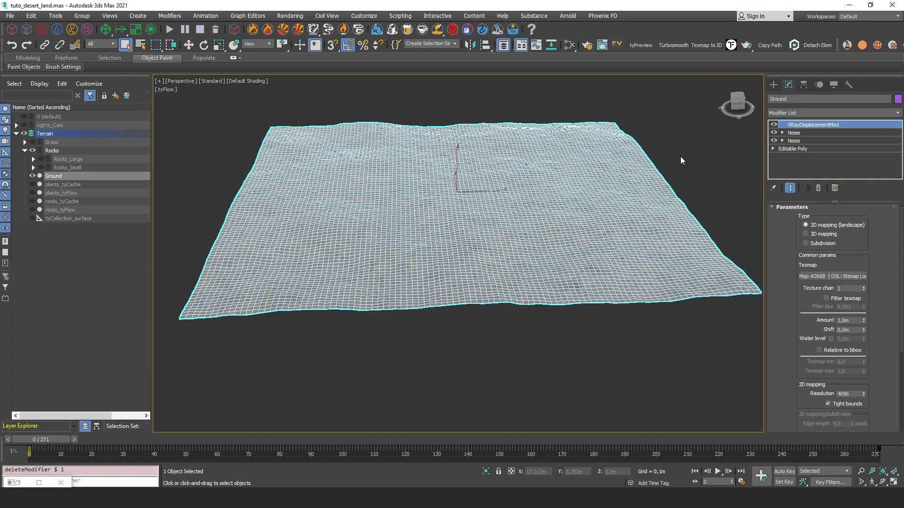
Examine the Ground mesh from several angles along with the VRayDisplacementMod 2D mapping resolution and displacement amount.
{"action": "mouse_move", "coordinate": [644, 155]}
{"action": "middle_mouse_down", "text": "alt"}
{"action": "mouse_move", "coordinate": [650, 160]}
{"action": "mouse_move", "coordinate": [624, 187]}
{"action": "mouse_move", "coordinate": [627, 151]}
{"action": "mouse_move", "coordinate": [659, 155]}
{"action": "middle_mouse_up", "text": "alt"}
{"action": "scroll", "coordinate": [643, 143], "scroll_direction": "down", "scroll_amount": 5}
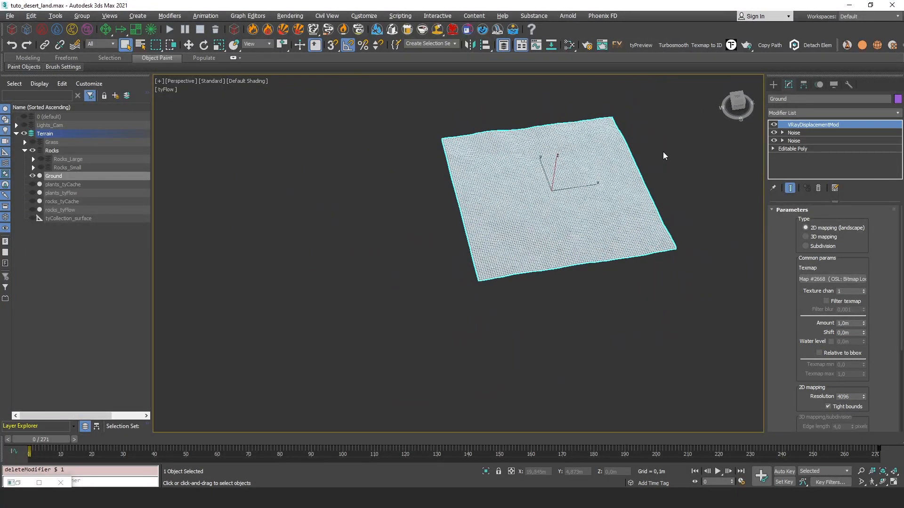
{"action": "scroll", "coordinate": [575, 177], "scroll_direction": "up", "scroll_amount": 6}
{"action": "middle_click_drag", "start_coordinate": [574, 178], "coordinate": [620, 208], "text": "alt"}
{"action": "scroll", "coordinate": [559, 204], "scroll_direction": "down", "scroll_amount": 6}
{"action": "scroll", "coordinate": [570, 178], "scroll_direction": "up", "scroll_amount": 4}
{"action": "scroll", "coordinate": [529, 218], "scroll_direction": "down", "scroll_amount": 3}
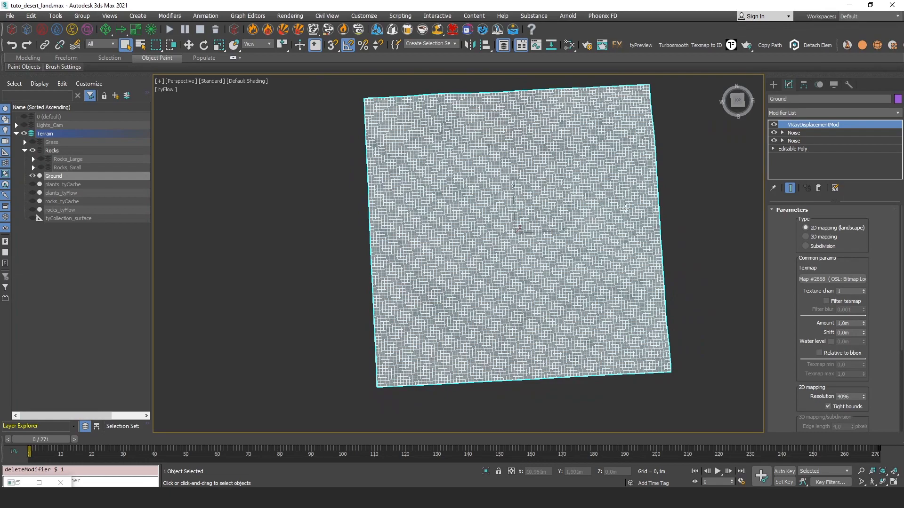
{"action": "scroll", "coordinate": [795, 266], "scroll_direction": "down", "scroll_amount": 5}
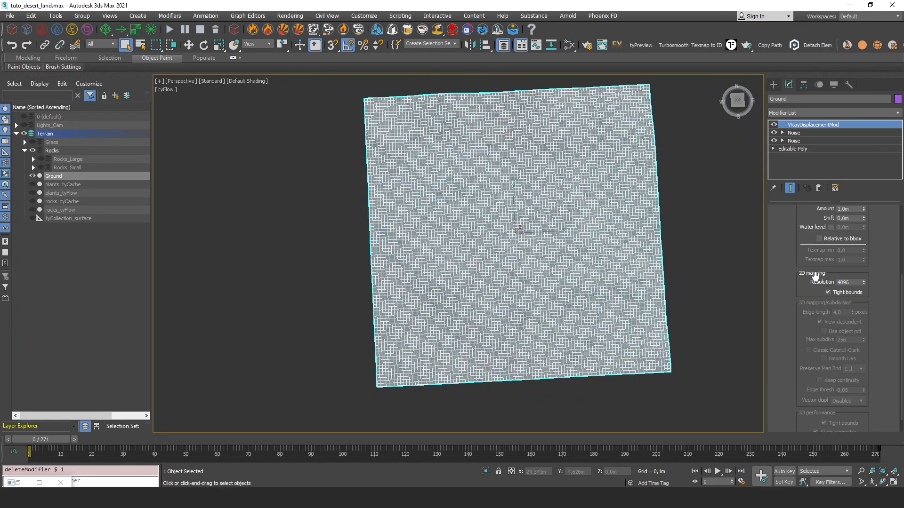
{"action": "left_click", "coordinate": [853, 282]}
{"action": "scroll", "coordinate": [821, 279], "scroll_direction": "up", "scroll_amount": 1}
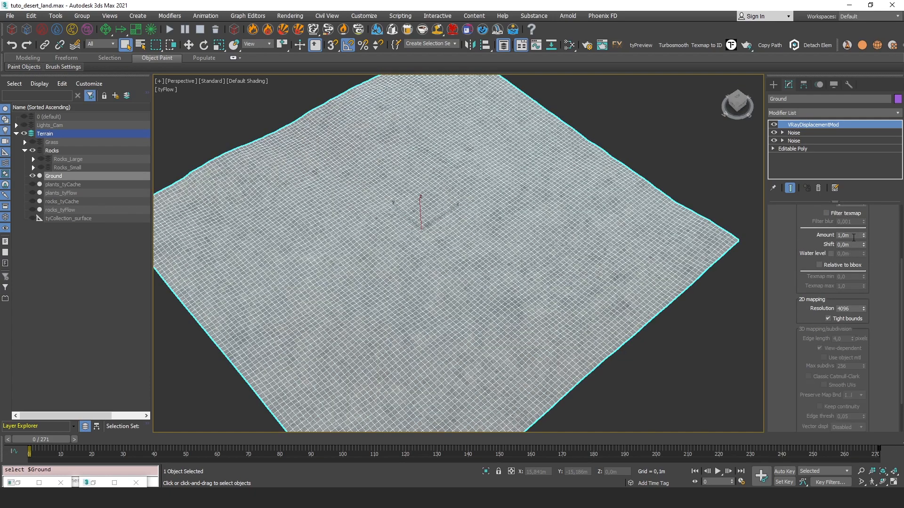
{"action": "left_click", "coordinate": [853, 236]}
Bring the VRayDisplacementMod texmap, Map #2668, into the Slate Material Editor as an OSL Bitmap Lookup node.
{"action": "key", "text": "m"}
{"action": "scroll", "coordinate": [809, 258], "scroll_direction": "up", "scroll_amount": 1}
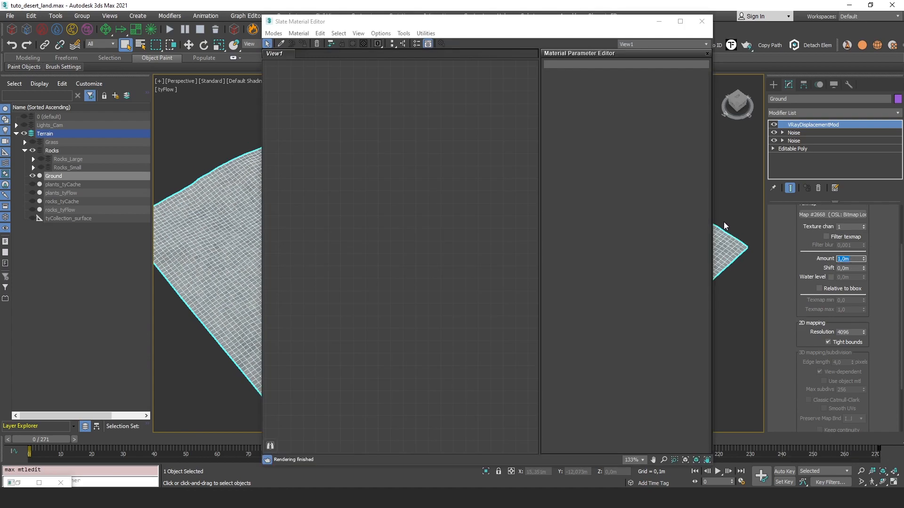
{"action": "left_click_drag", "start_coordinate": [833, 215], "coordinate": [424, 171]}
{"action": "left_click", "coordinate": [465, 273]}
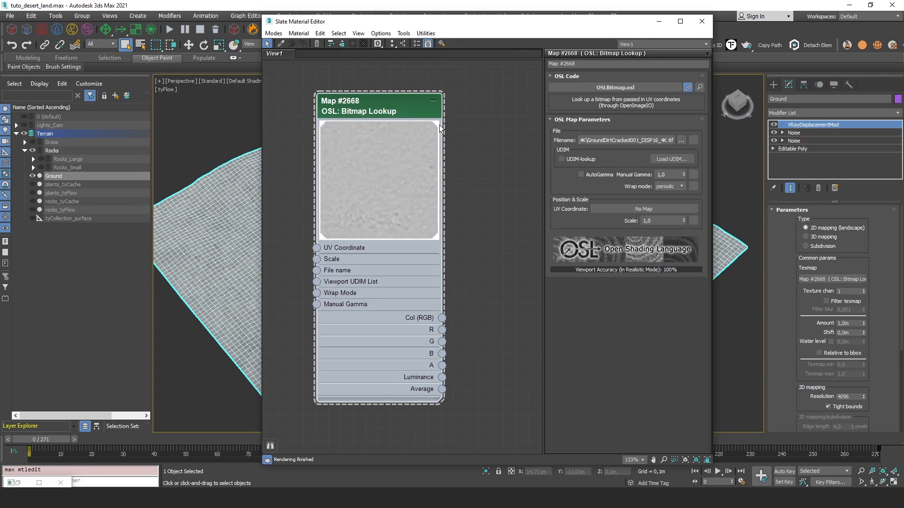
Enlarge the displacement map's preview and check the GroundDirtCracked001_DISP16_4K.tif filename in its OSL parameters.
{"action": "left_click", "coordinate": [643, 141]}
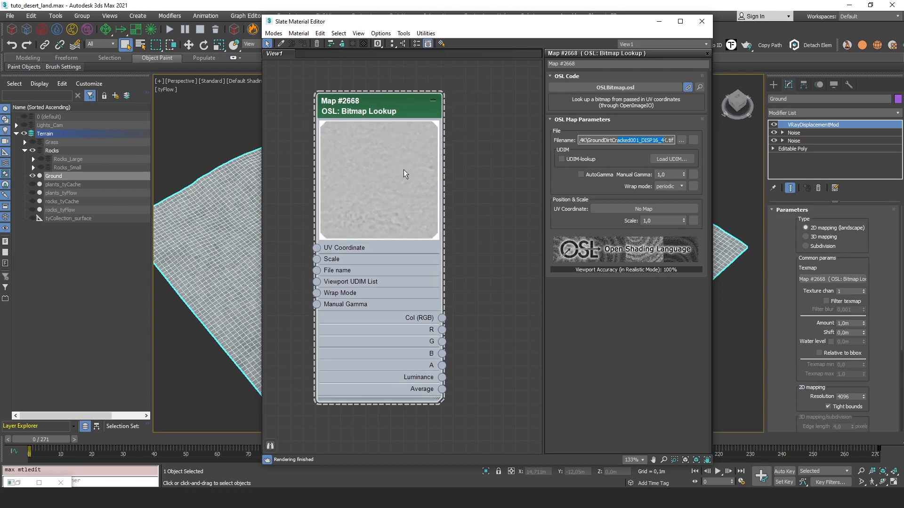
{"action": "left_click_drag", "start_coordinate": [437, 403], "coordinate": [462, 427]}
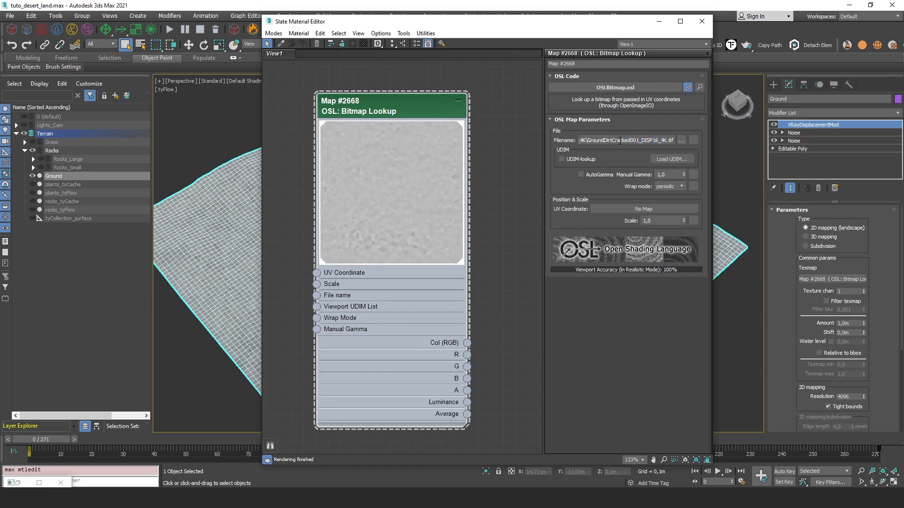
{"action": "left_click_drag", "start_coordinate": [588, 139], "coordinate": [617, 140]}
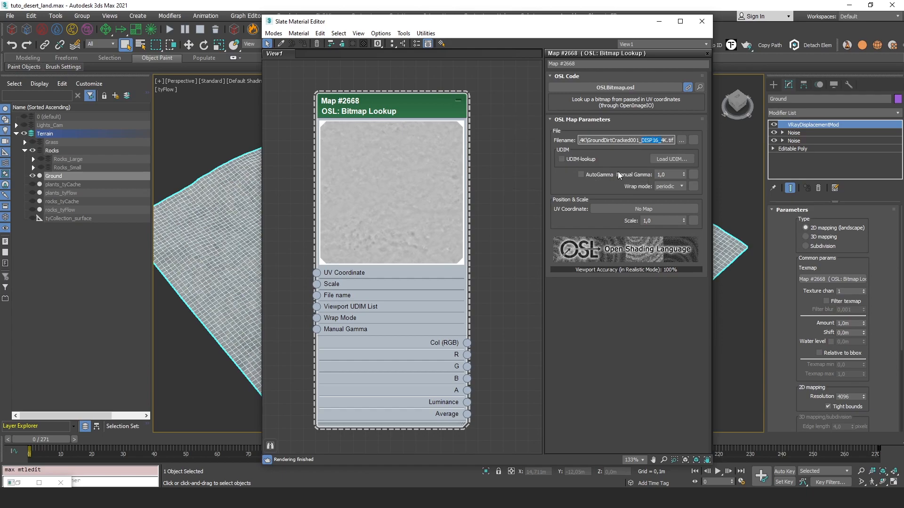
{"action": "left_click_drag", "start_coordinate": [661, 141], "coordinate": [642, 141]}
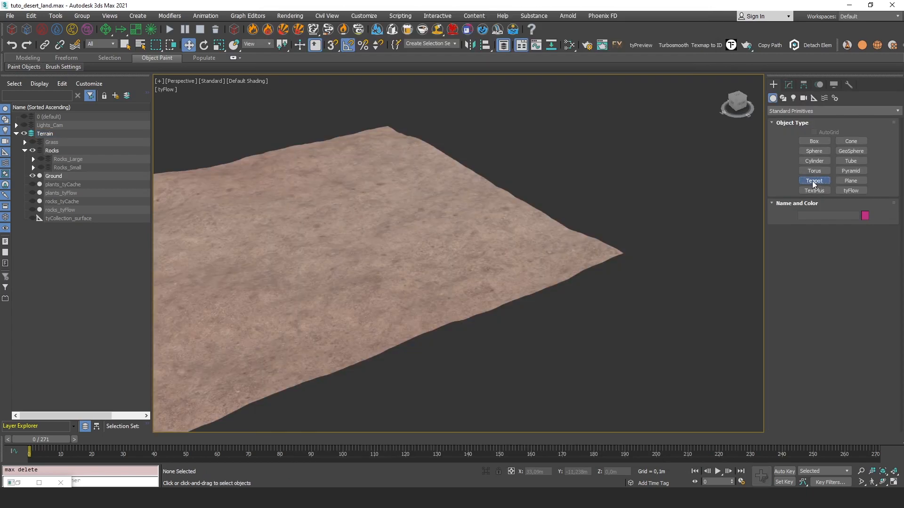
Create a small teapot on the Ground as a test object.
{"action": "left_click", "coordinate": [814, 182]}
{"action": "left_click_drag", "start_coordinate": [512, 235], "coordinate": [539, 239]}
{"action": "middle_click_drag", "start_coordinate": [539, 239], "coordinate": [575, 229], "text": "alt"}
Move the teapot to the middle of the Ground and adjust its position on the terrain surface.
{"action": "key", "text": "q"}
{"action": "key", "text": "w"}
{"action": "left_click_drag", "start_coordinate": [594, 246], "coordinate": [455, 248]}
{"action": "middle_click_drag", "start_coordinate": [424, 240], "coordinate": [464, 262], "text": "alt"}
{"action": "left_click_drag", "start_coordinate": [414, 242], "coordinate": [282, 213]}
{"action": "middle_click_drag", "start_coordinate": [282, 213], "coordinate": [417, 231], "text": "alt"}
{"action": "scroll", "coordinate": [417, 231], "scroll_direction": "up", "scroll_amount": 6}
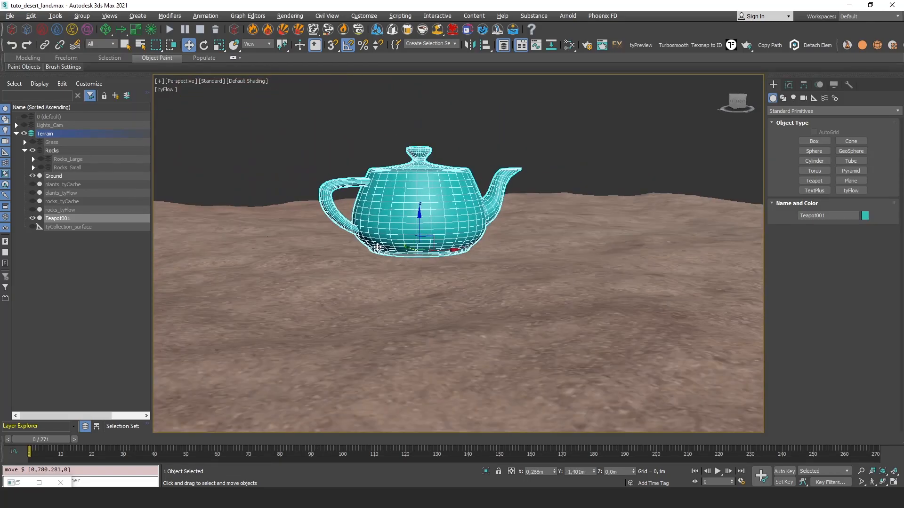
{"action": "left_click_drag", "start_coordinate": [409, 263], "coordinate": [411, 253]}
{"action": "scroll", "coordinate": [506, 225], "scroll_direction": "down", "scroll_amount": 8}
{"action": "middle_click_drag", "start_coordinate": [507, 225], "coordinate": [541, 245], "text": "alt"}
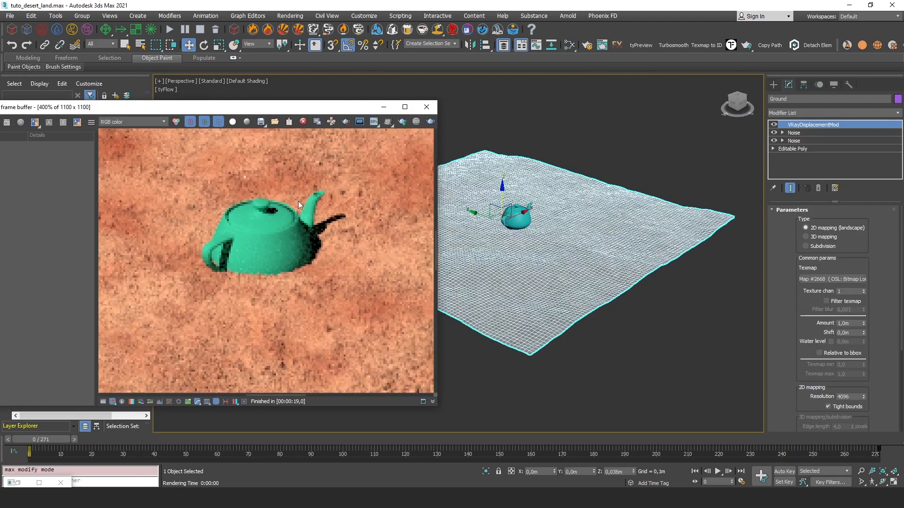
Inspect the teapot in the rendered frame, undo the last change and raise the Ground to 0.924 m around the teapot.
{"action": "middle_click_drag", "start_coordinate": [278, 220], "coordinate": [308, 247]}
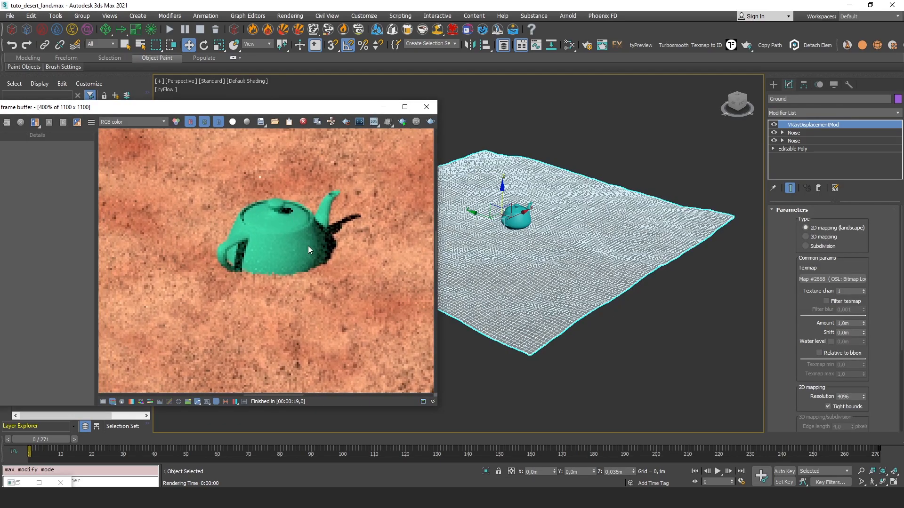
{"action": "mouse_move", "coordinate": [574, 220]}
{"action": "middle_mouse_down", "text": "alt"}
{"action": "mouse_move", "coordinate": [534, 202]}
{"action": "mouse_move", "coordinate": [520, 184]}
{"action": "mouse_move", "coordinate": [584, 231]}
{"action": "middle_mouse_up", "text": "alt"}
{"action": "scroll", "coordinate": [519, 185], "scroll_direction": "up", "scroll_amount": 7}
{"action": "key", "text": "ctrl+z"}
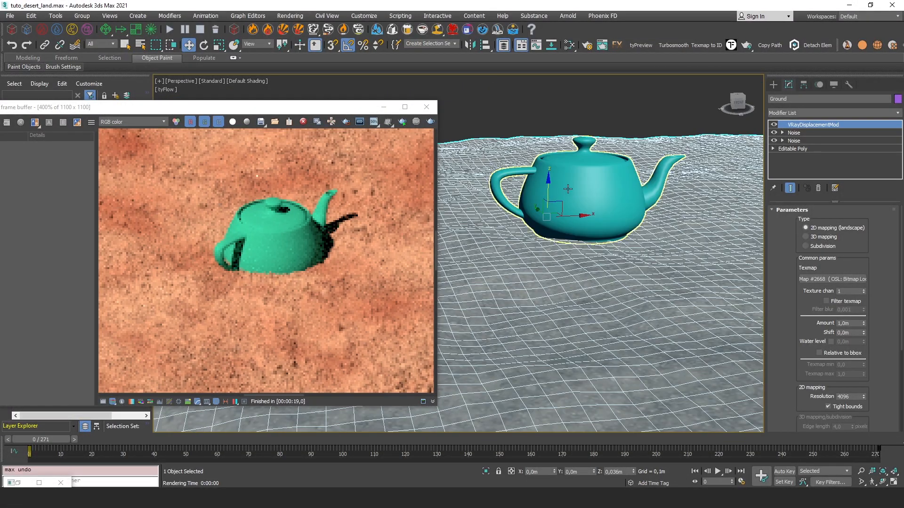
{"action": "left_click_drag", "start_coordinate": [550, 192], "coordinate": [560, 166]}
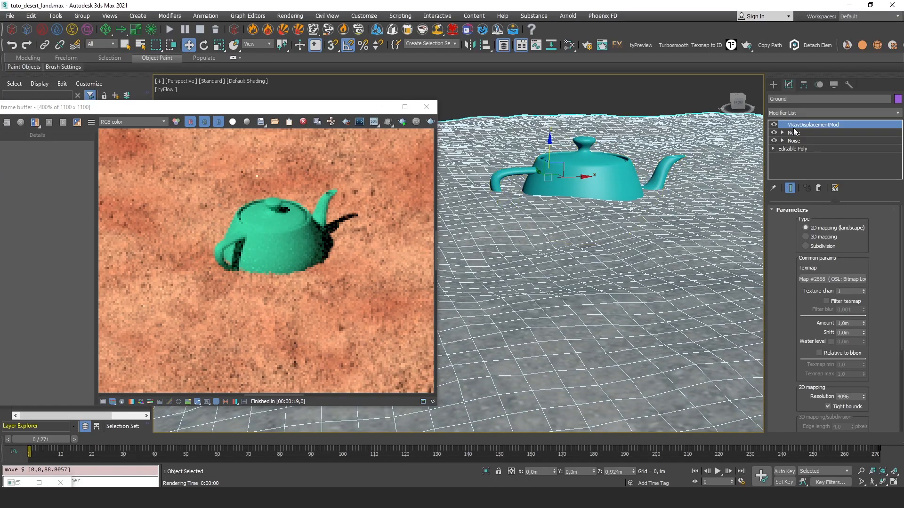
Undo the last Ground move and return to the Position Displace settings of the big rocks event in rocks_tyFlow.
{"action": "key", "text": "ctrl+z"}
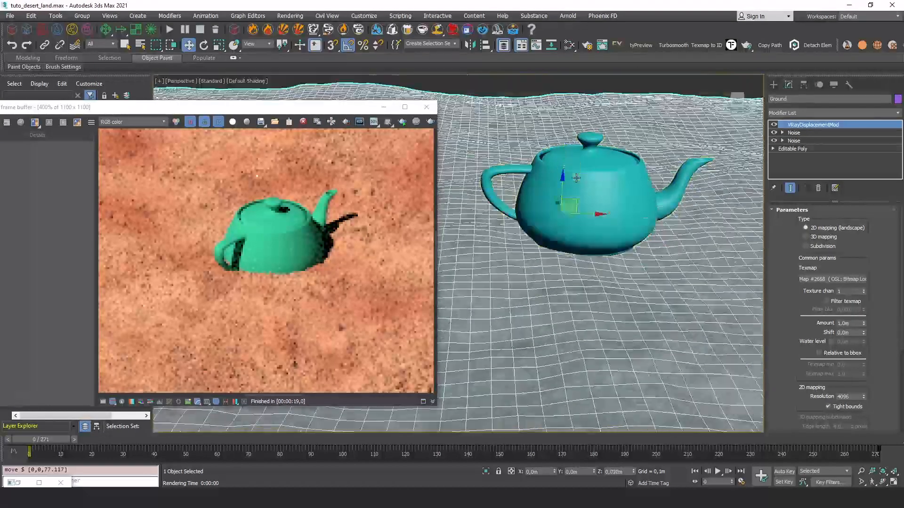
{"action": "scroll", "coordinate": [570, 194], "scroll_direction": "down", "scroll_amount": 3}
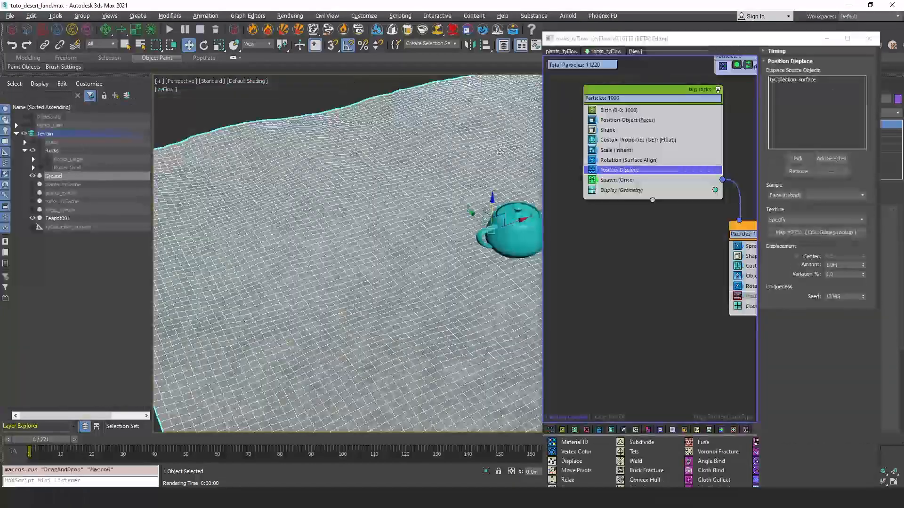
{"action": "middle_click_drag", "start_coordinate": [350, 151], "coordinate": [353, 151]}
{"action": "middle_click_drag", "start_coordinate": [643, 103], "coordinate": [615, 120]}
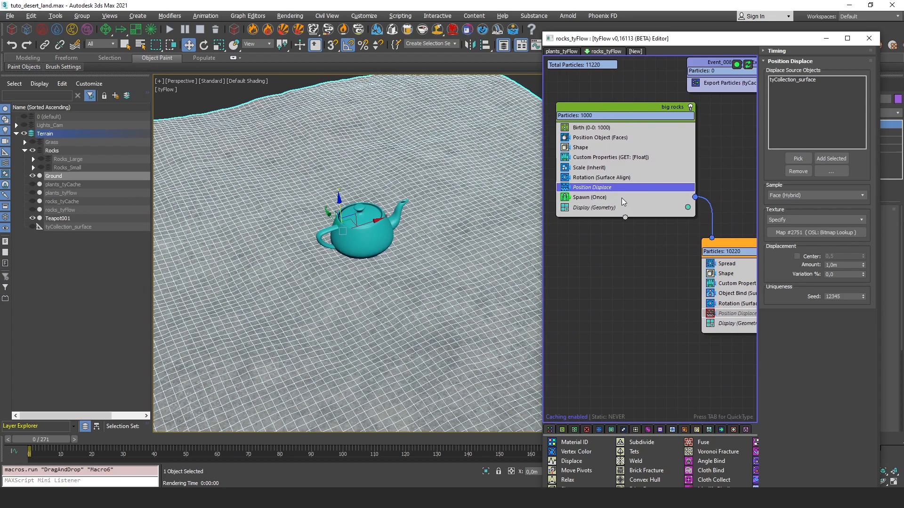
{"action": "left_click_drag", "start_coordinate": [669, 42], "coordinate": [552, 45]}
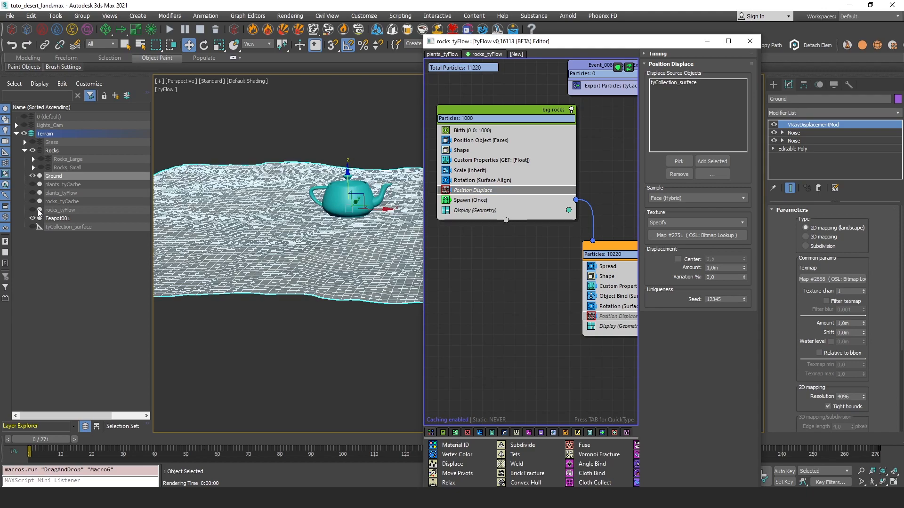
Show rocks_tyFlow on the terrain and enable Position Displace in the big rocks event.
{"action": "left_click", "coordinate": [33, 210]}
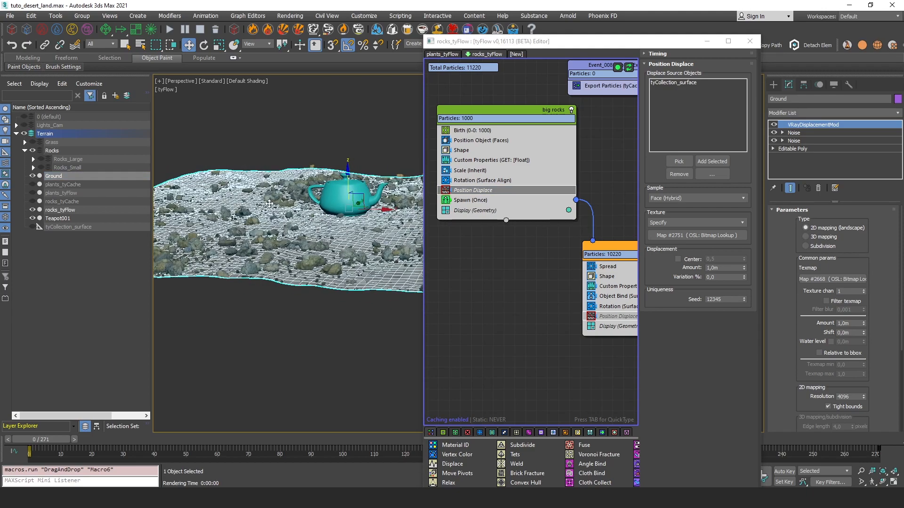
{"action": "left_click", "coordinate": [497, 194]}
{"action": "middle_click_drag", "start_coordinate": [330, 207], "coordinate": [372, 195]}
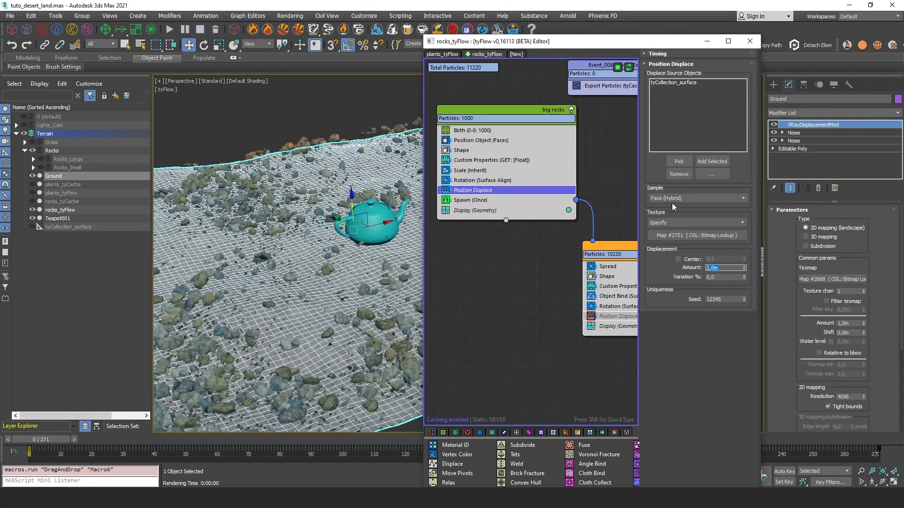
Check the displacement amount of the Ground's VRayDisplacementMod against the amount used for the big rocks.
{"action": "left_click", "coordinate": [806, 130]}
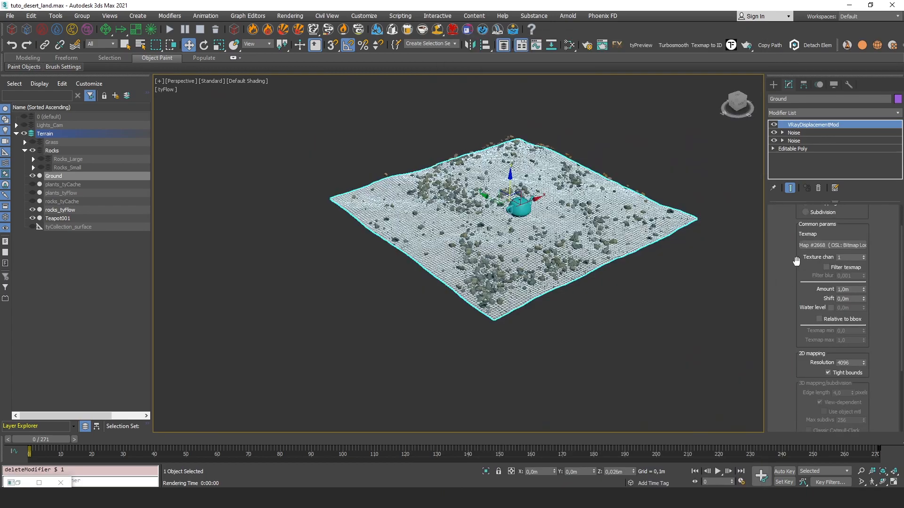
{"action": "double_click", "coordinate": [858, 290]}
{"action": "scroll", "coordinate": [537, 190], "scroll_direction": "up", "scroll_amount": 10}
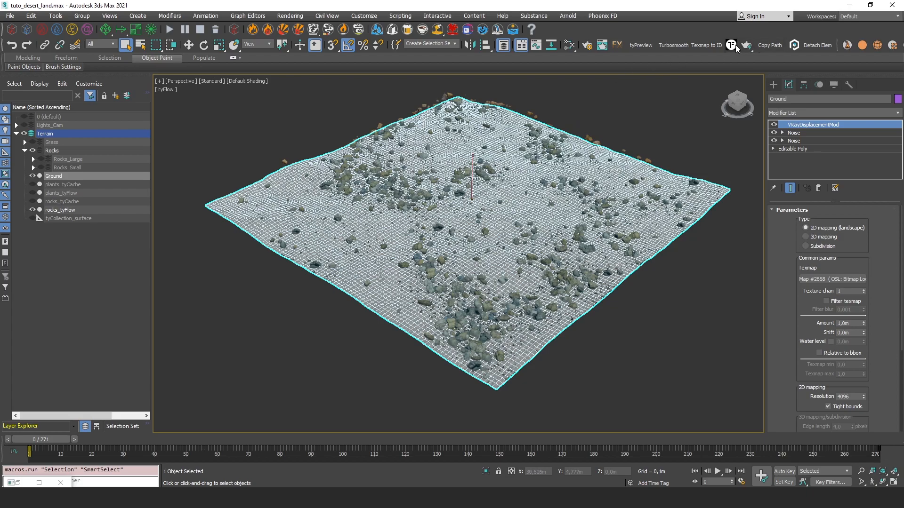
Open plants_tyFlow and examine the little plants' Position Object density settings and their distribution over the Ground.
{"action": "left_click", "coordinate": [734, 45]}
{"action": "left_click", "coordinate": [446, 54]}
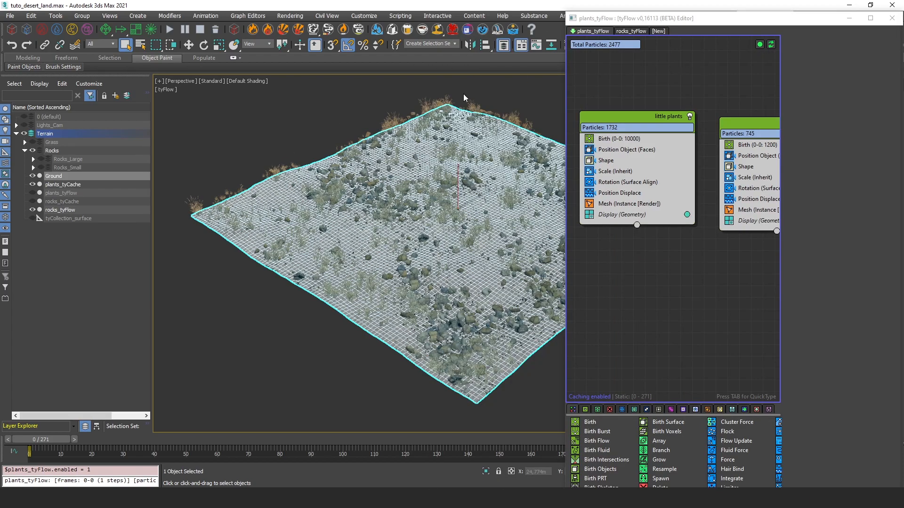
{"action": "mouse_move", "coordinate": [373, 152]}
{"action": "middle_mouse_down", "text": "alt"}
{"action": "mouse_move", "coordinate": [381, 160]}
{"action": "mouse_move", "coordinate": [366, 150]}
{"action": "mouse_move", "coordinate": [371, 137]}
{"action": "middle_mouse_up", "text": "alt"}
{"action": "left_click", "coordinate": [635, 149]}
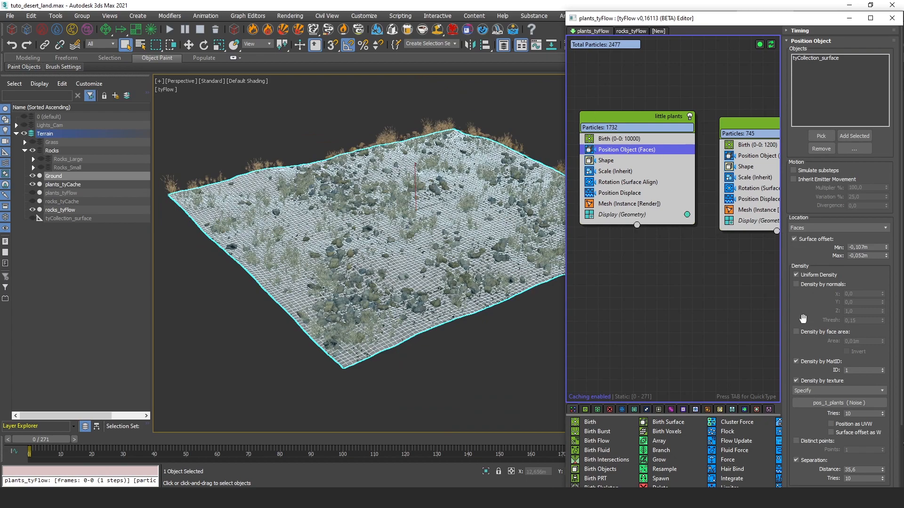
{"action": "left_click_drag", "start_coordinate": [803, 318], "coordinate": [803, 213]}
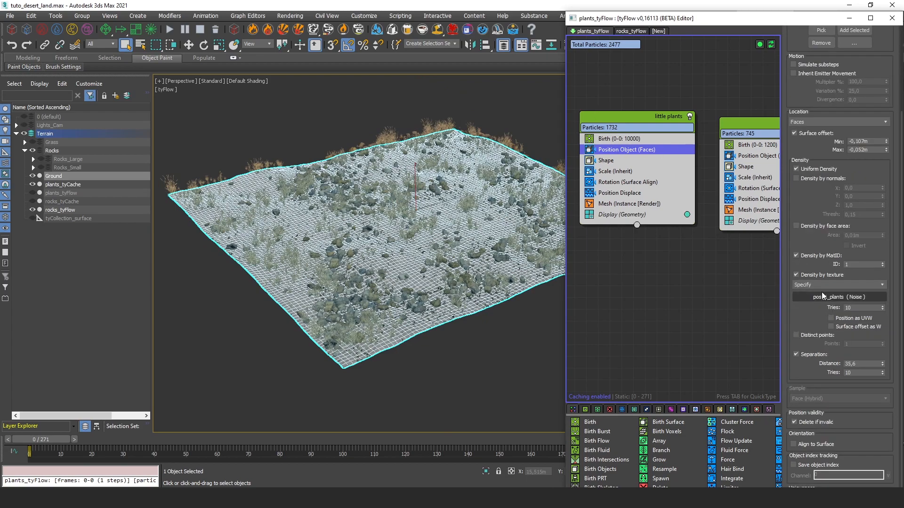
{"action": "scroll", "coordinate": [395, 216], "scroll_direction": "up", "scroll_amount": 8}
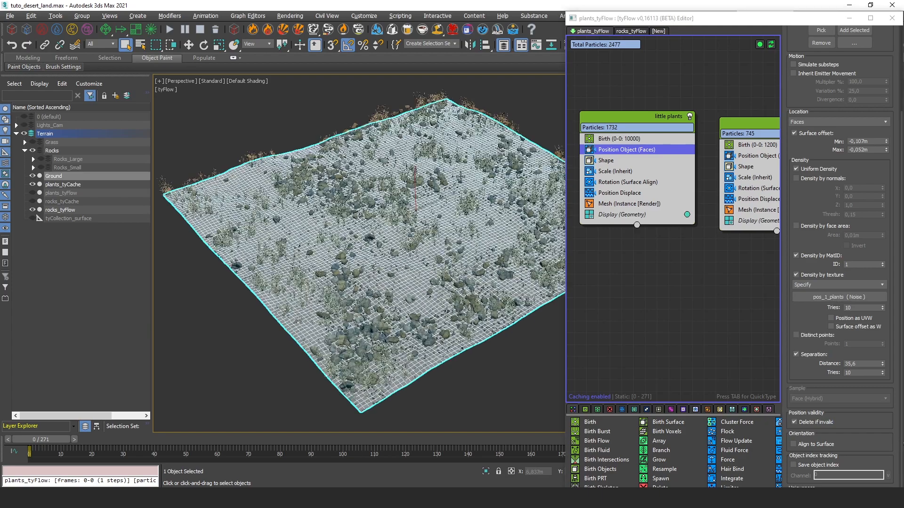
{"action": "scroll", "coordinate": [396, 217], "scroll_direction": "down", "scroll_amount": 8}
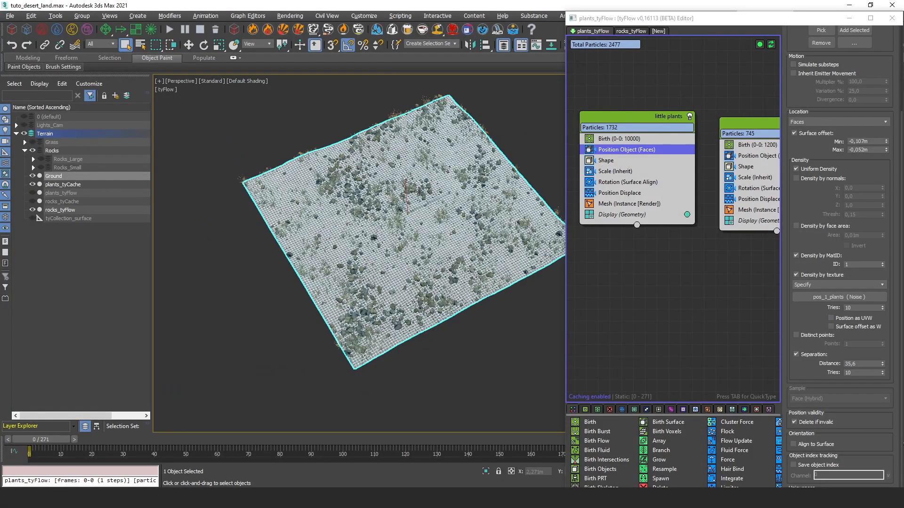
{"action": "middle_click_drag", "start_coordinate": [409, 210], "coordinate": [421, 191], "text": "alt"}
Set the Display type of both the little plants and big plants events to Bounding Boxes.
{"action": "left_click", "coordinate": [622, 214]}
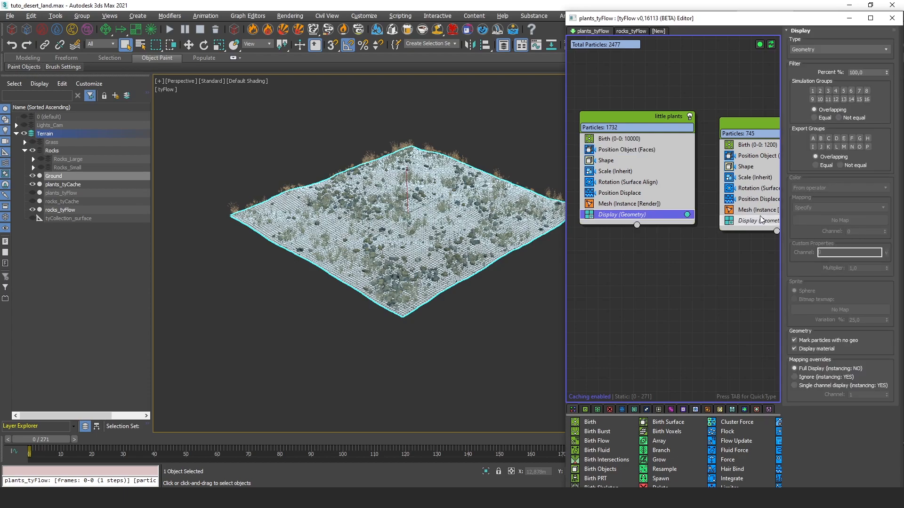
{"action": "left_click", "coordinate": [759, 221], "text": "ctrl"}
{"action": "middle_click_drag", "start_coordinate": [636, 214], "coordinate": [623, 213]}
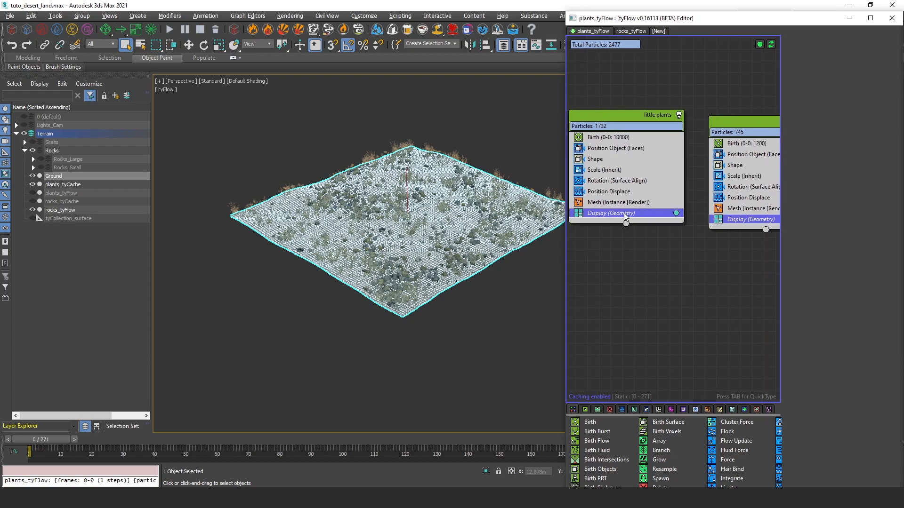
{"action": "left_click", "coordinate": [629, 222]}
{"action": "left_click", "coordinate": [823, 48]}
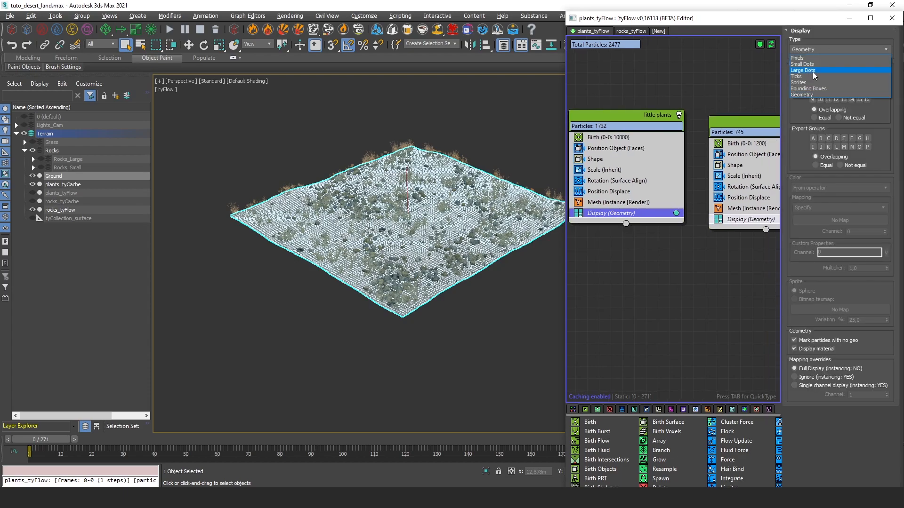
{"action": "left_click", "coordinate": [807, 89]}
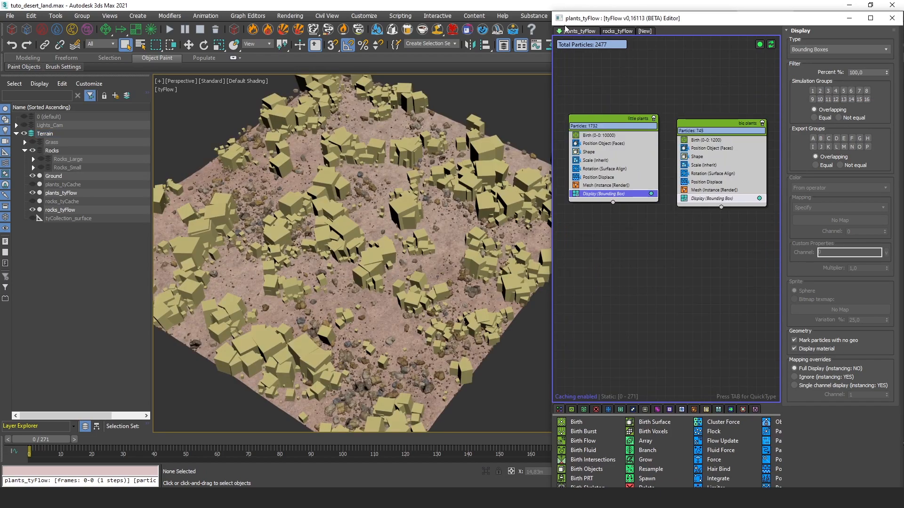
Review the little plants' Render Instances mesh type and the tyCache output path in the Export Particles operator.
{"action": "scroll", "coordinate": [607, 184], "scroll_direction": "up", "scroll_amount": 1}
{"action": "left_click", "coordinate": [608, 185]}
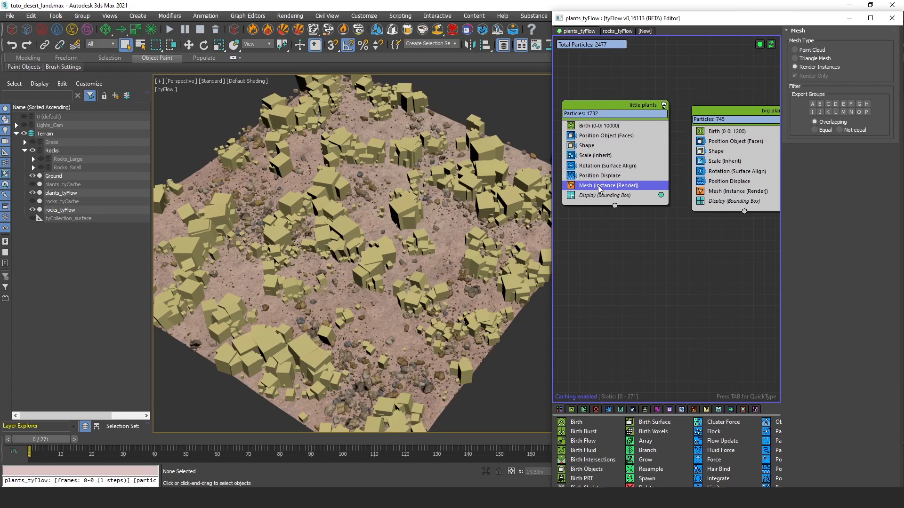
{"action": "left_click", "coordinate": [795, 67]}
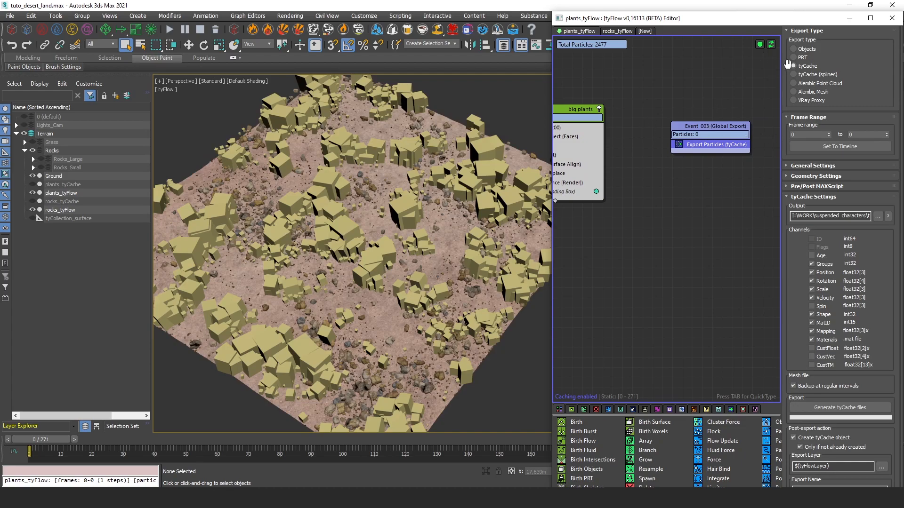
{"action": "scroll", "coordinate": [790, 66], "scroll_direction": "down", "scroll_amount": 1}
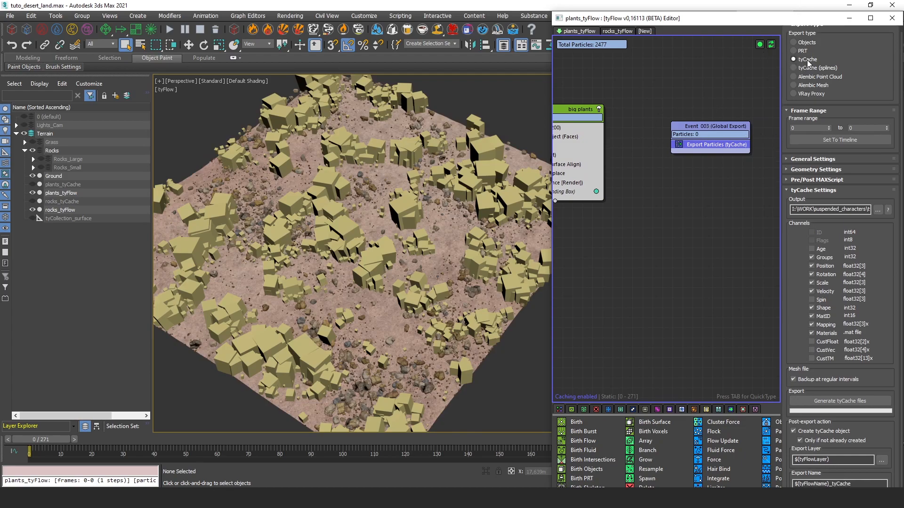
{"action": "double_click", "coordinate": [806, 209]}
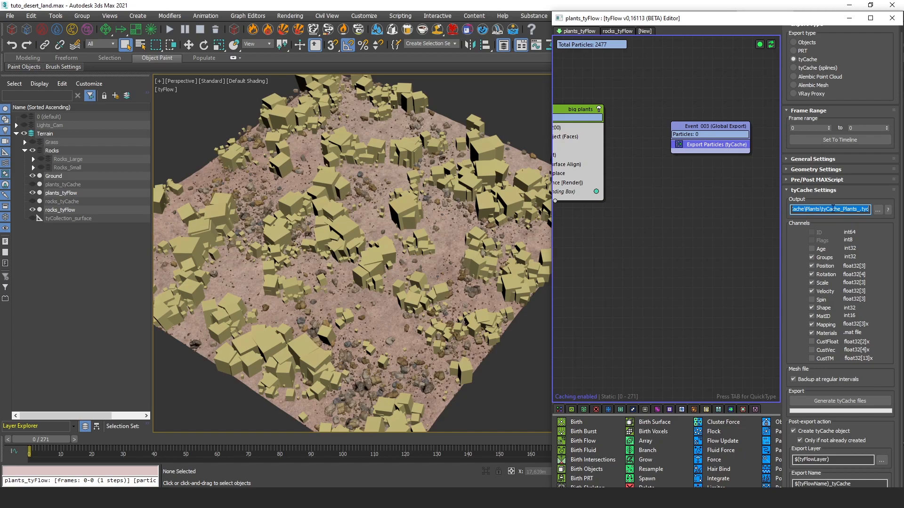
Disable the plants_tyFlow simulation, hide plants_tyFlow and show plants_tyCache instead.
{"action": "left_click", "coordinate": [759, 44]}
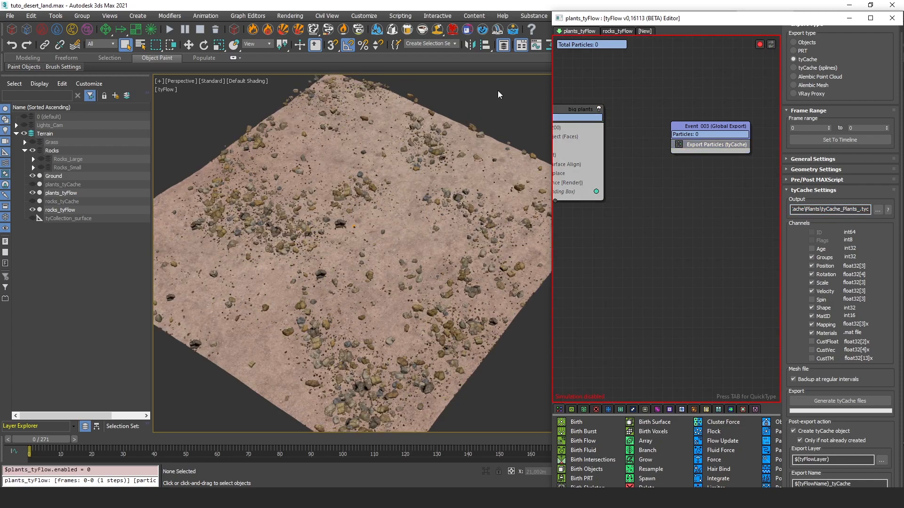
{"action": "left_click", "coordinate": [32, 193]}
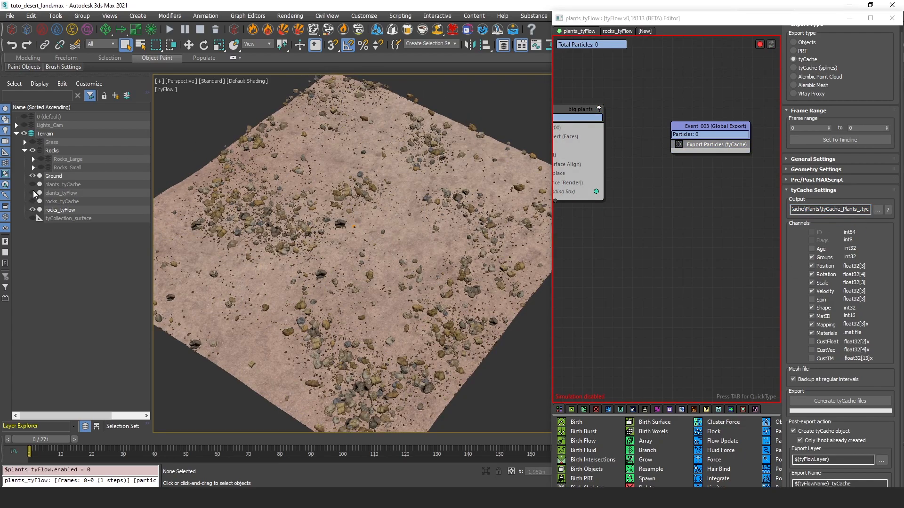
{"action": "left_click", "coordinate": [33, 184]}
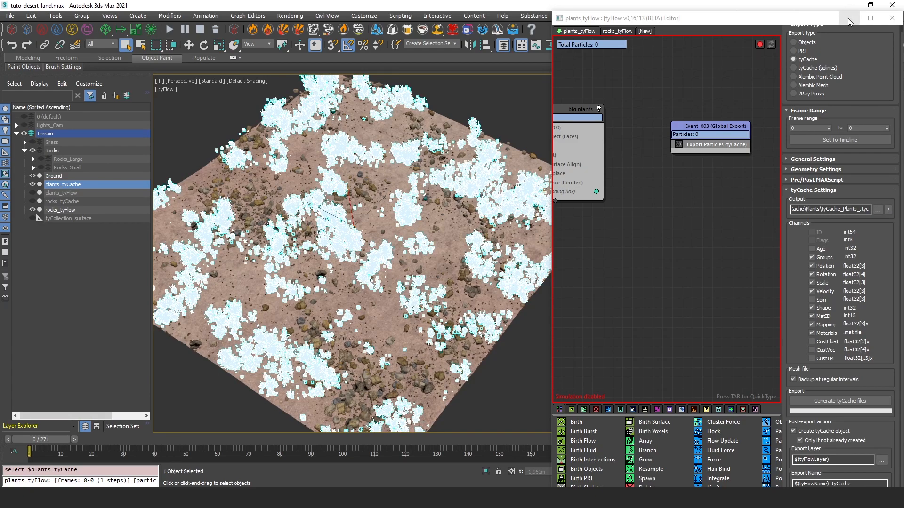
Display the plants_tyCache geometry as Bounding Boxes in the viewport.
{"action": "left_click", "coordinate": [849, 20]}
{"action": "scroll", "coordinate": [794, 226], "scroll_direction": "down", "scroll_amount": 5}
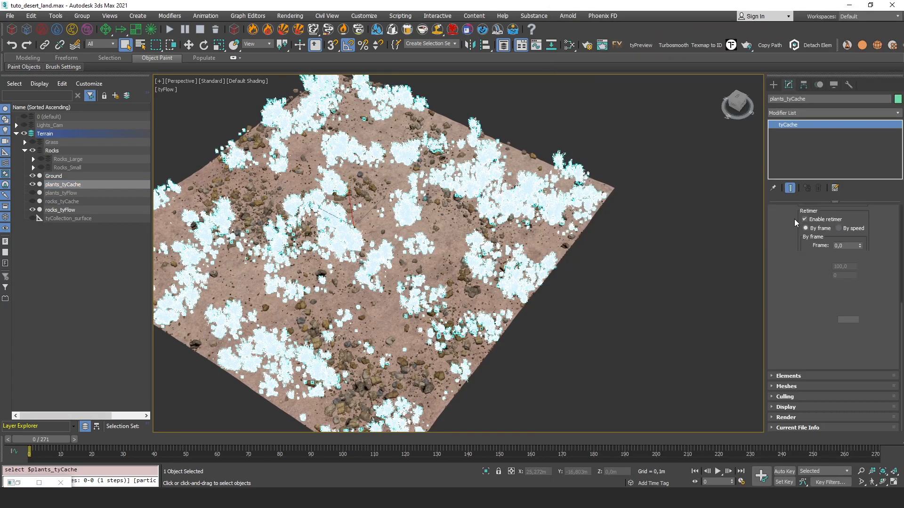
{"action": "left_click", "coordinate": [786, 407]}
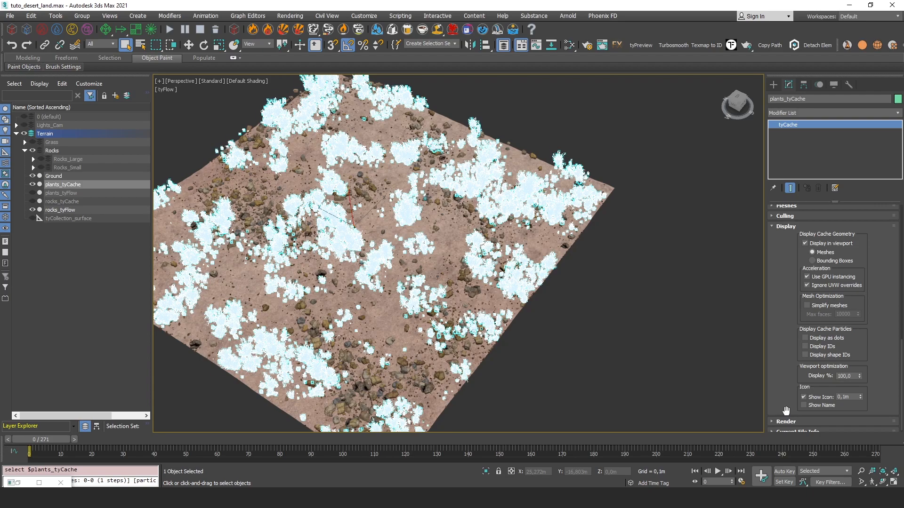
{"action": "left_click", "coordinate": [812, 260]}
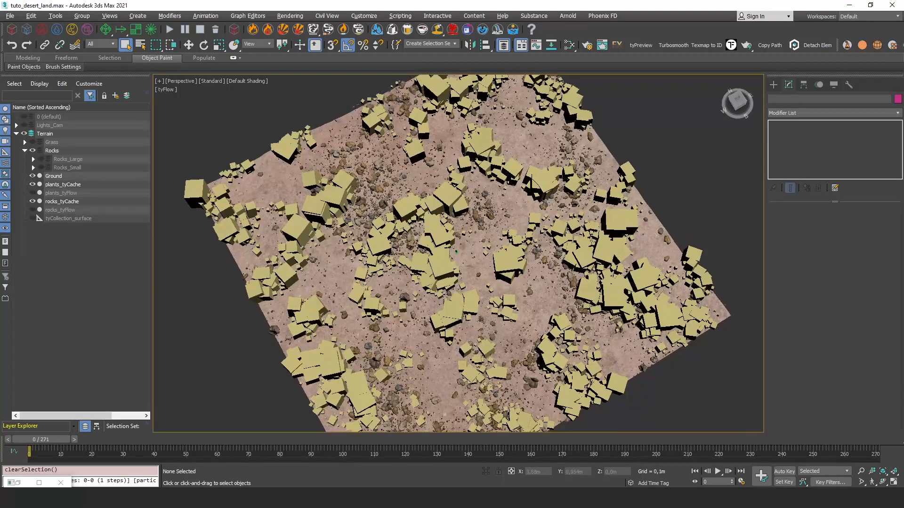
Check rocks_tyCache among the plant boxes and render the scene through the PhysCamera001_demo camera.
{"action": "scroll", "coordinate": [484, 198], "scroll_direction": "up", "scroll_amount": 3}
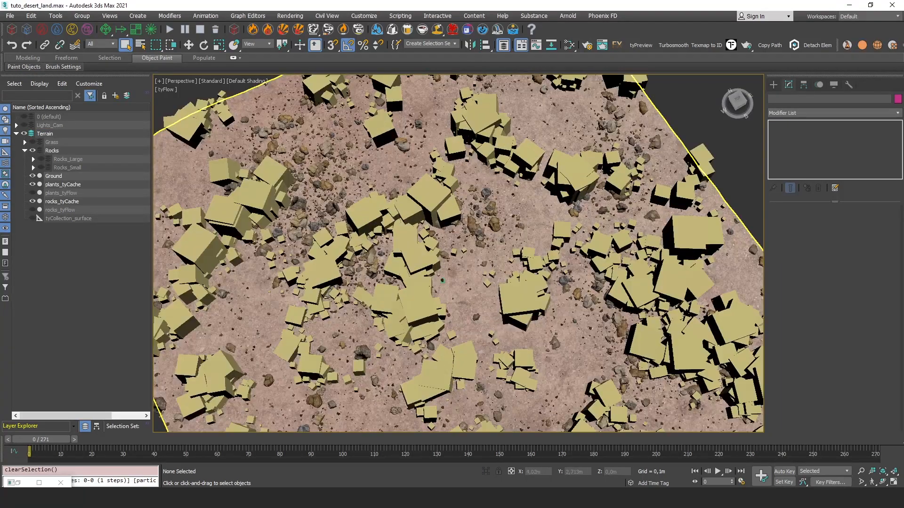
{"action": "left_click", "coordinate": [70, 203]}
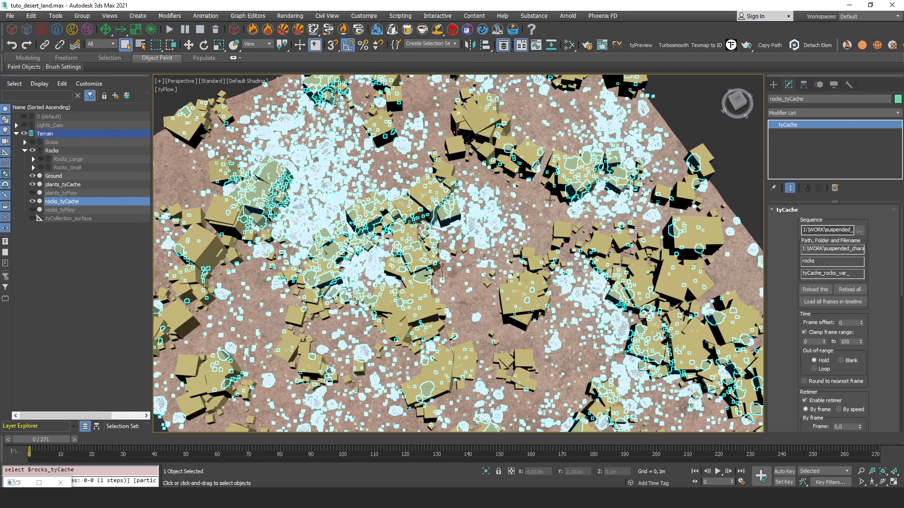
{"action": "key", "text": "c"}
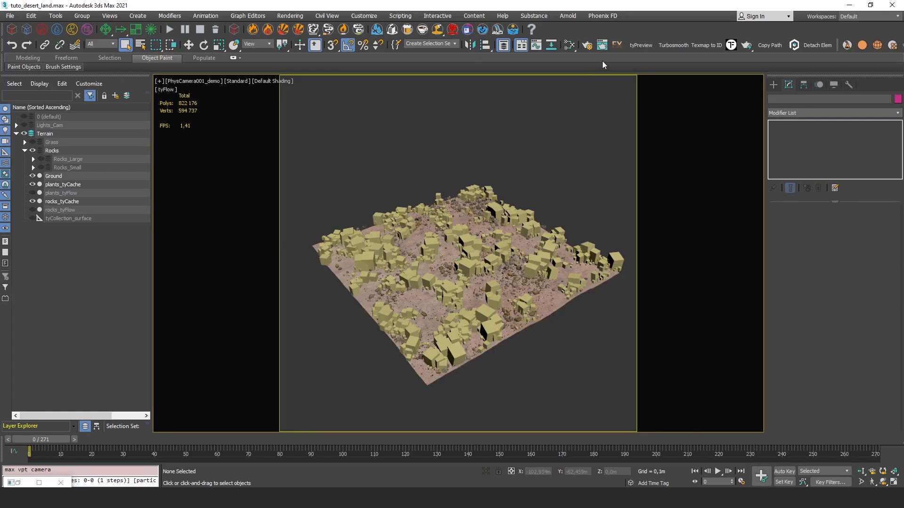
{"action": "key", "text": "F9"}
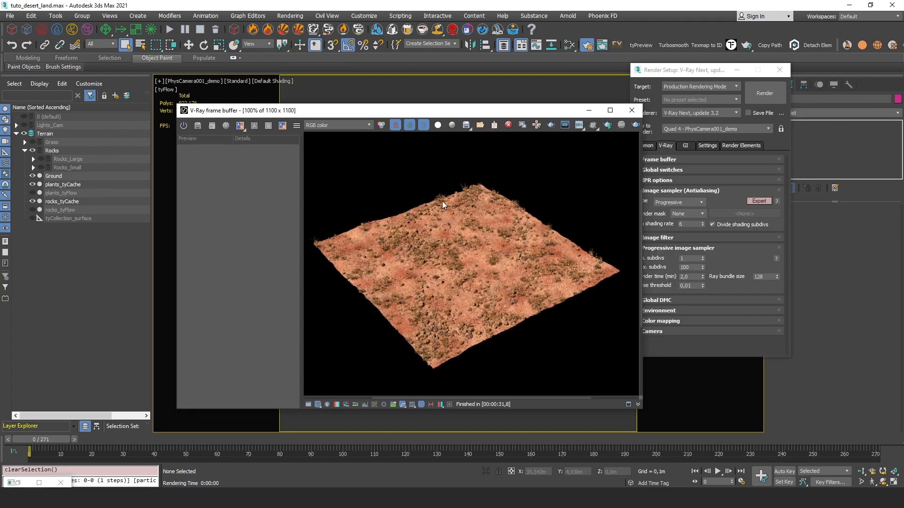
{"action": "scroll", "coordinate": [462, 315], "scroll_direction": "up", "scroll_amount": 3}
{"action": "scroll", "coordinate": [476, 231], "scroll_direction": "down", "scroll_amount": 1}
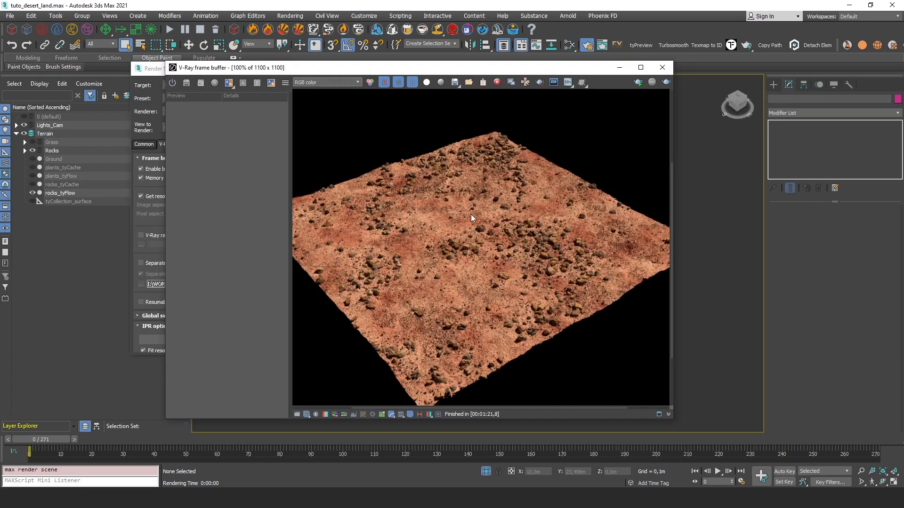
Examine the VRayExtraTex_Map #18, VRayZDepth and VRayDiffuseFilter render elements in the V-Ray frame buffer.
{"action": "middle_click_drag", "start_coordinate": [464, 221], "coordinate": [448, 207]}
{"action": "left_click", "coordinate": [325, 82]}
{"action": "left_click", "coordinate": [317, 112]}
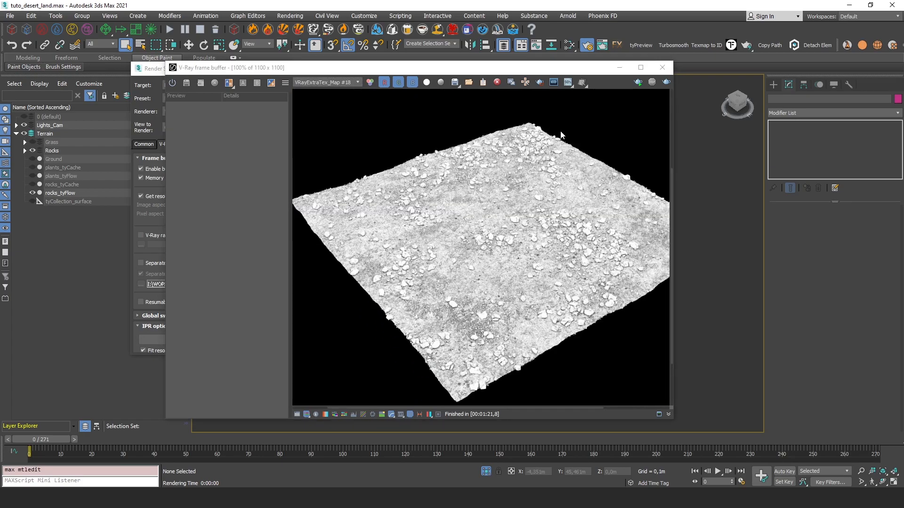
{"action": "left_click", "coordinate": [325, 82]}
{"action": "left_click", "coordinate": [339, 114]}
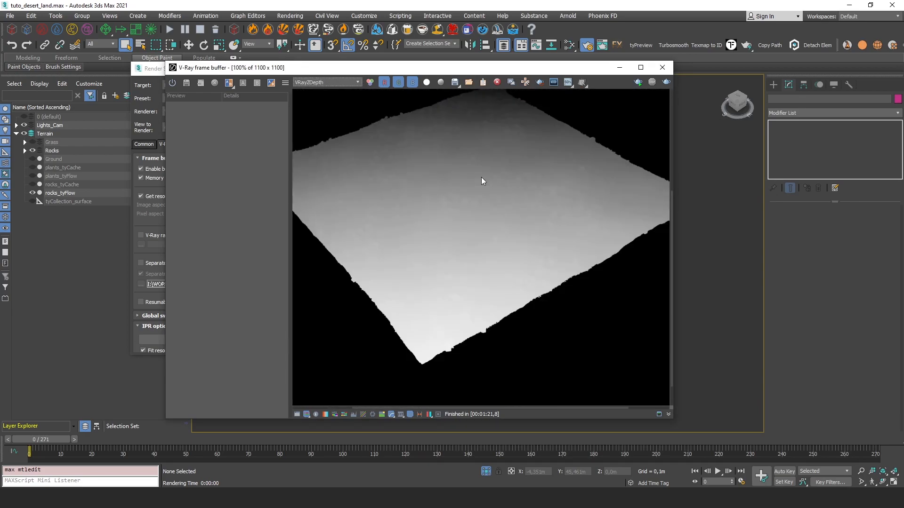
{"action": "middle_click_drag", "start_coordinate": [481, 177], "coordinate": [493, 187]}
{"action": "left_click", "coordinate": [325, 82]}
{"action": "left_click", "coordinate": [318, 200]}
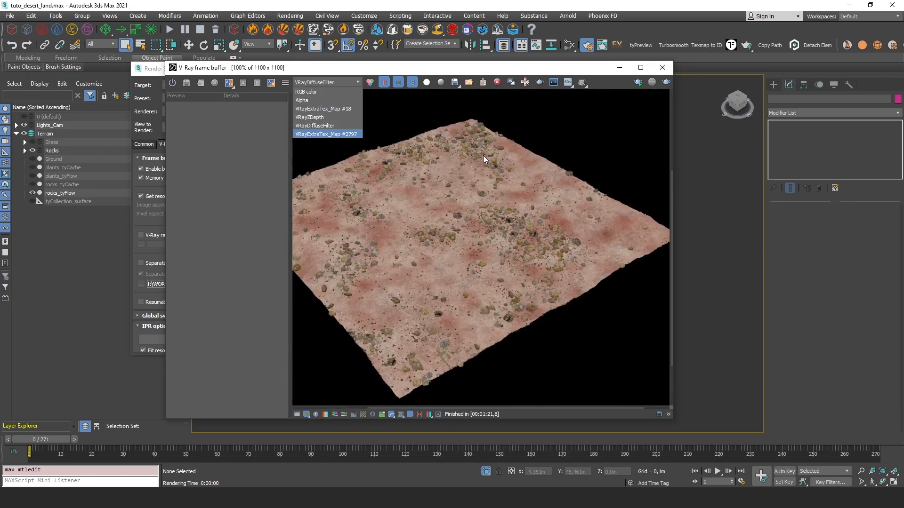
Inspect the VRayExtraTex_Map #2797 rock mask element at 200% zoom in the frame buffer, then put the buffer away.
{"action": "left_click", "coordinate": [326, 81]}
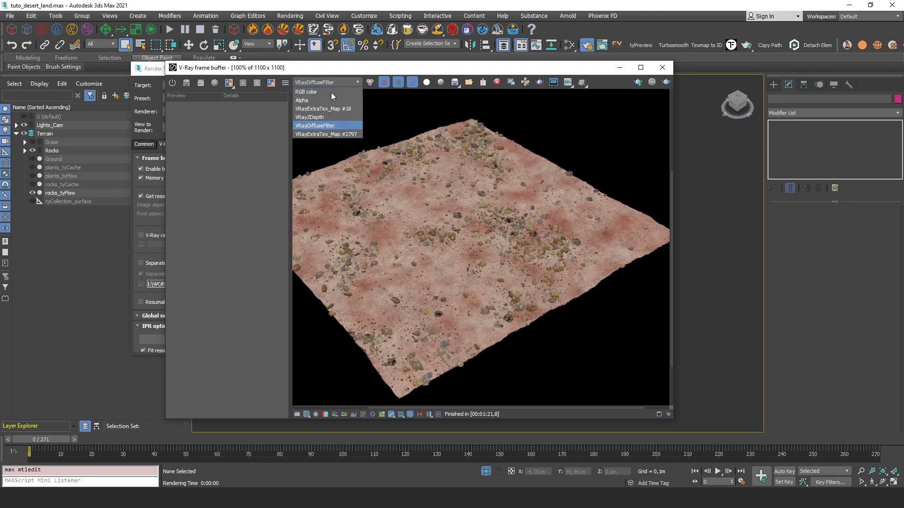
{"action": "left_click", "coordinate": [335, 132]}
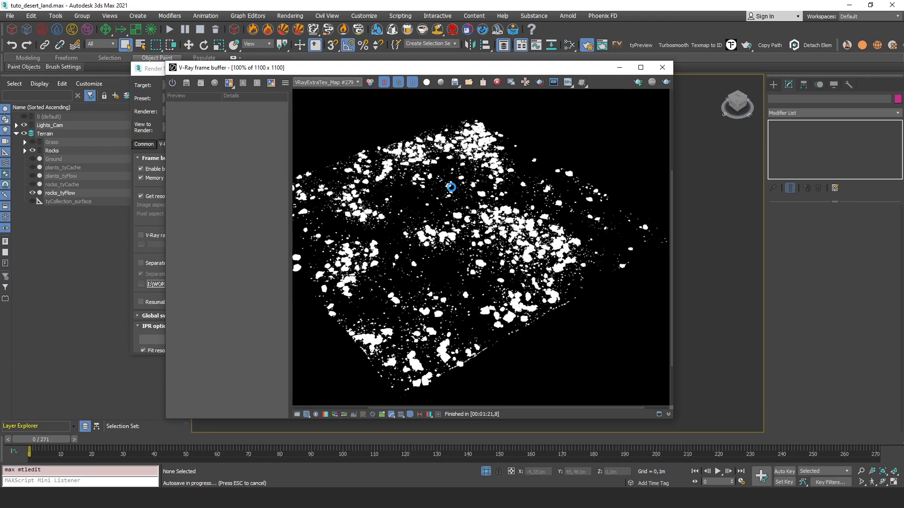
{"action": "middle_click_drag", "start_coordinate": [405, 169], "coordinate": [442, 171]}
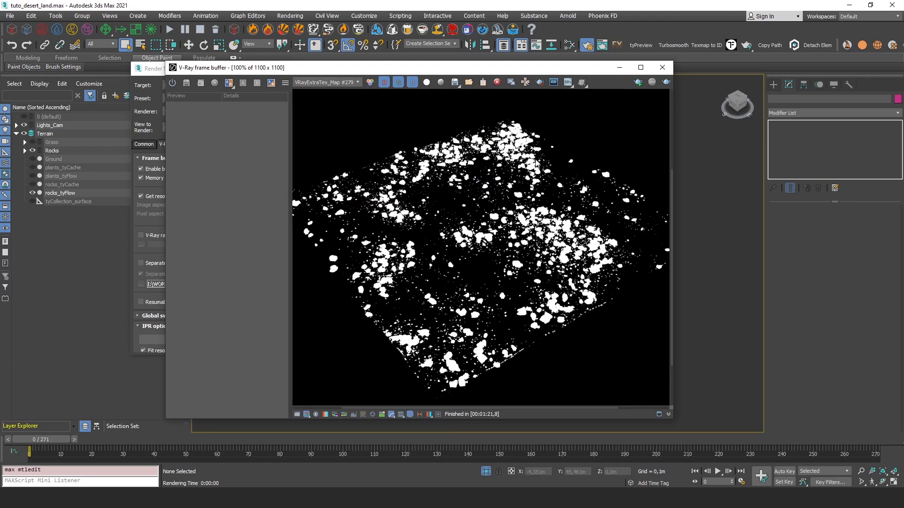
{"action": "scroll", "coordinate": [504, 154], "scroll_direction": "up", "scroll_amount": 2}
{"action": "middle_click_drag", "start_coordinate": [406, 99], "coordinate": [426, 140]}
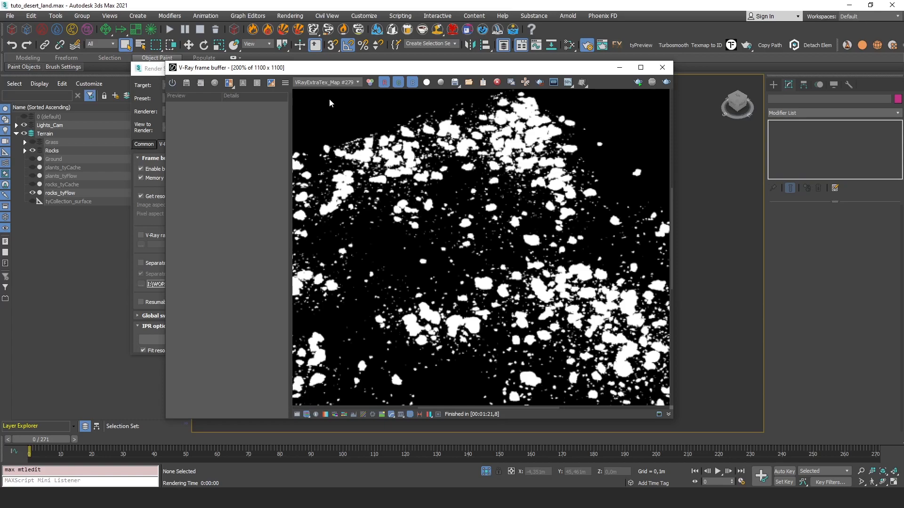
{"action": "left_click_drag", "start_coordinate": [341, 66], "coordinate": [362, 59]}
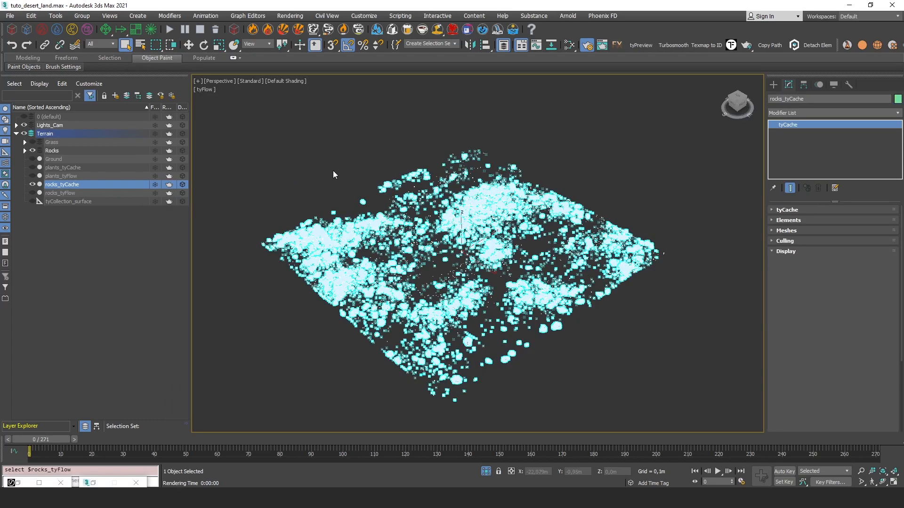
Set the rocks_tyCache object to render as Instances.
{"action": "left_click", "coordinate": [333, 175]}
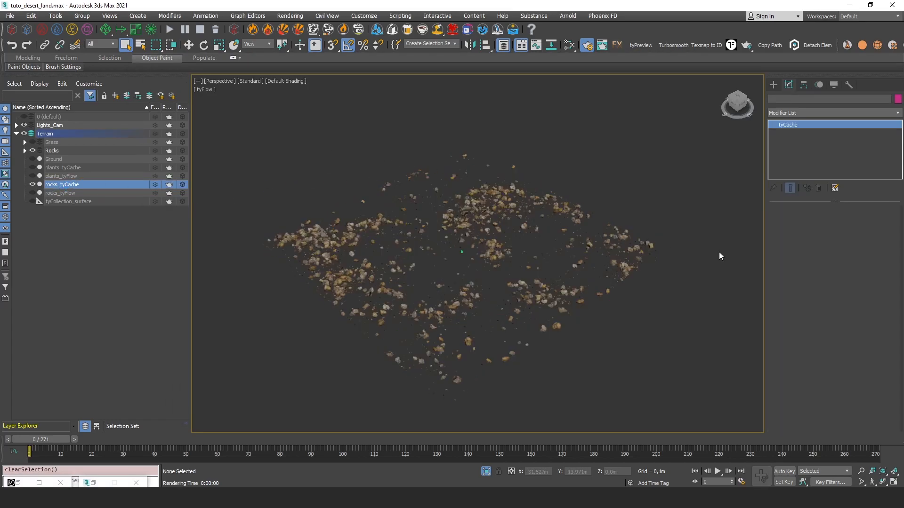
{"action": "scroll", "coordinate": [796, 350], "scroll_direction": "down", "scroll_amount": 8}
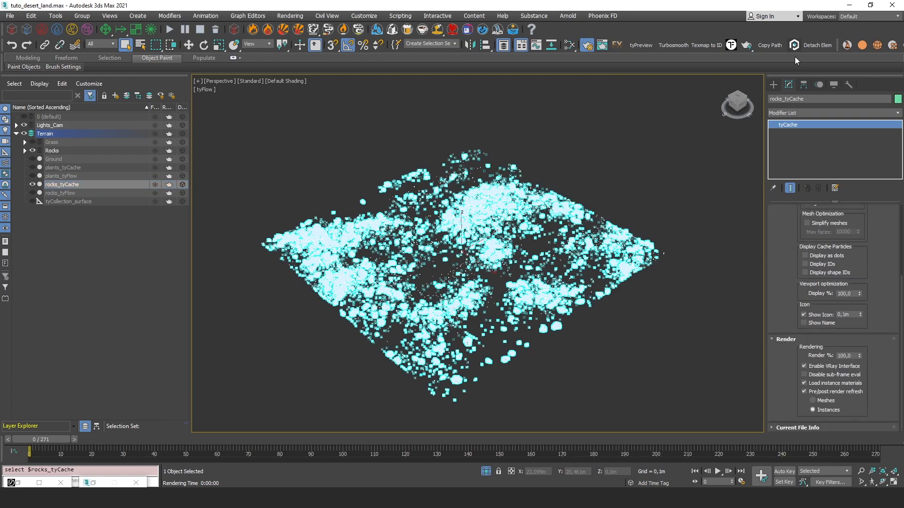
{"action": "left_click", "coordinate": [820, 411]}
Review the texture maps assigned to the VRayExtraTex_Map #2797 and VRayExtraTex_Map #18 render elements in Render Setup.
{"action": "key", "text": "F10"}
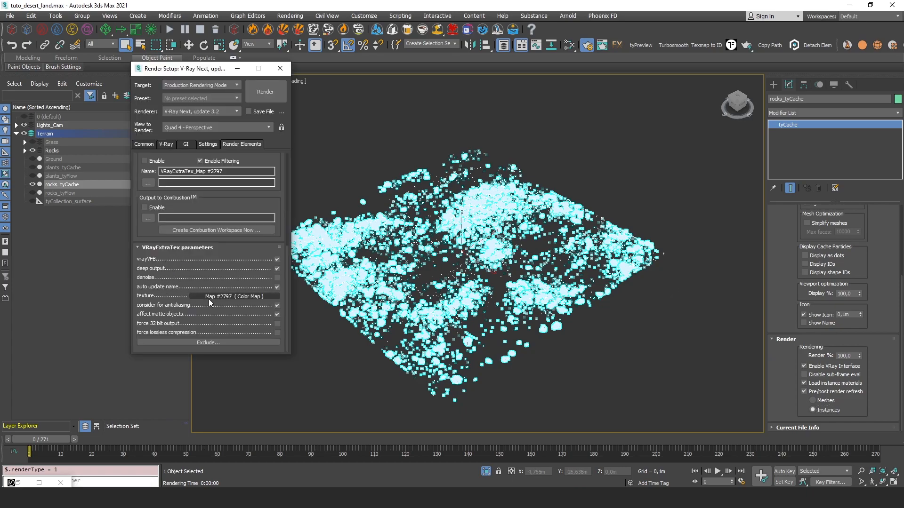
{"action": "key", "text": "m"}
{"action": "left_click_drag", "start_coordinate": [573, 236], "coordinate": [572, 205]}
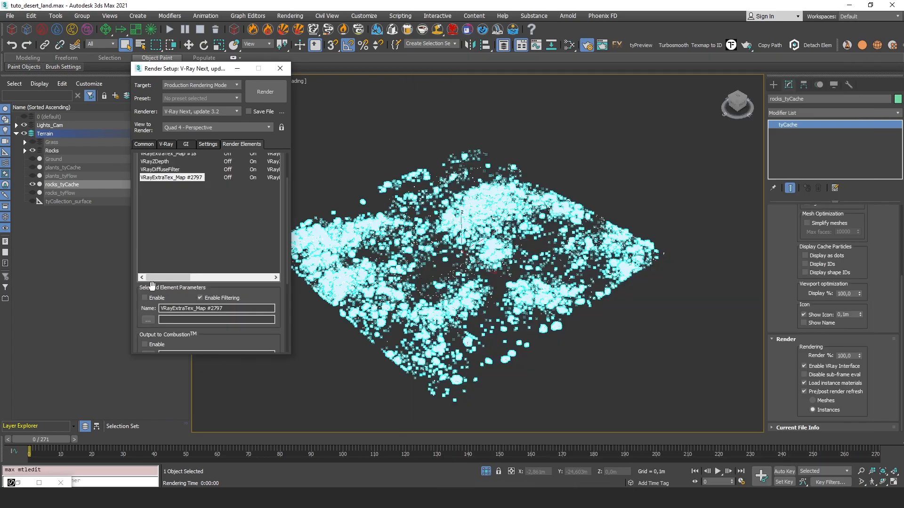
{"action": "scroll", "coordinate": [207, 245], "scroll_direction": "up", "scroll_amount": 5}
{"action": "left_click", "coordinate": [161, 204]}
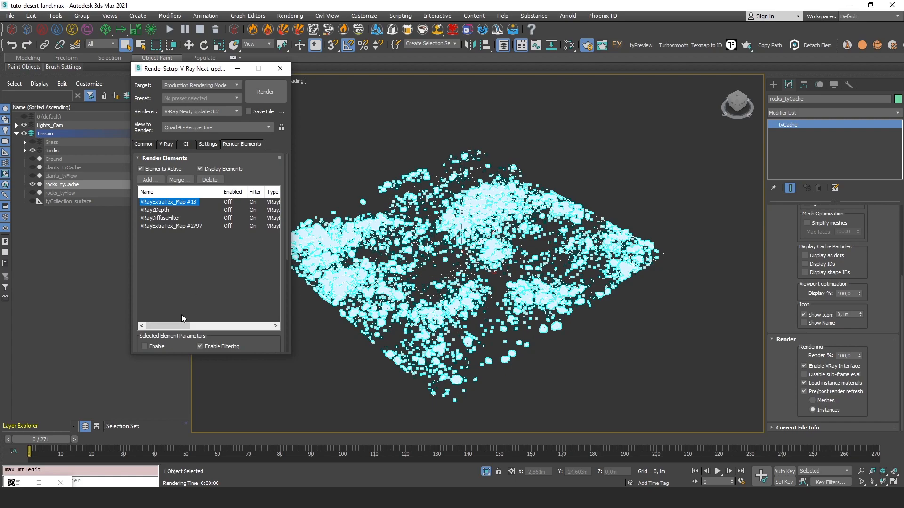
{"action": "scroll", "coordinate": [179, 336], "scroll_direction": "down", "scroll_amount": 5}
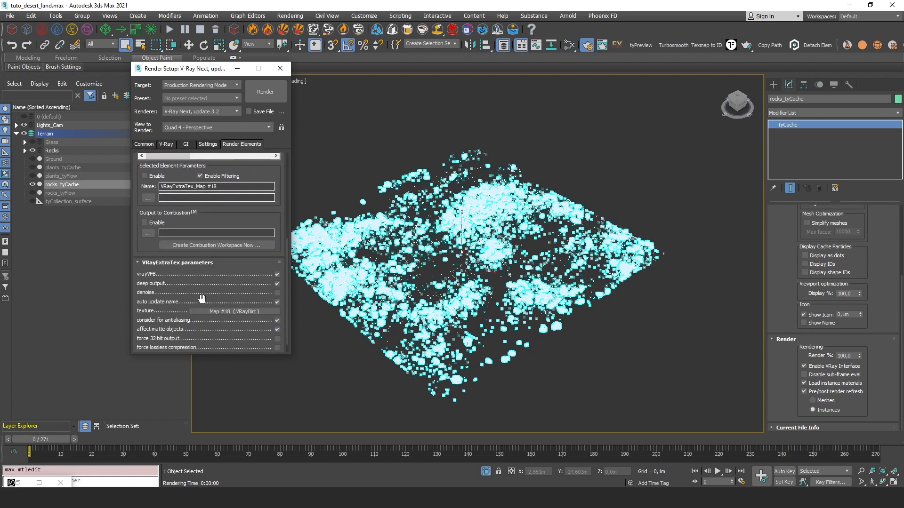
Check the VRayExtraTex_Map #2797 element's Exclude/Include list for rocks_tyCache and close Render Setup.
{"action": "scroll", "coordinate": [206, 248], "scroll_direction": "down", "scroll_amount": 1}
{"action": "left_click", "coordinate": [207, 342]}
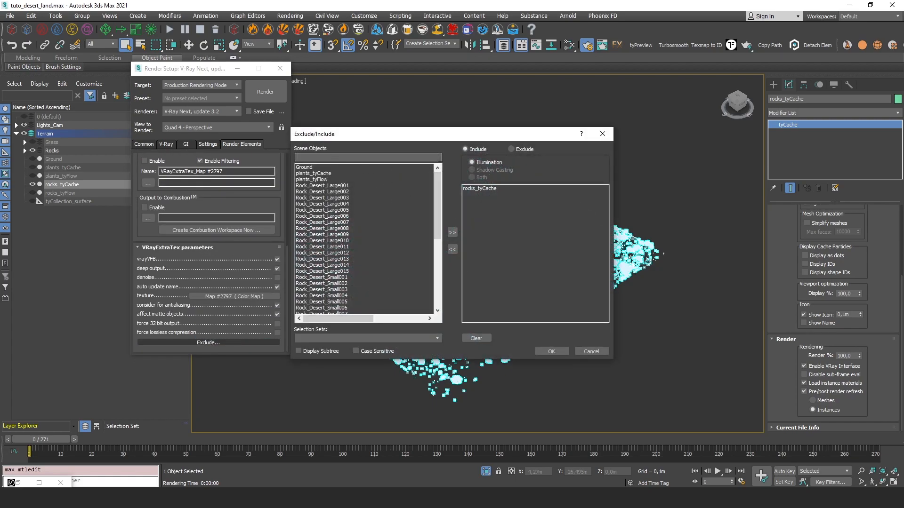
{"action": "left_click_drag", "start_coordinate": [450, 135], "coordinate": [464, 99]}
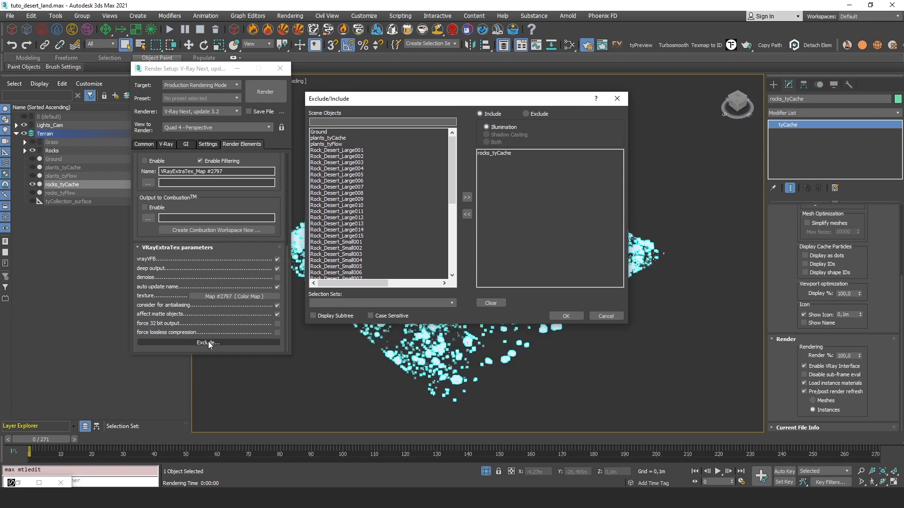
{"action": "left_click", "coordinate": [497, 153]}
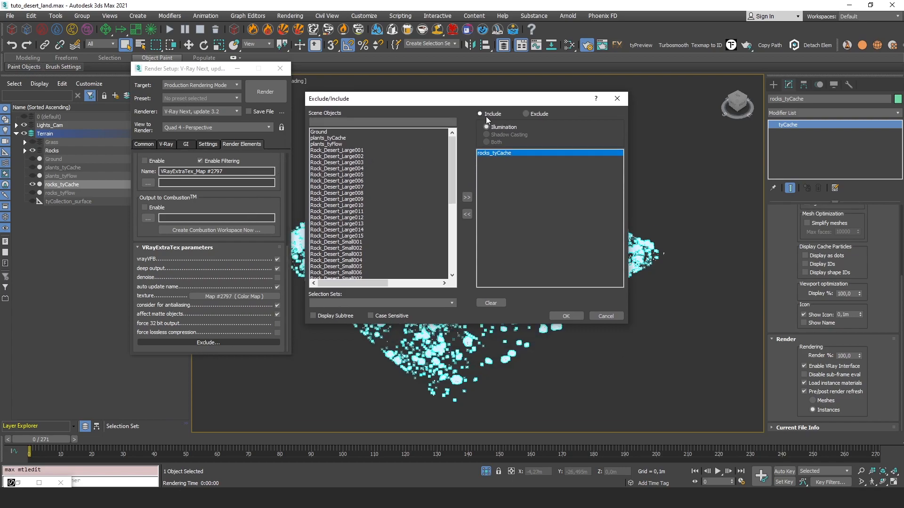
{"action": "key", "text": "Return"}
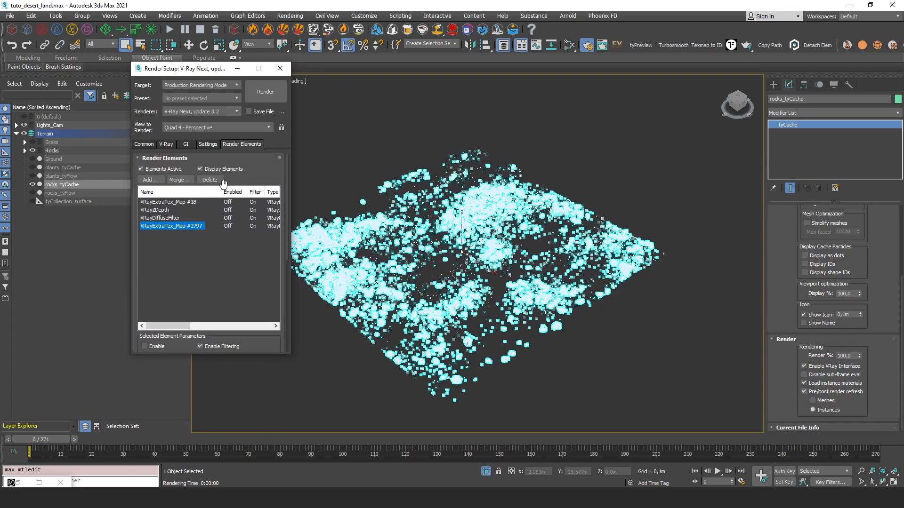
{"action": "left_click", "coordinate": [280, 68]}
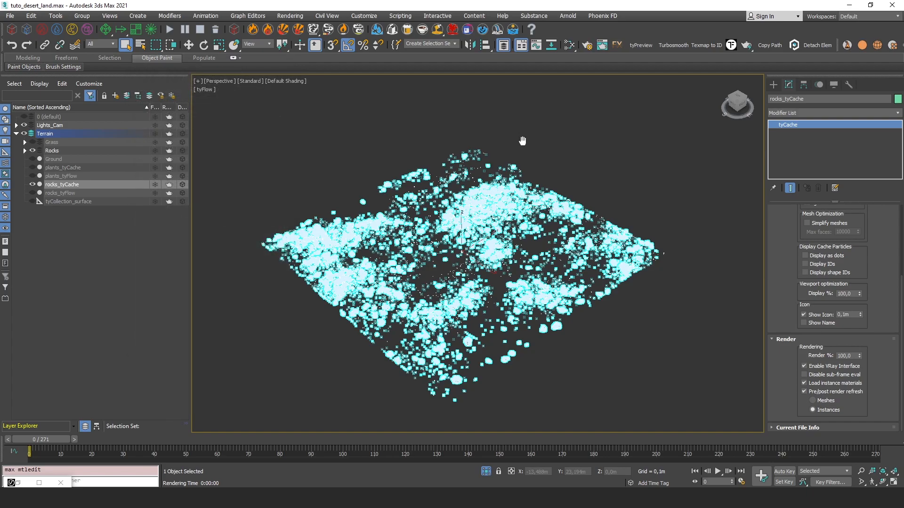
Review the VRaySun001 parameters and its placement above the terrain, as well as the Environment and Effects settings.
{"action": "scroll", "coordinate": [394, 153], "scroll_direction": "down", "scroll_amount": 6}
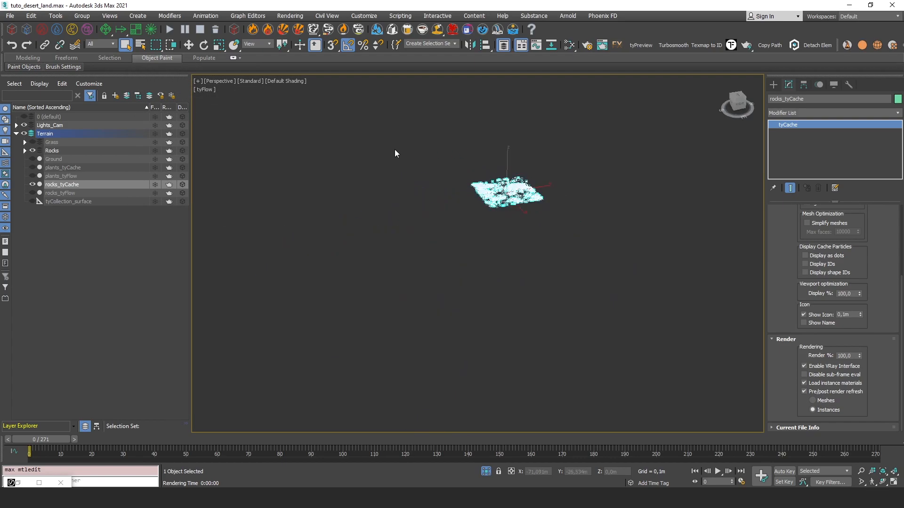
{"action": "left_click", "coordinate": [16, 125]}
{"action": "left_click", "coordinate": [60, 150]}
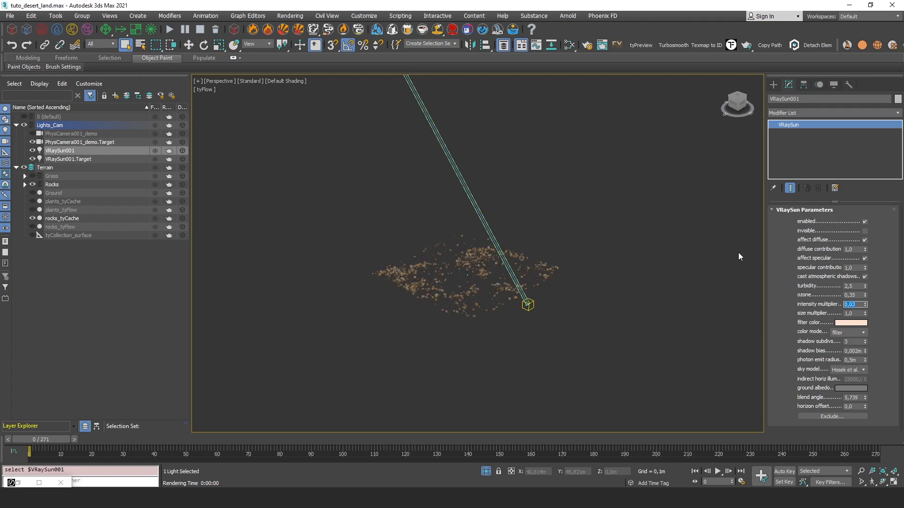
{"action": "middle_click_drag", "start_coordinate": [559, 163], "coordinate": [548, 228]}
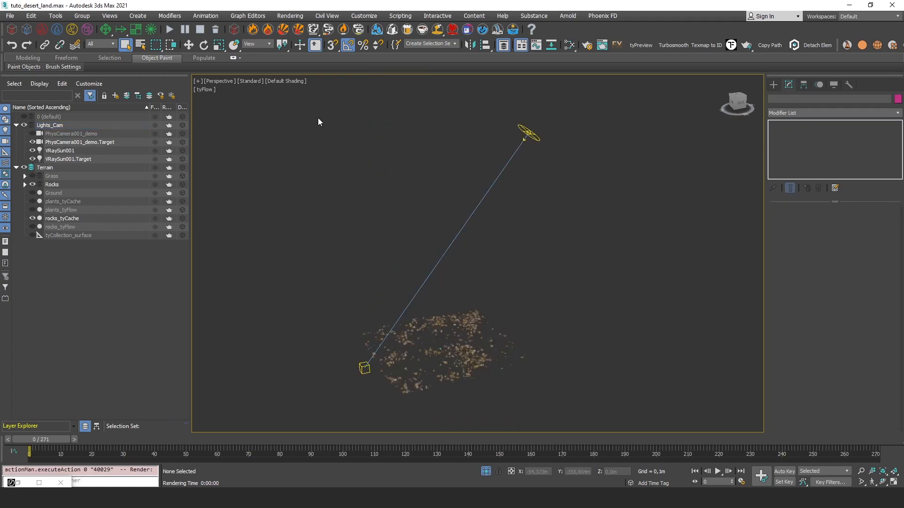
{"action": "key", "text": "8"}
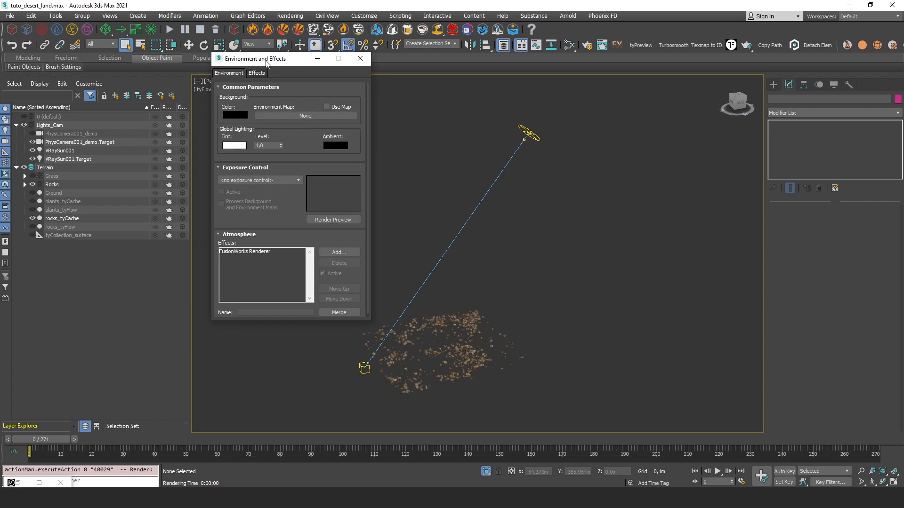
{"action": "left_click_drag", "start_coordinate": [268, 61], "coordinate": [300, 73]}
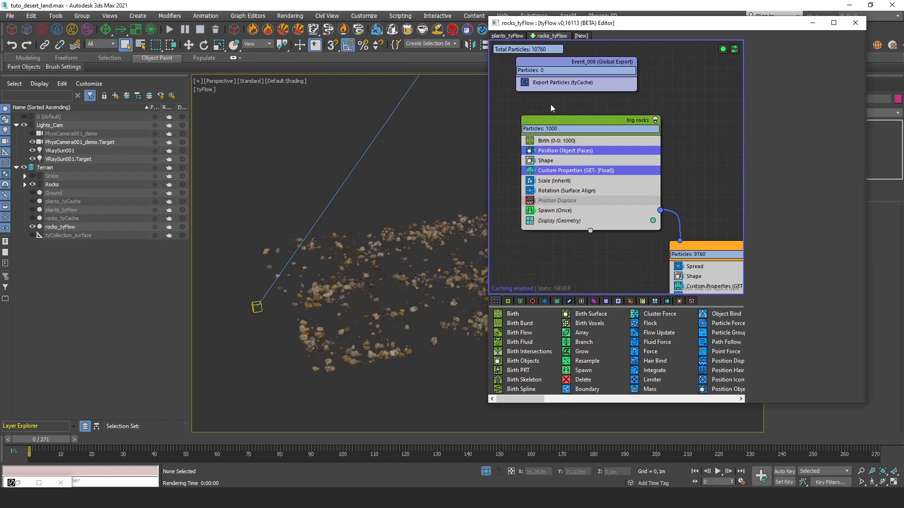
Set the seed of the big rocks event's Position Object operator to 951458 to redistribute the rocks.
{"action": "left_click", "coordinate": [563, 150]}
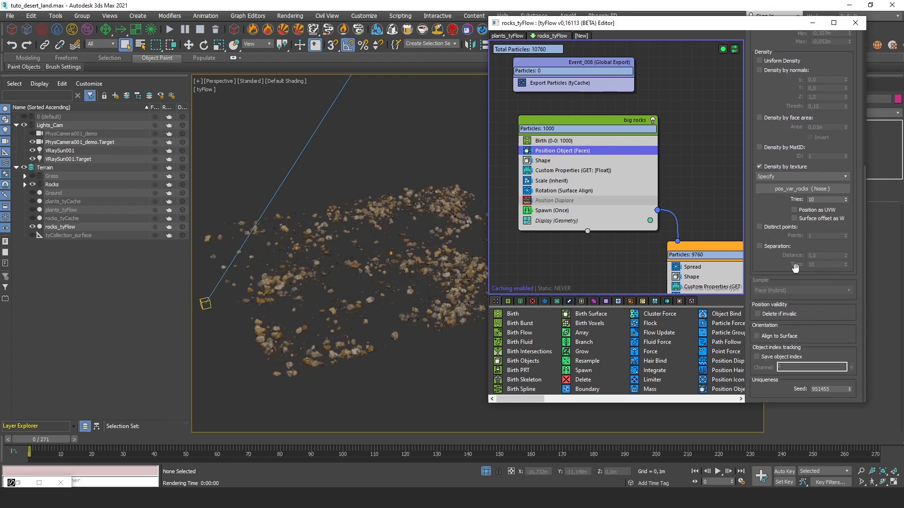
{"action": "left_click", "coordinate": [850, 388]}
{"action": "left_click", "coordinate": [850, 387]}
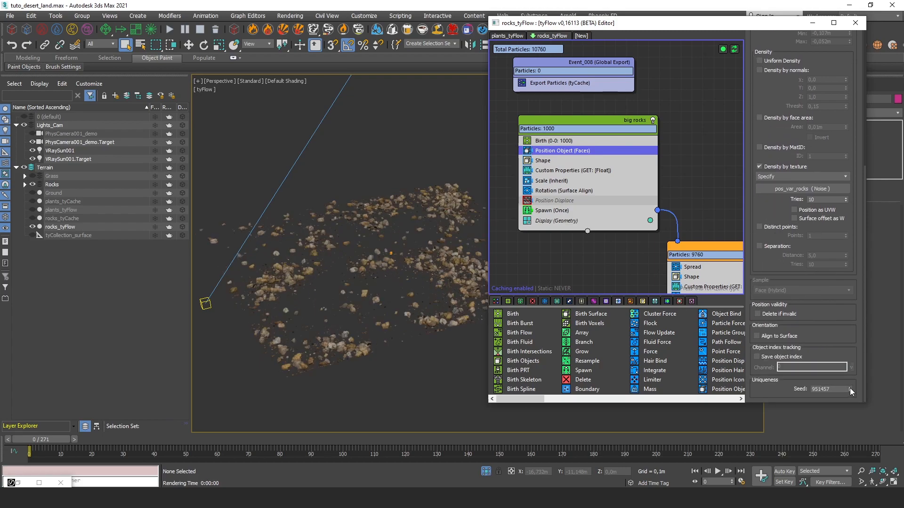
{"action": "left_click", "coordinate": [849, 386]}
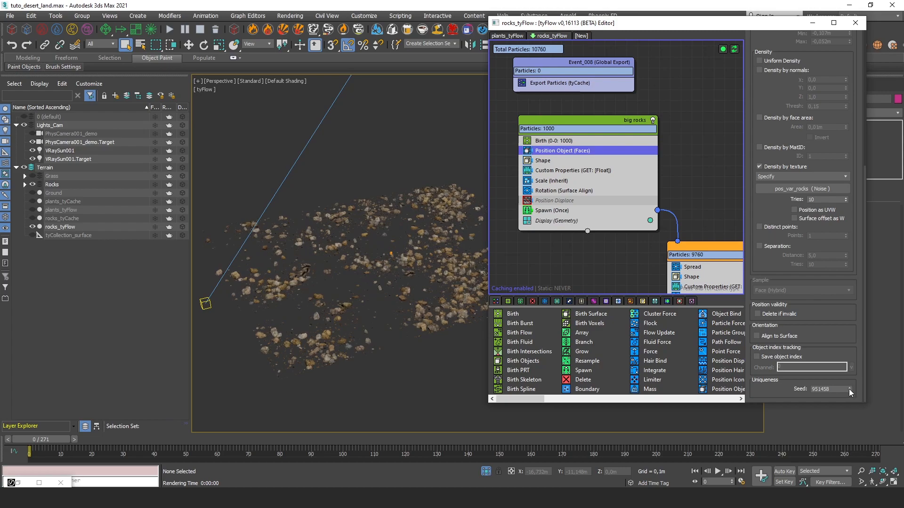
{"action": "scroll", "coordinate": [754, 203], "scroll_direction": "up", "scroll_amount": 5}
{"action": "scroll", "coordinate": [754, 110], "scroll_direction": "down", "scroll_amount": 5}
Raise the seed of the big rocks event's Rotation operator step by step past 731980 to vary the rock orientations.
{"action": "left_click", "coordinate": [572, 191]}
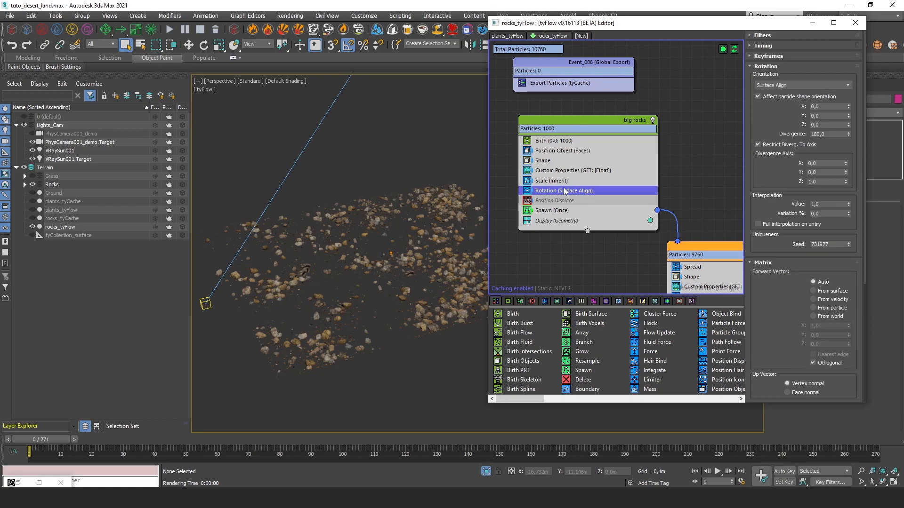
{"action": "scroll", "coordinate": [763, 128], "scroll_direction": "down", "scroll_amount": 1}
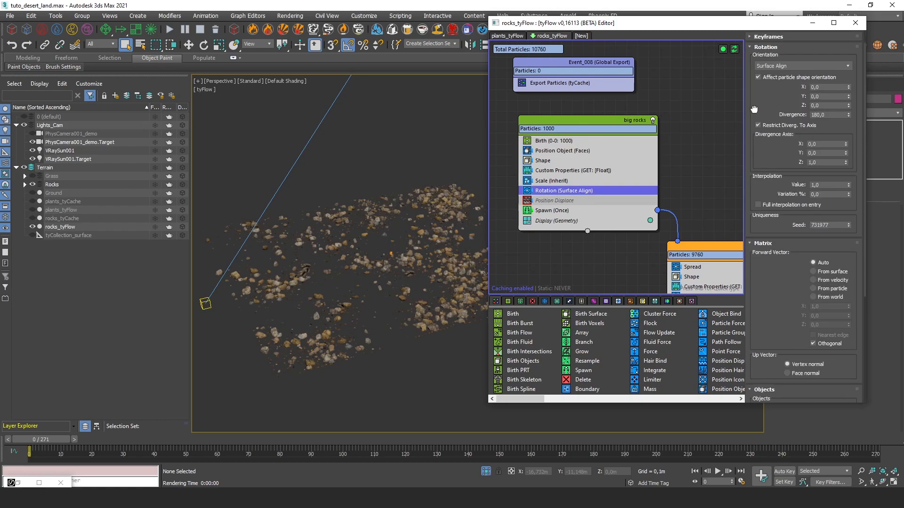
{"action": "left_click", "coordinate": [831, 115]}
{"action": "key", "text": "Escape"}
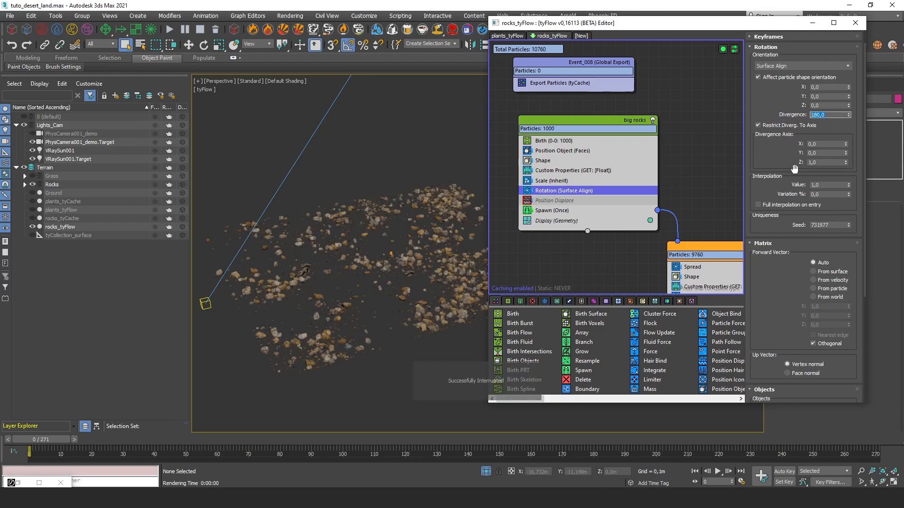
{"action": "left_click_drag", "start_coordinate": [848, 223], "coordinate": [849, 222]}
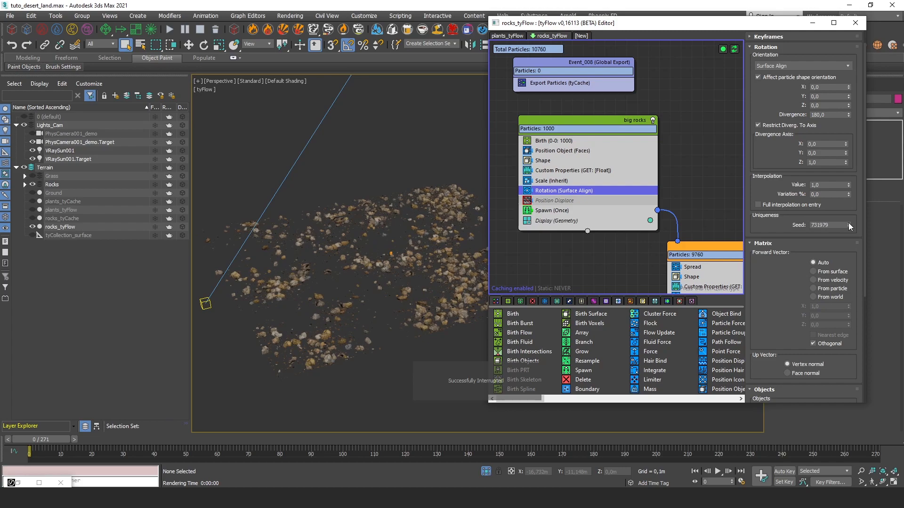
{"action": "left_click", "coordinate": [848, 223]}
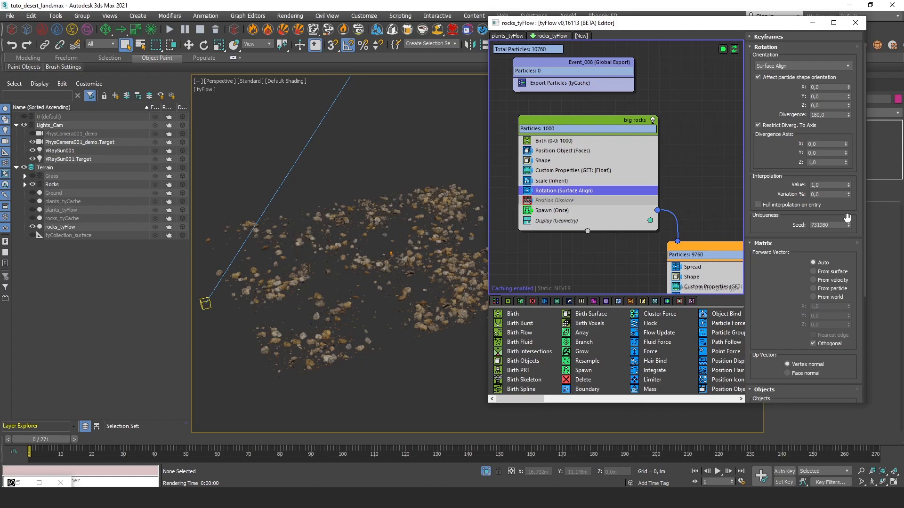
{"action": "left_click", "coordinate": [848, 223]}
{"action": "left_click", "coordinate": [849, 223]}
{"action": "left_click", "coordinate": [848, 222]}
{"action": "left_click", "coordinate": [849, 222]}
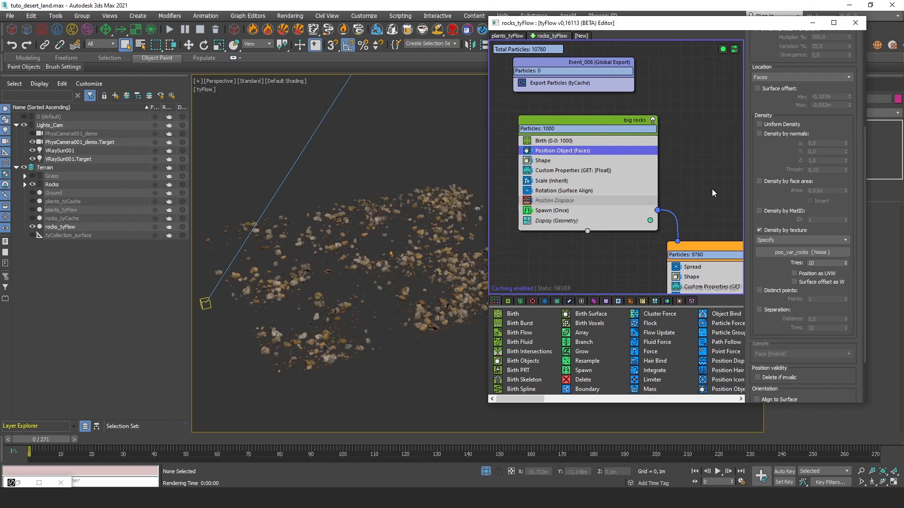
Set the seed of the big rocks event's Position Object operator to 951471 to get another rock distribution.
{"action": "scroll", "coordinate": [763, 195], "scroll_direction": "down", "scroll_amount": 3}
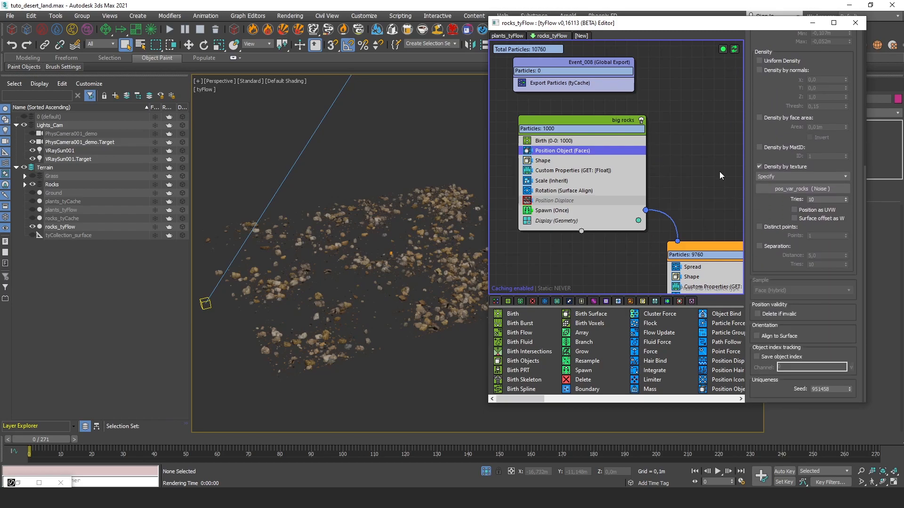
{"action": "scroll", "coordinate": [765, 163], "scroll_direction": "up", "scroll_amount": 6}
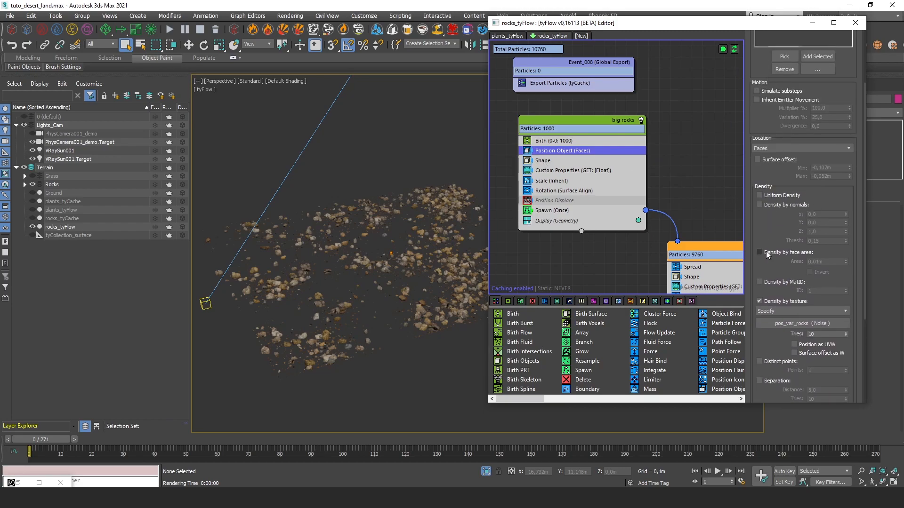
{"action": "scroll", "coordinate": [765, 165], "scroll_direction": "down", "scroll_amount": 6}
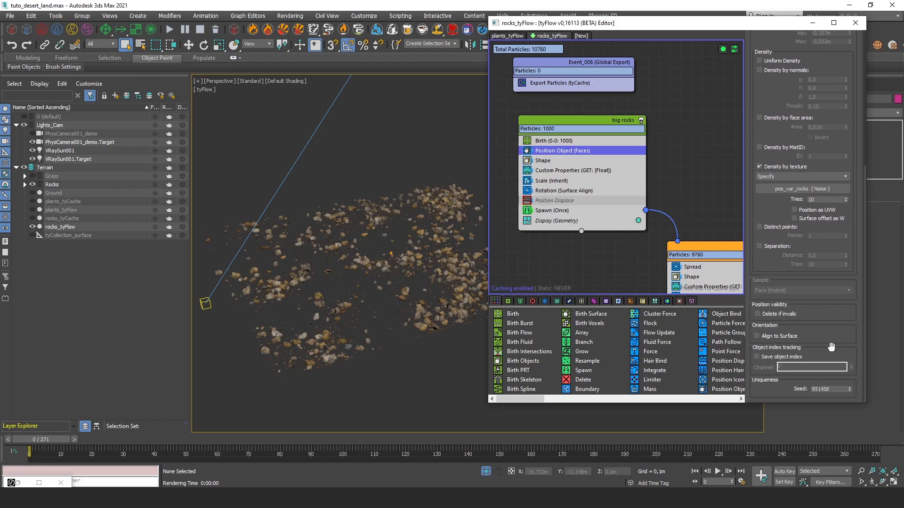
{"action": "left_click", "coordinate": [850, 389]}
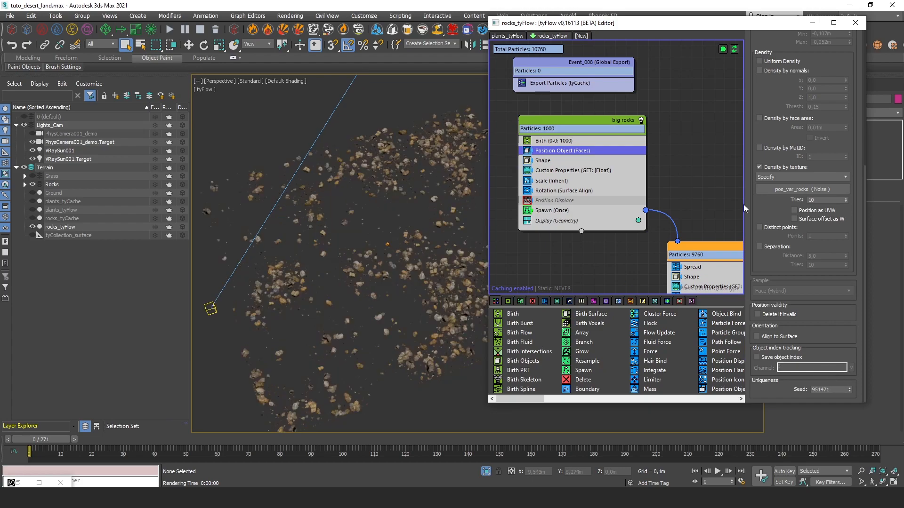
Reseed all operators of the big rocks event at once.
{"action": "scroll", "coordinate": [770, 177], "scroll_direction": "up", "scroll_amount": 5}
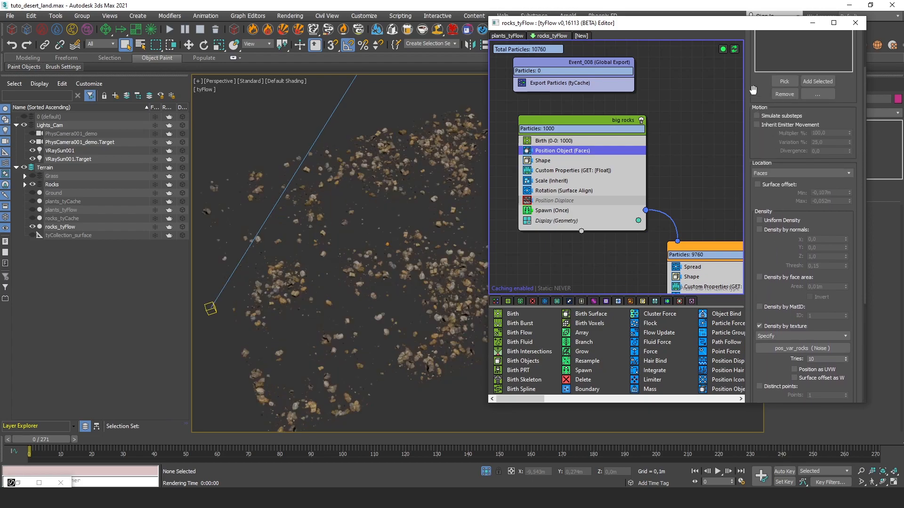
{"action": "scroll", "coordinate": [753, 91], "scroll_direction": "up", "scroll_amount": 3}
{"action": "right_click", "coordinate": [580, 120]}
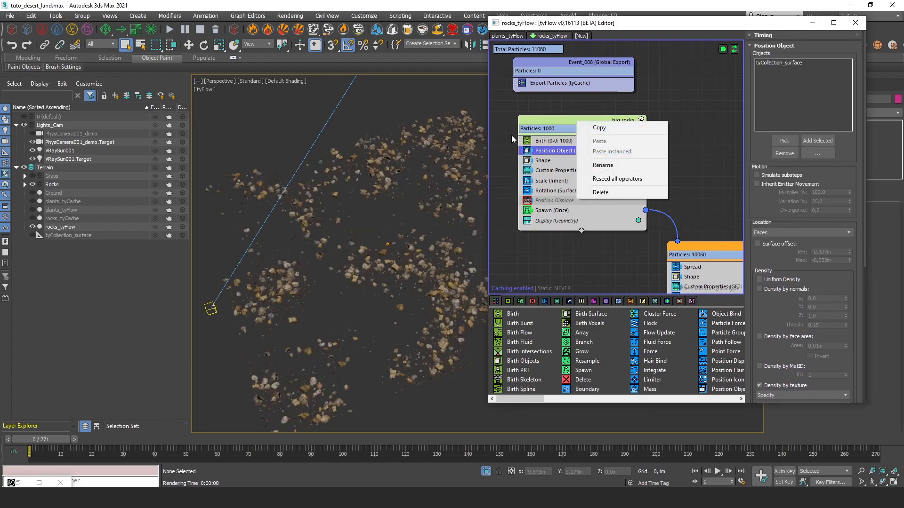
{"action": "left_click", "coordinate": [615, 182]}
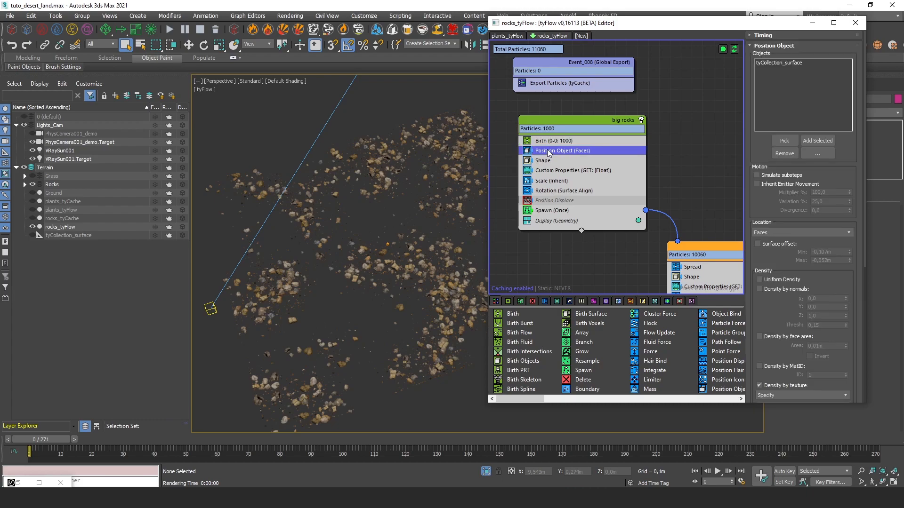
Show the reseed option for the Position Object operator and extend the selection to Shape, Custom Properties and Scale.
{"action": "right_click", "coordinate": [550, 152]}
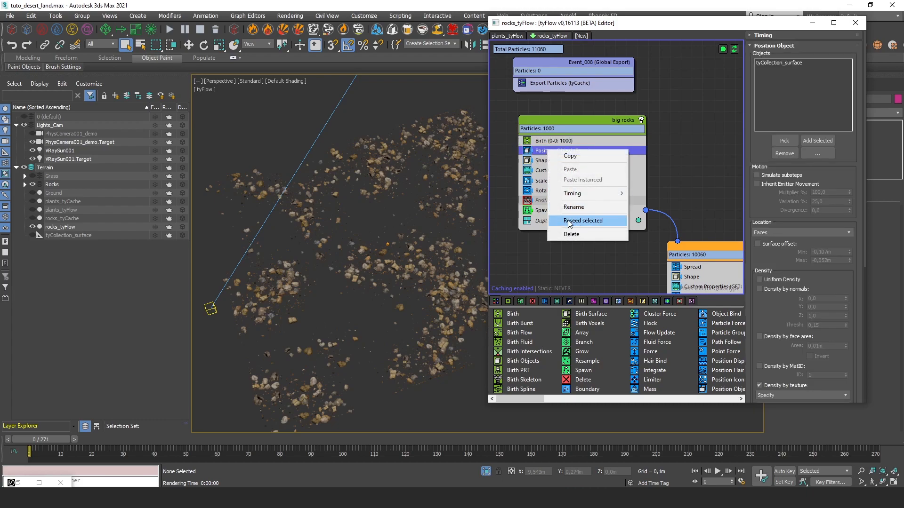
{"action": "left_click", "coordinate": [541, 161], "text": "ctrl"}
{"action": "left_click", "coordinate": [544, 171], "text": "ctrl"}
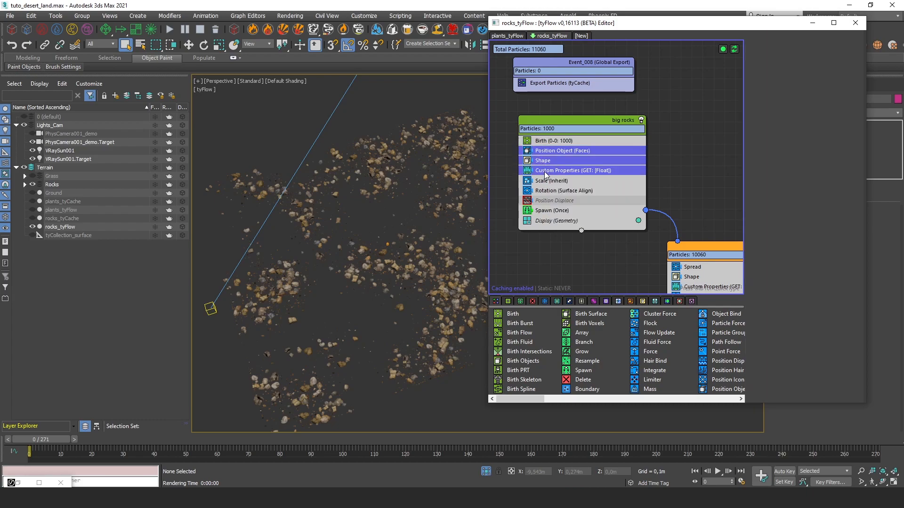
{"action": "left_click", "coordinate": [545, 183], "text": "ctrl"}
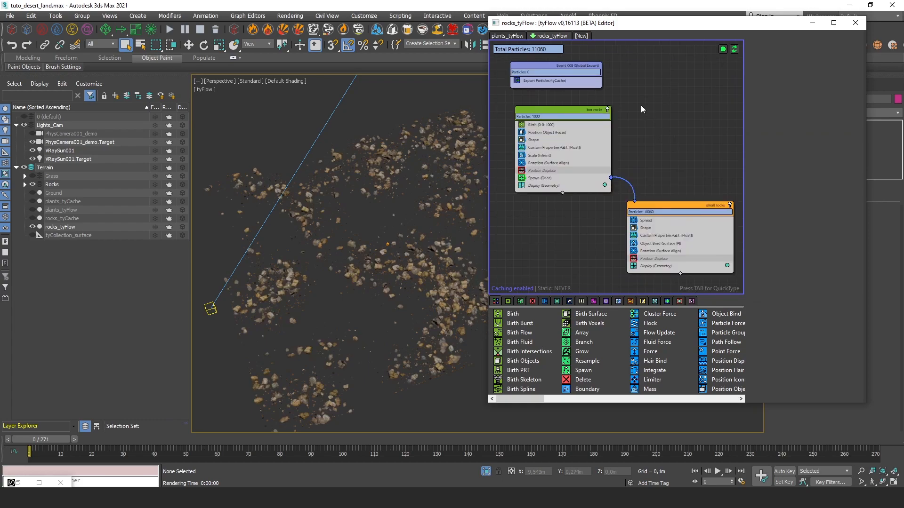
Reseed all operators of the entire rocks_tyFlow flow from the editor's utilities.
{"action": "scroll", "coordinate": [640, 106], "scroll_direction": "up", "scroll_amount": 2}
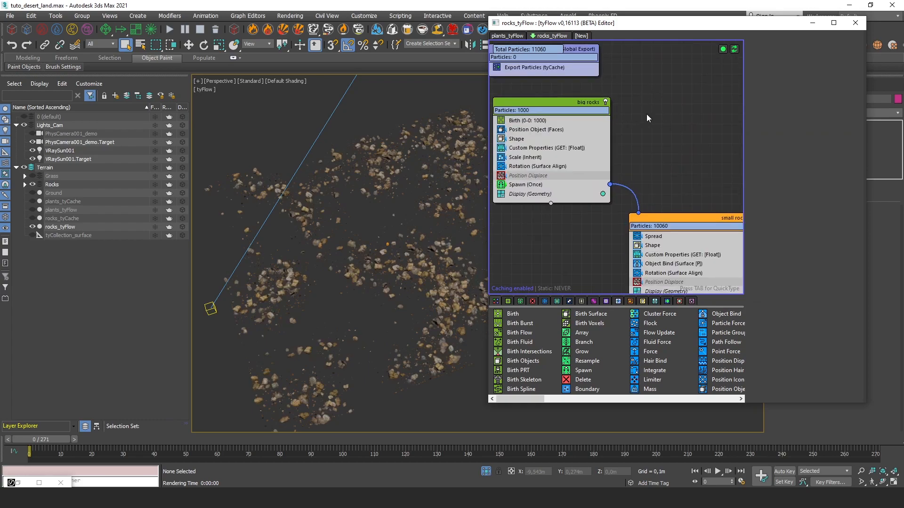
{"action": "right_click", "coordinate": [656, 102]}
{"action": "mouse_move", "coordinate": [672, 278]}
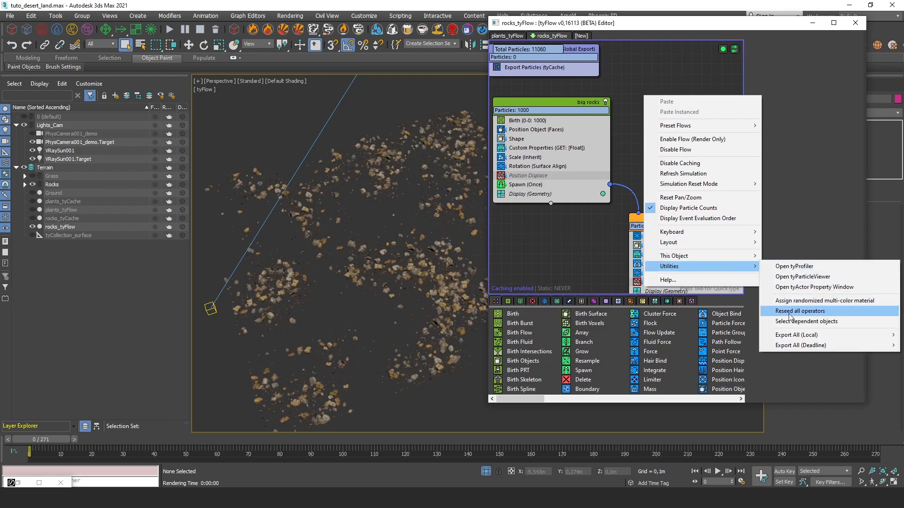
{"action": "left_click", "coordinate": [790, 312]}
Move the big rocks event slightly closer to the export event, widen its box a little and deselect it.
{"action": "scroll", "coordinate": [619, 182], "scroll_direction": "down", "scroll_amount": 2}
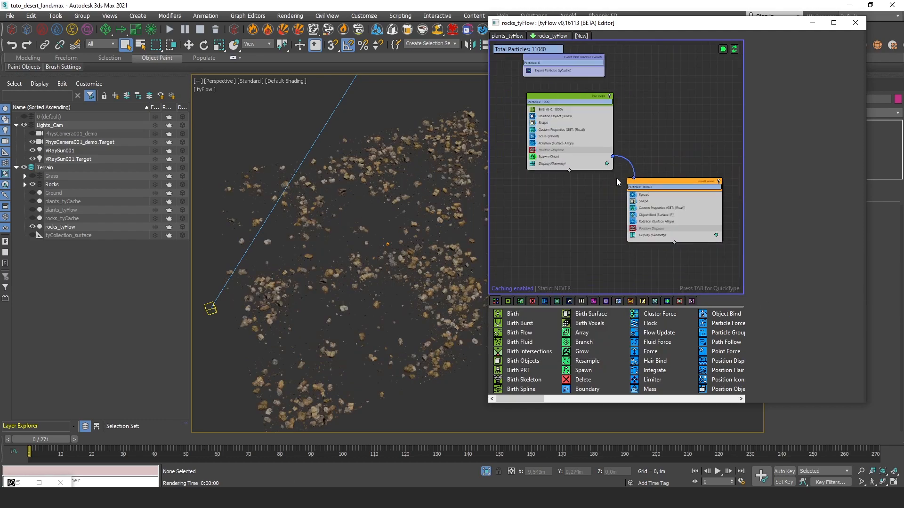
{"action": "middle_click_drag", "start_coordinate": [604, 143], "coordinate": [599, 170]}
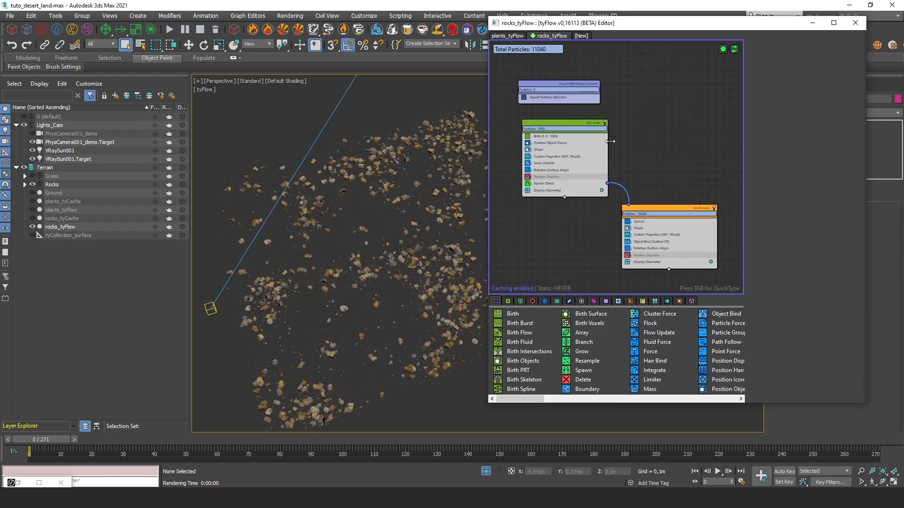
{"action": "scroll", "coordinate": [610, 141], "scroll_direction": "up", "scroll_amount": 2}
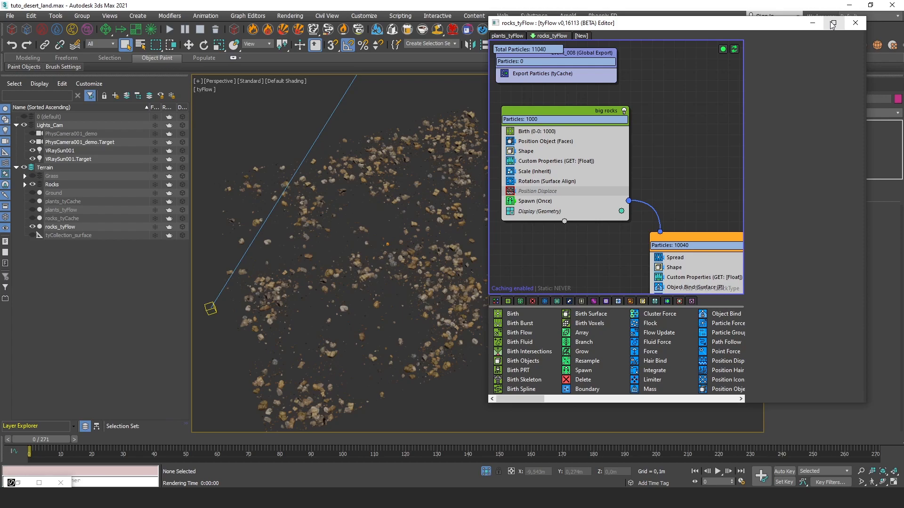
{"action": "middle_click_drag", "start_coordinate": [674, 180], "coordinate": [646, 147]}
{"action": "scroll", "coordinate": [646, 149], "scroll_direction": "down", "scroll_amount": 3}
{"action": "scroll", "coordinate": [647, 151], "scroll_direction": "up", "scroll_amount": 2}
{"action": "middle_click_drag", "start_coordinate": [534, 79], "coordinate": [543, 112]}
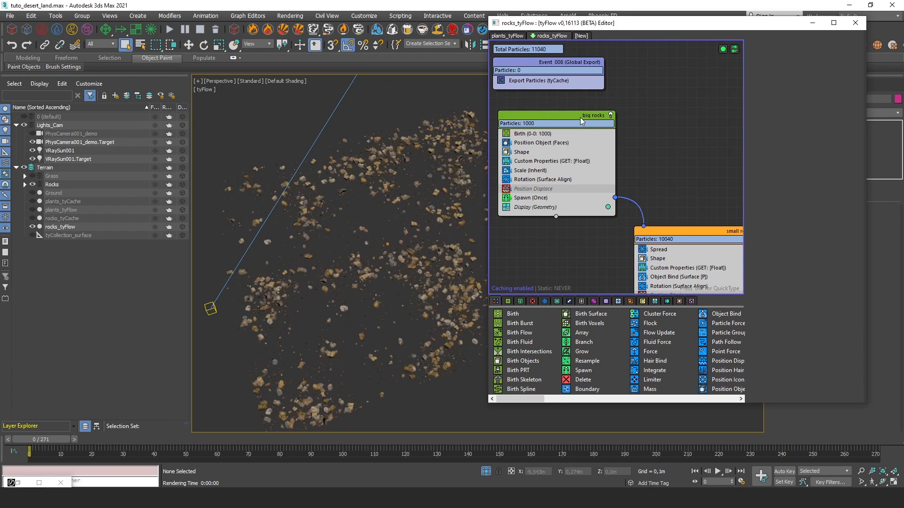
{"action": "left_click_drag", "start_coordinate": [567, 115], "coordinate": [562, 105]}
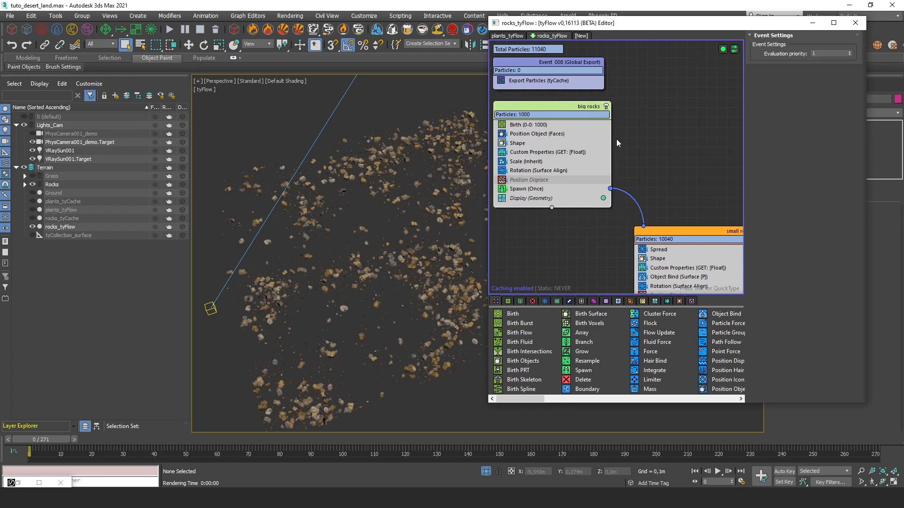
{"action": "left_click_drag", "start_coordinate": [614, 139], "coordinate": [621, 139]}
{"action": "left_click", "coordinate": [634, 89]}
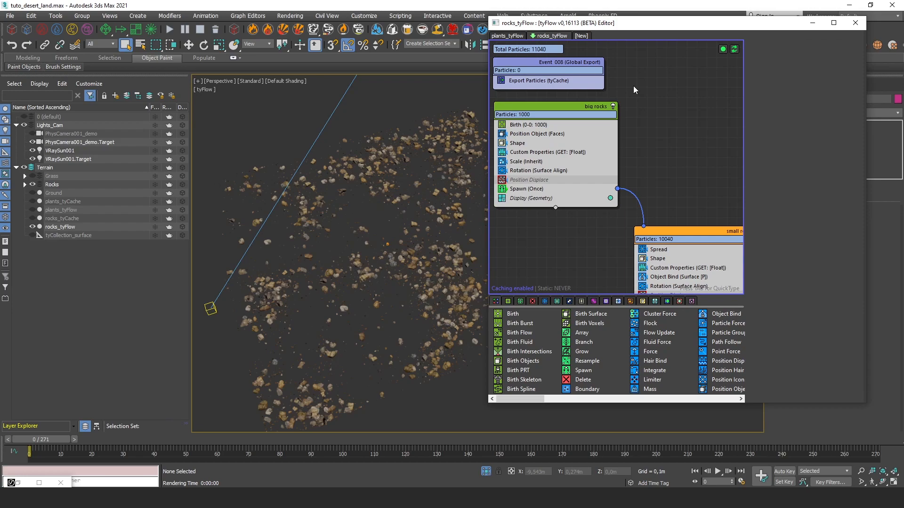